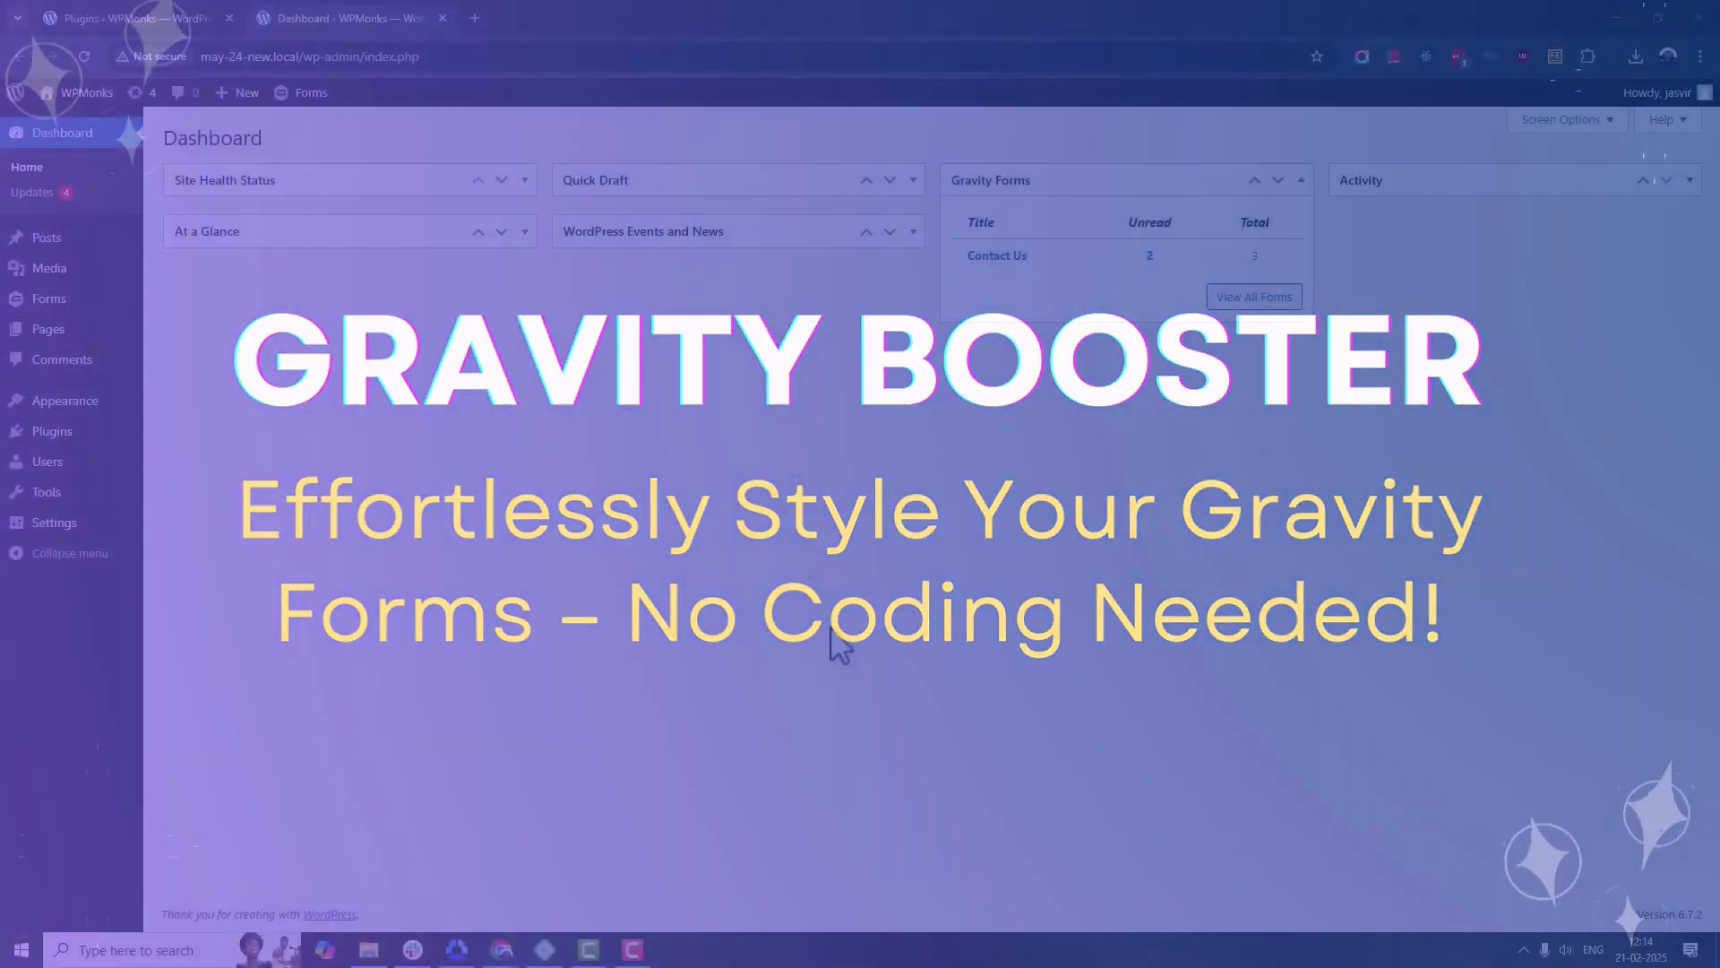
Search for Gravity Booster under Add New Plugin and install it.
mouse_move(41, 435)
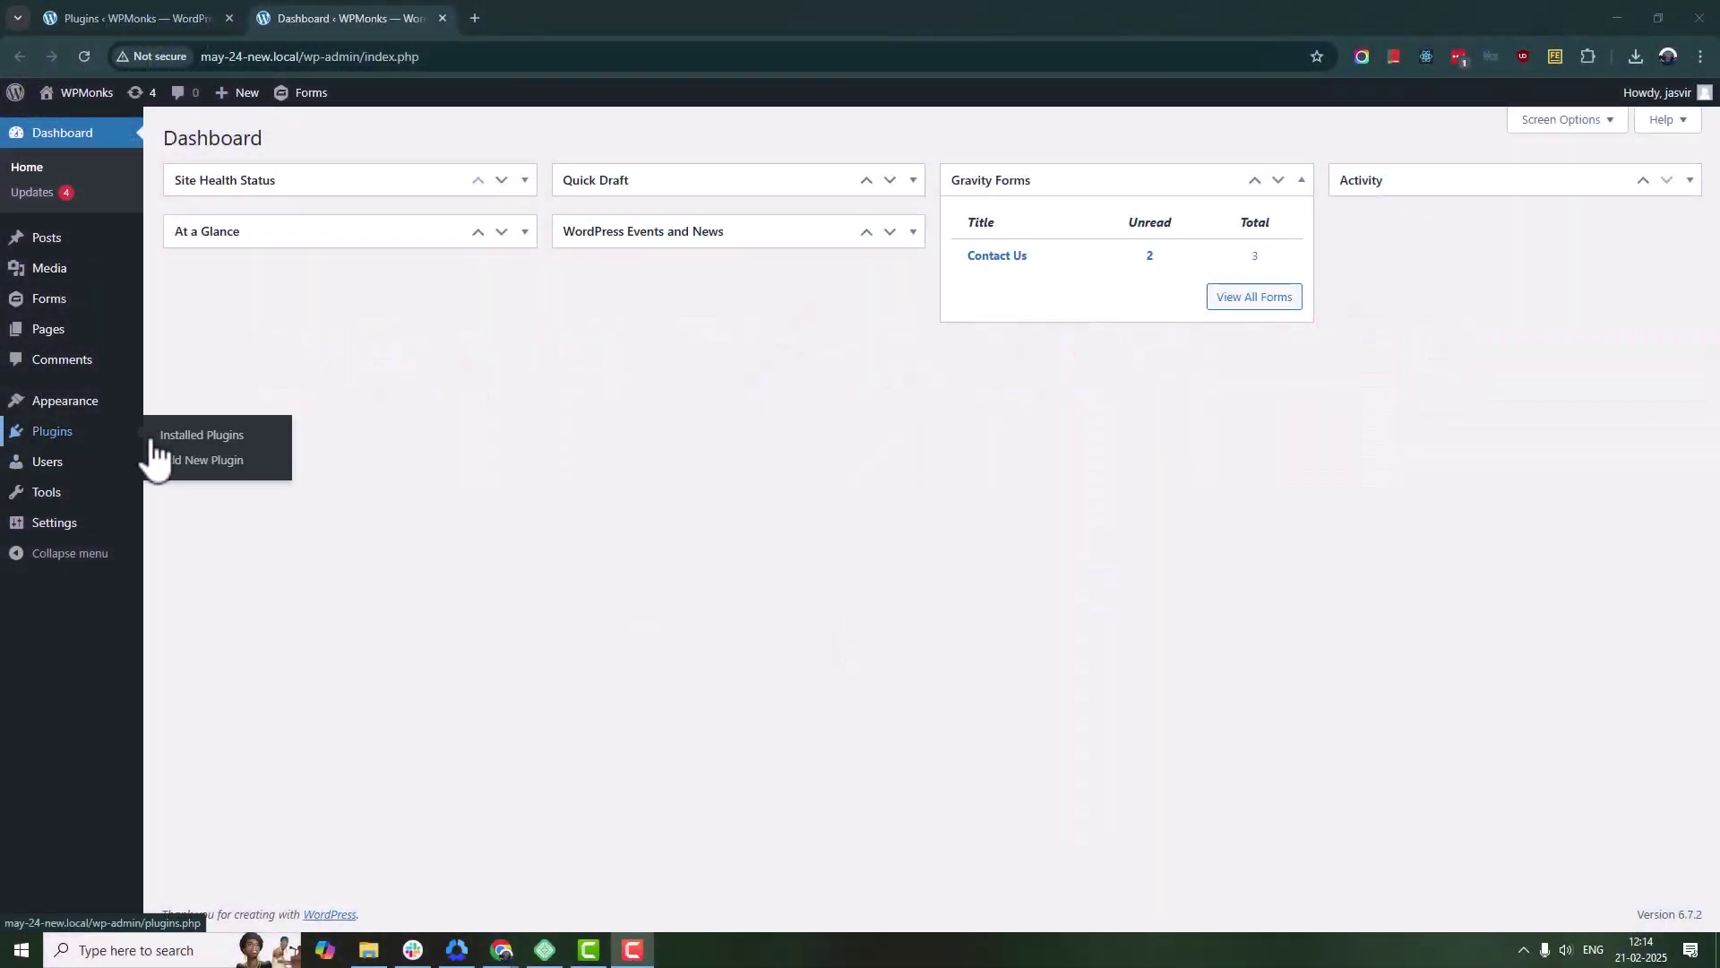
click(203, 461)
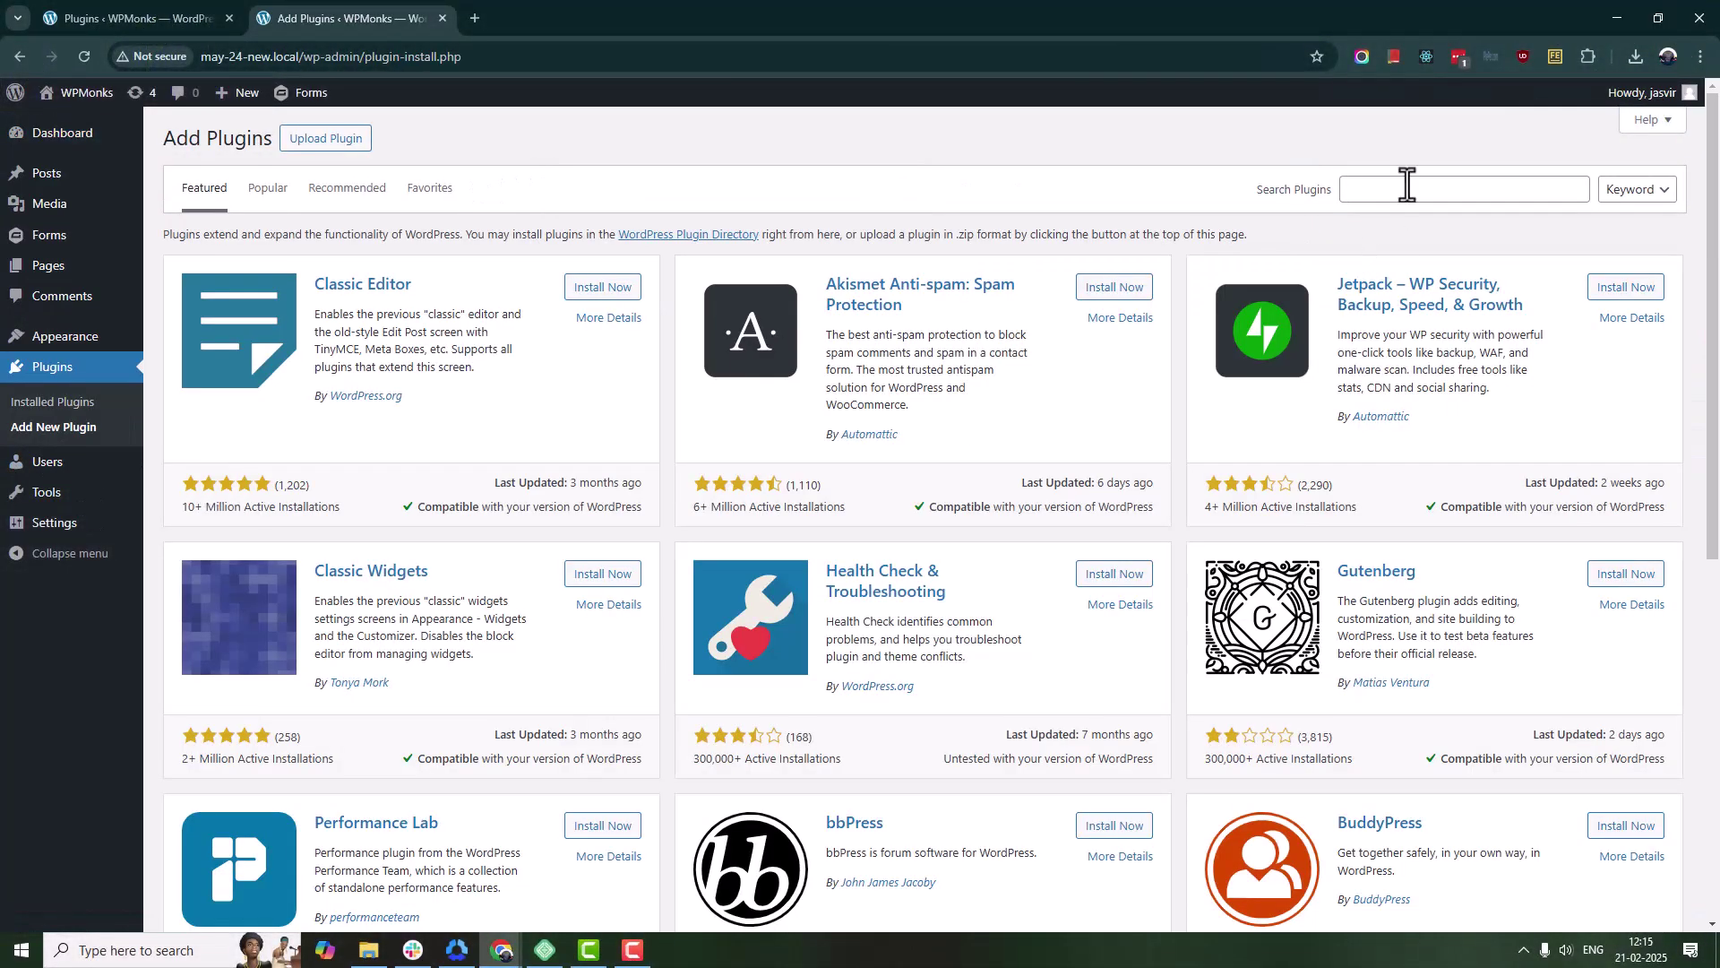
click(1406, 184)
text(Gravity Booster)
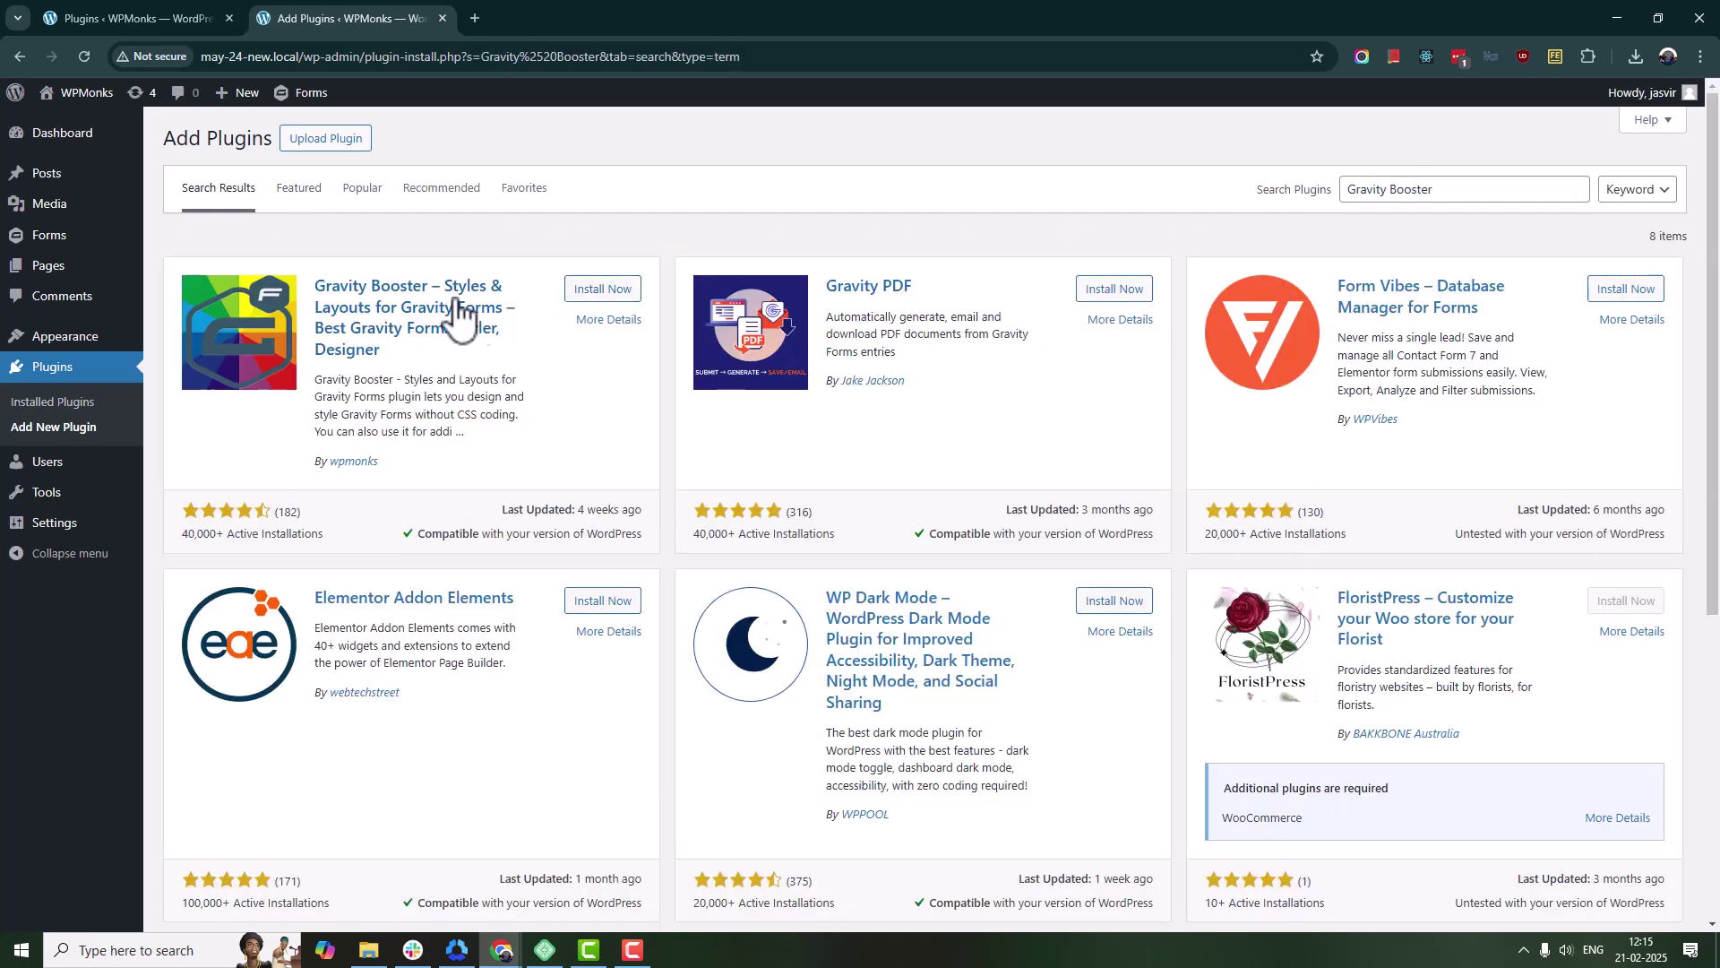
click(596, 294)
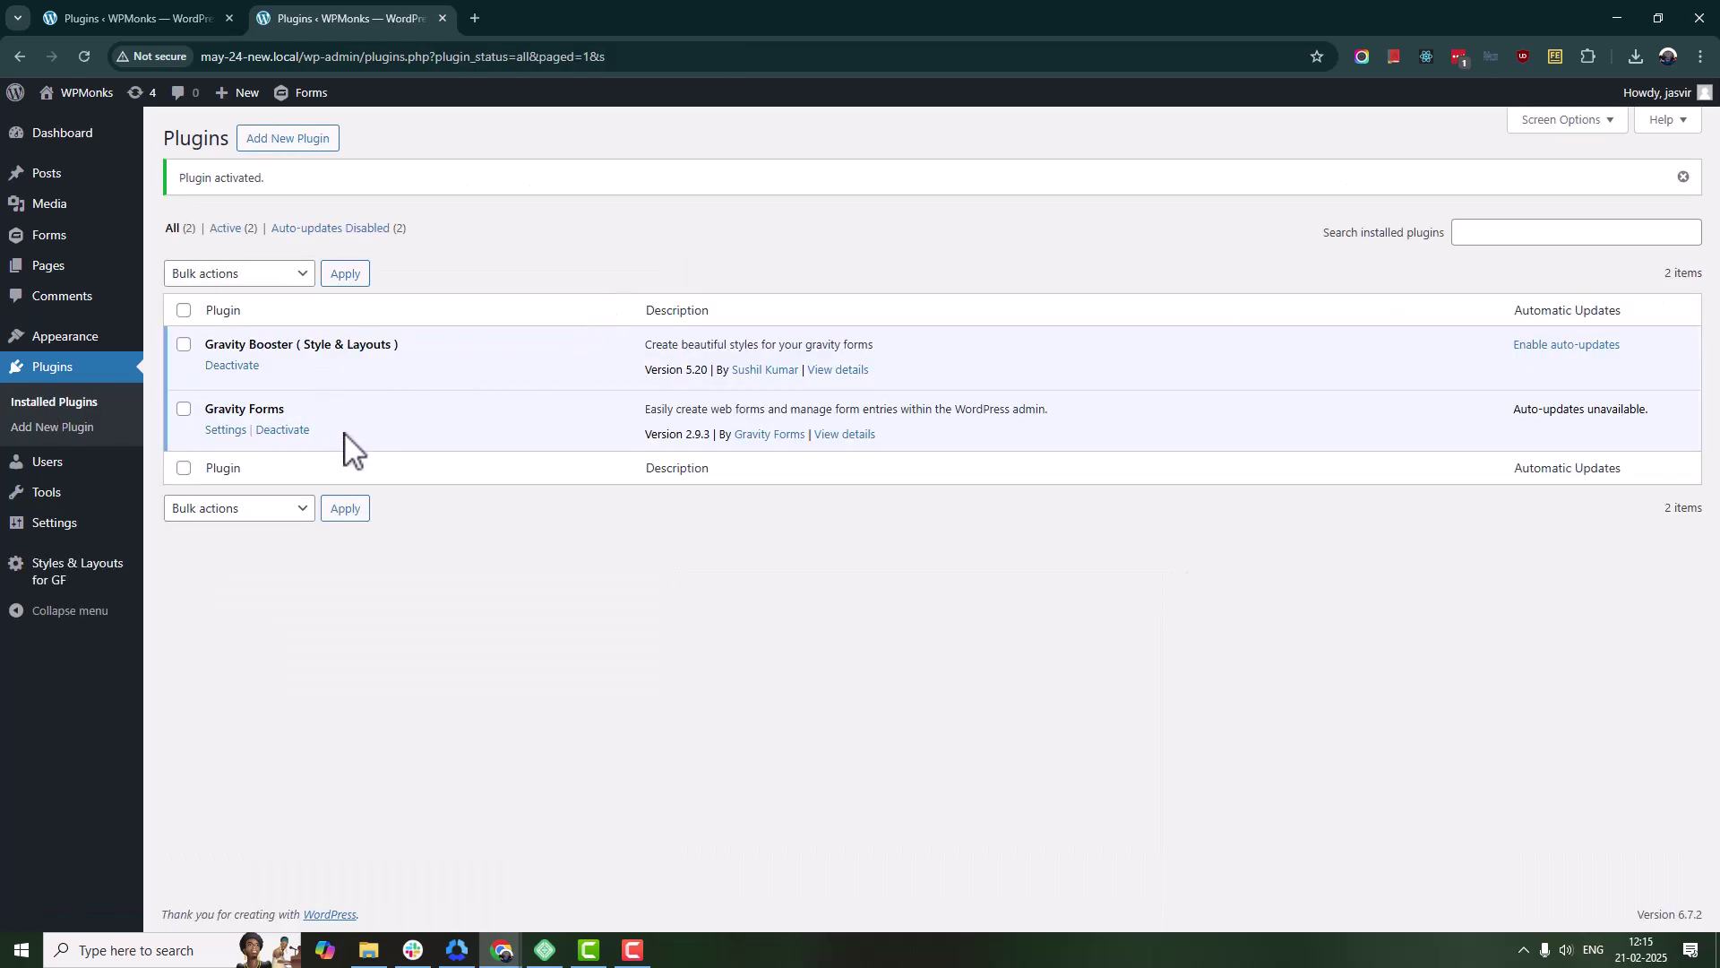
Open the Forms > Booster styler and choose the Contact Us form.
mouse_move(18, 241)
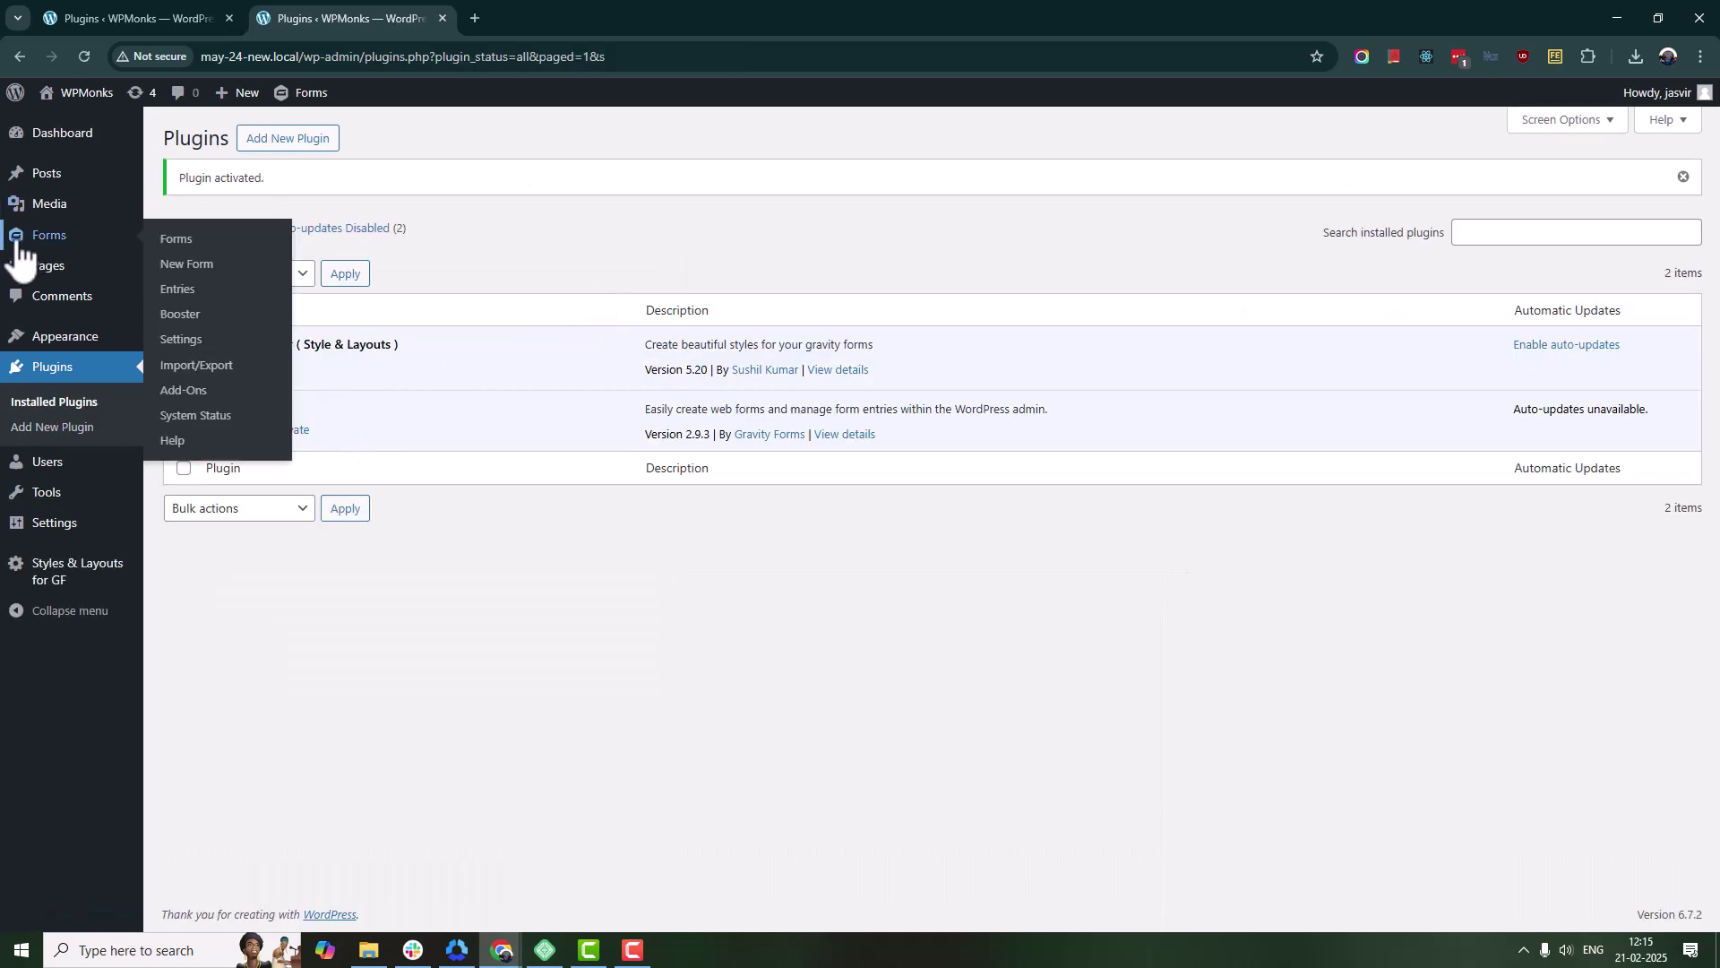
click(203, 319)
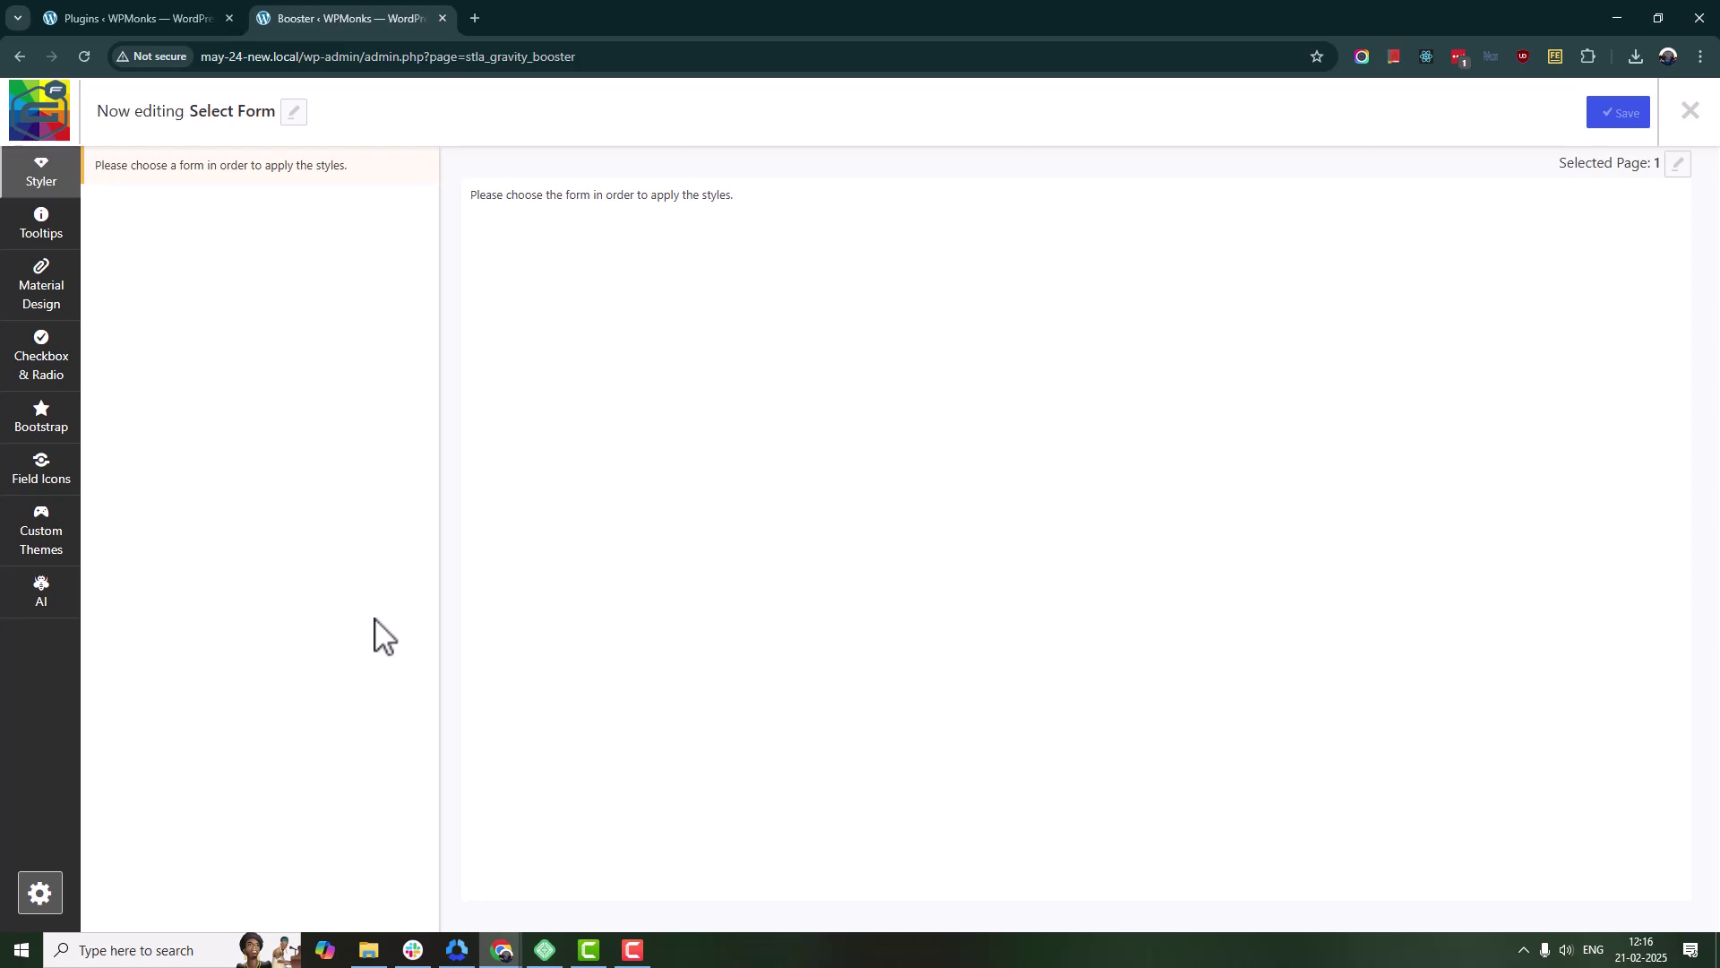
click(296, 112)
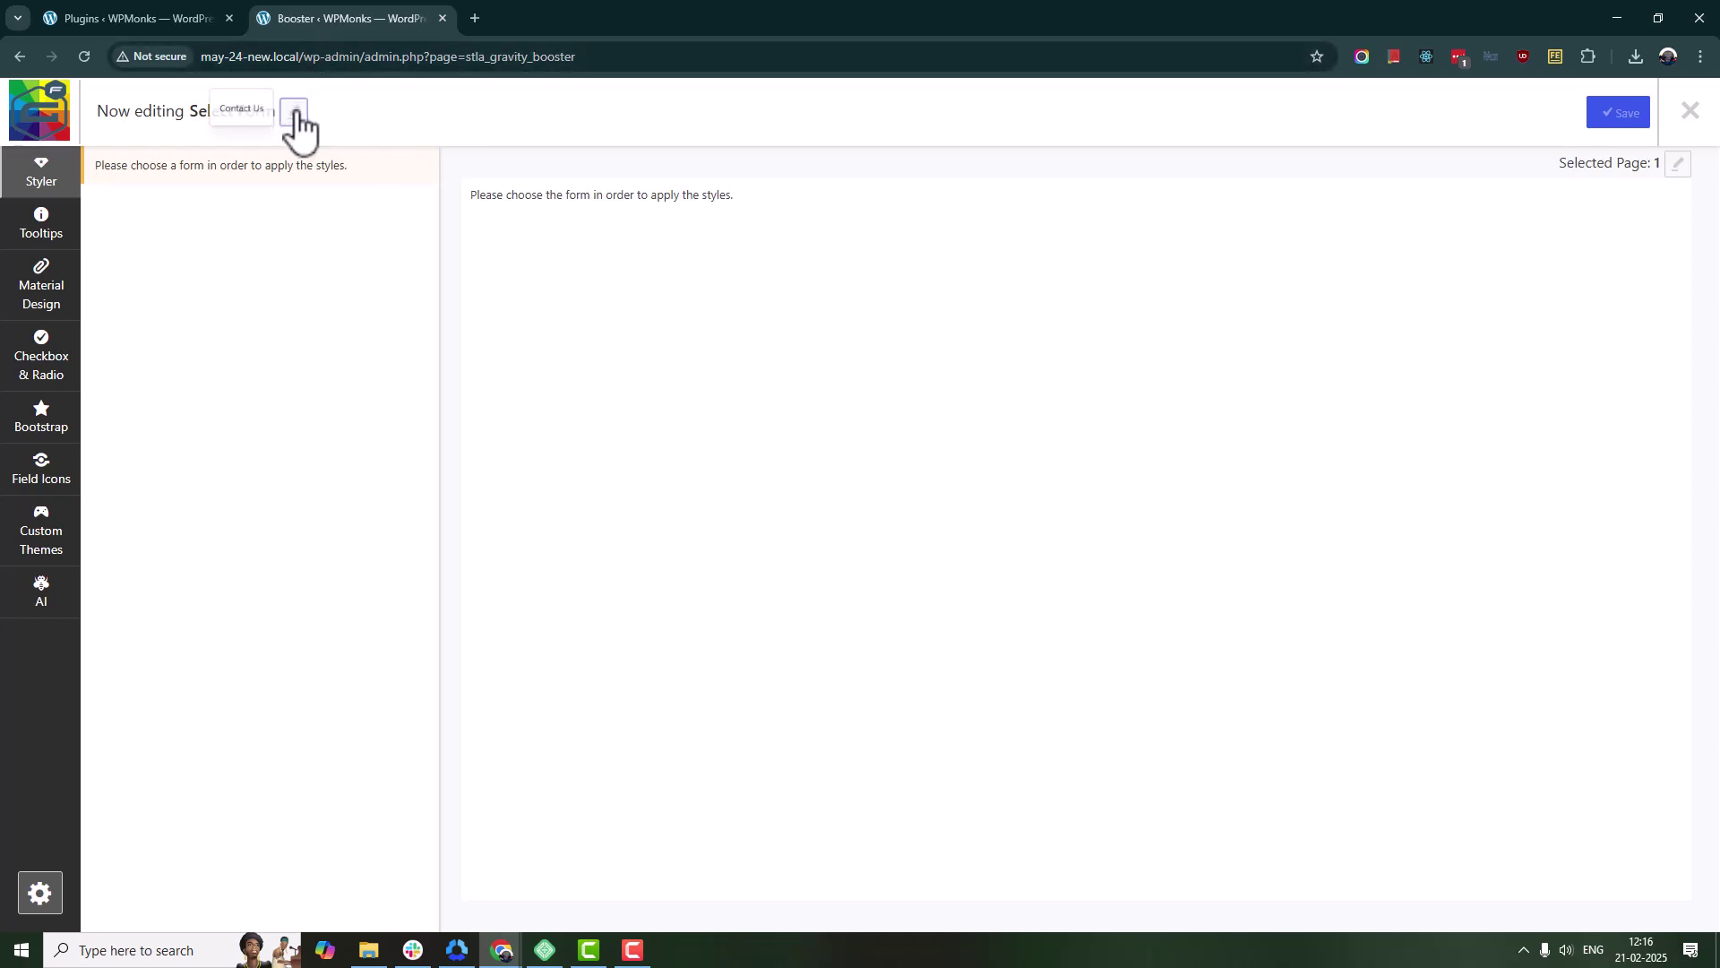
click(228, 106)
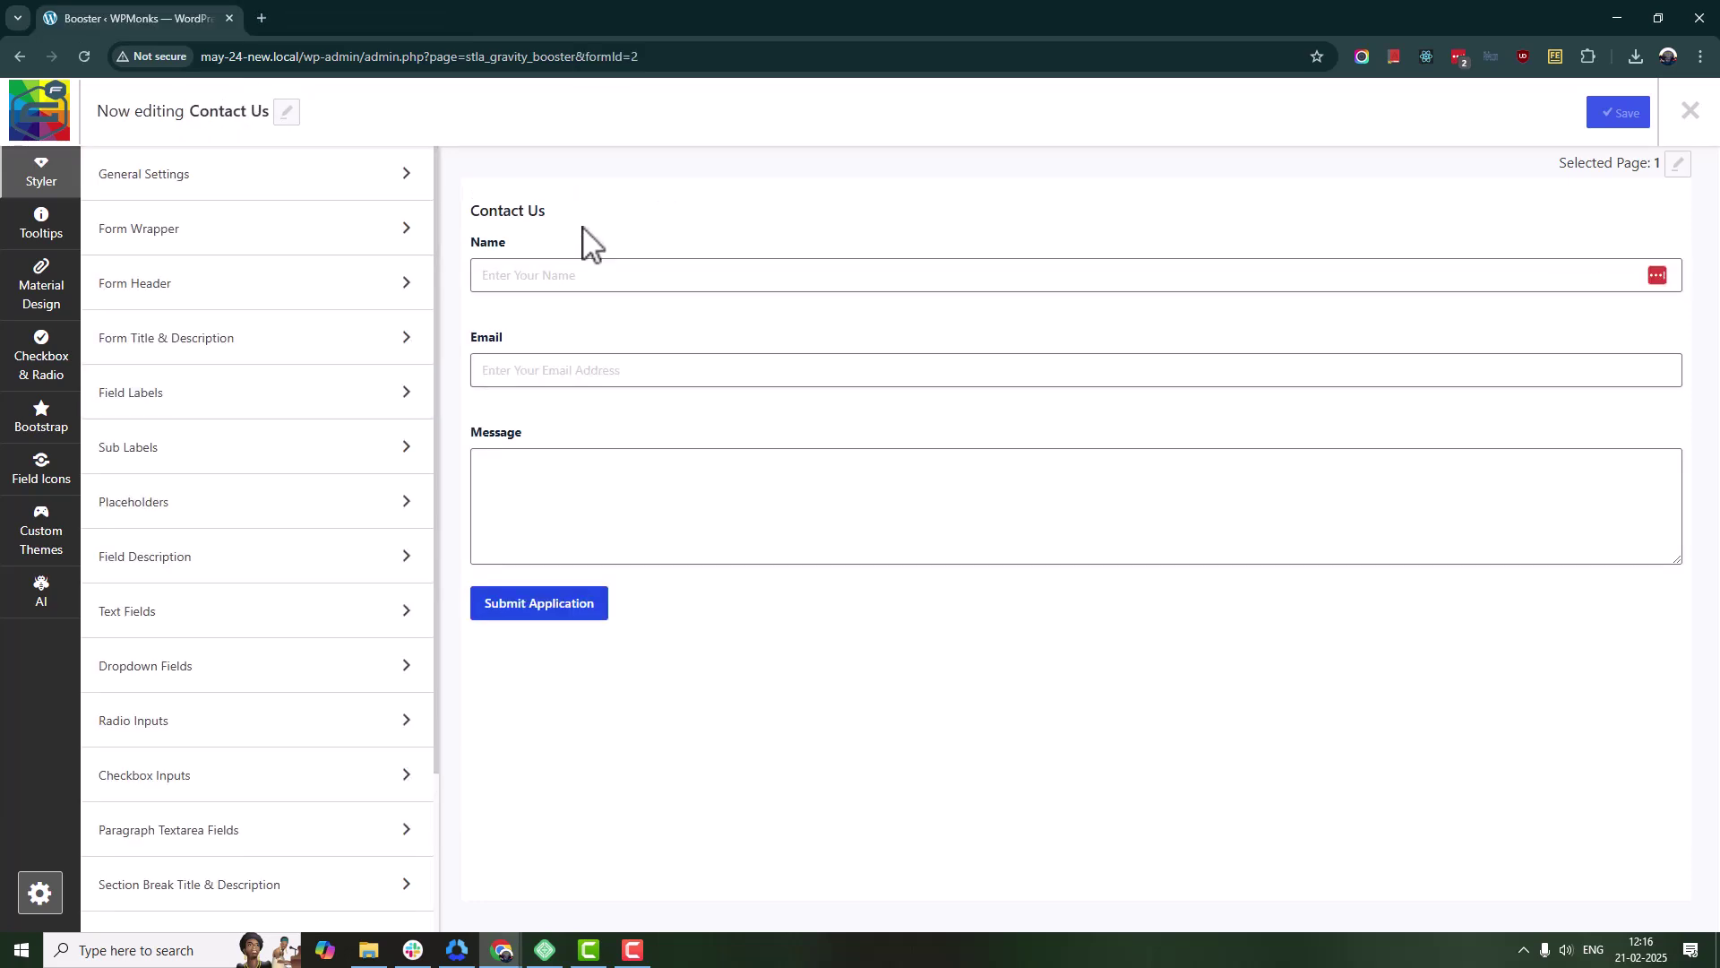
Give the form wrapper a light yellow F0F77D background and 30 px padding.
scroll(335, 276, down, 2)
scroll(334, 276, up, 2)
click(136, 242)
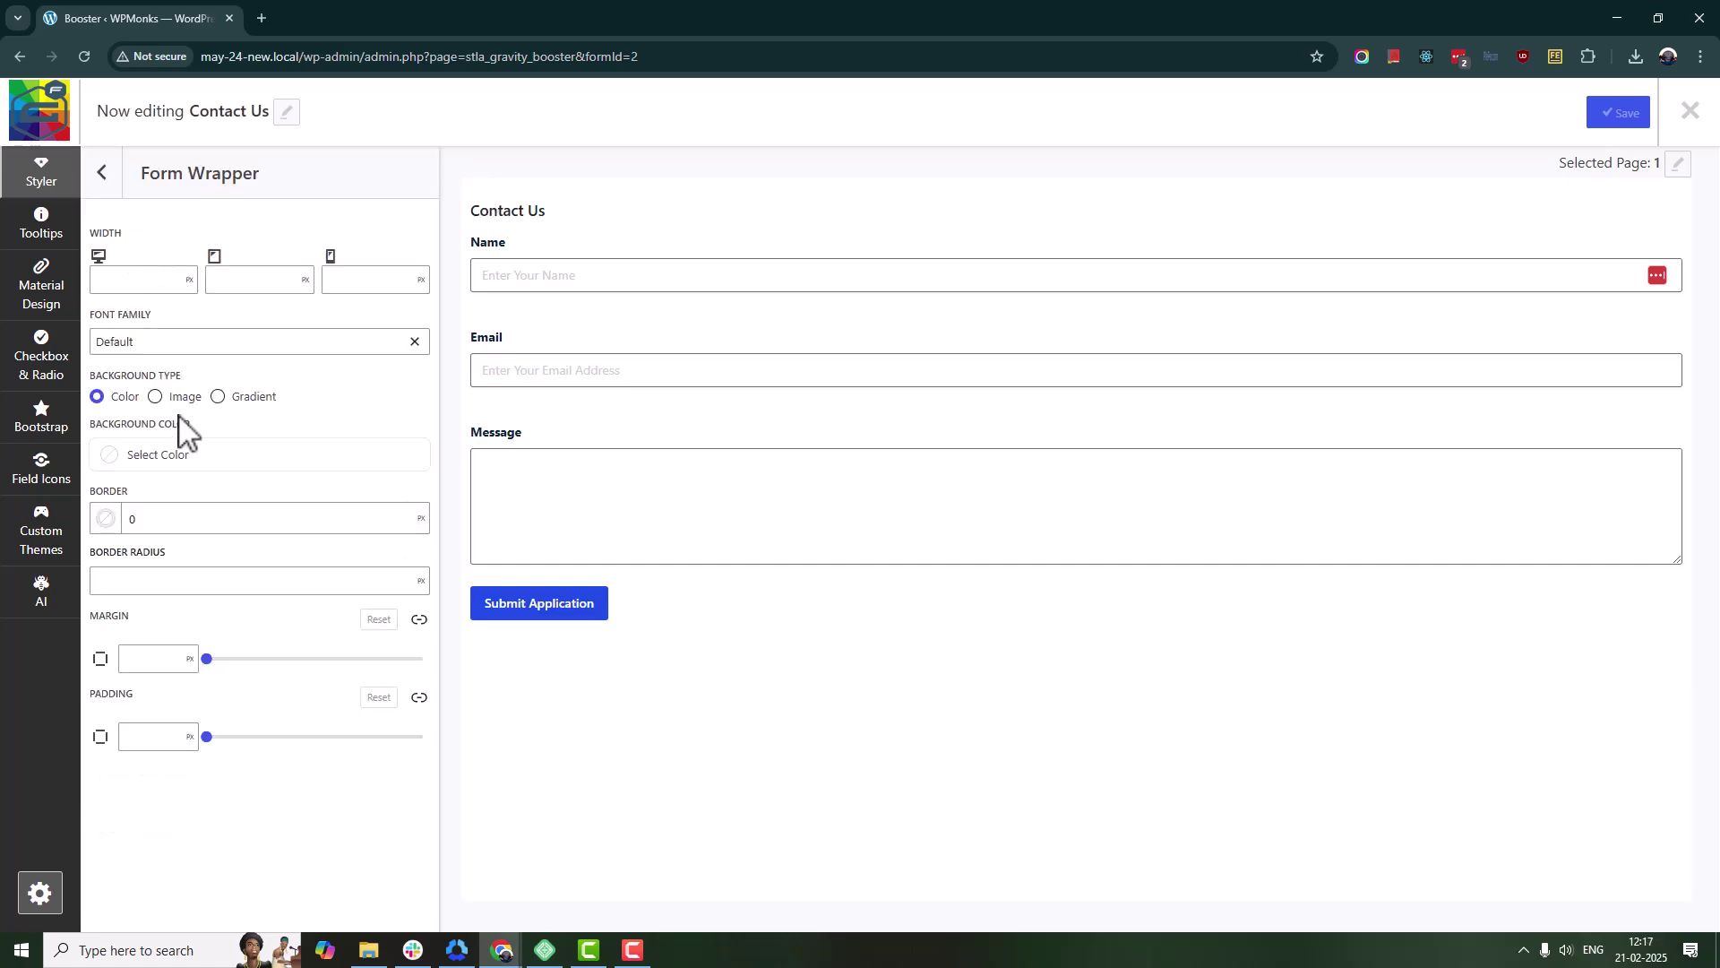
click(178, 463)
click(485, 655)
click(536, 432)
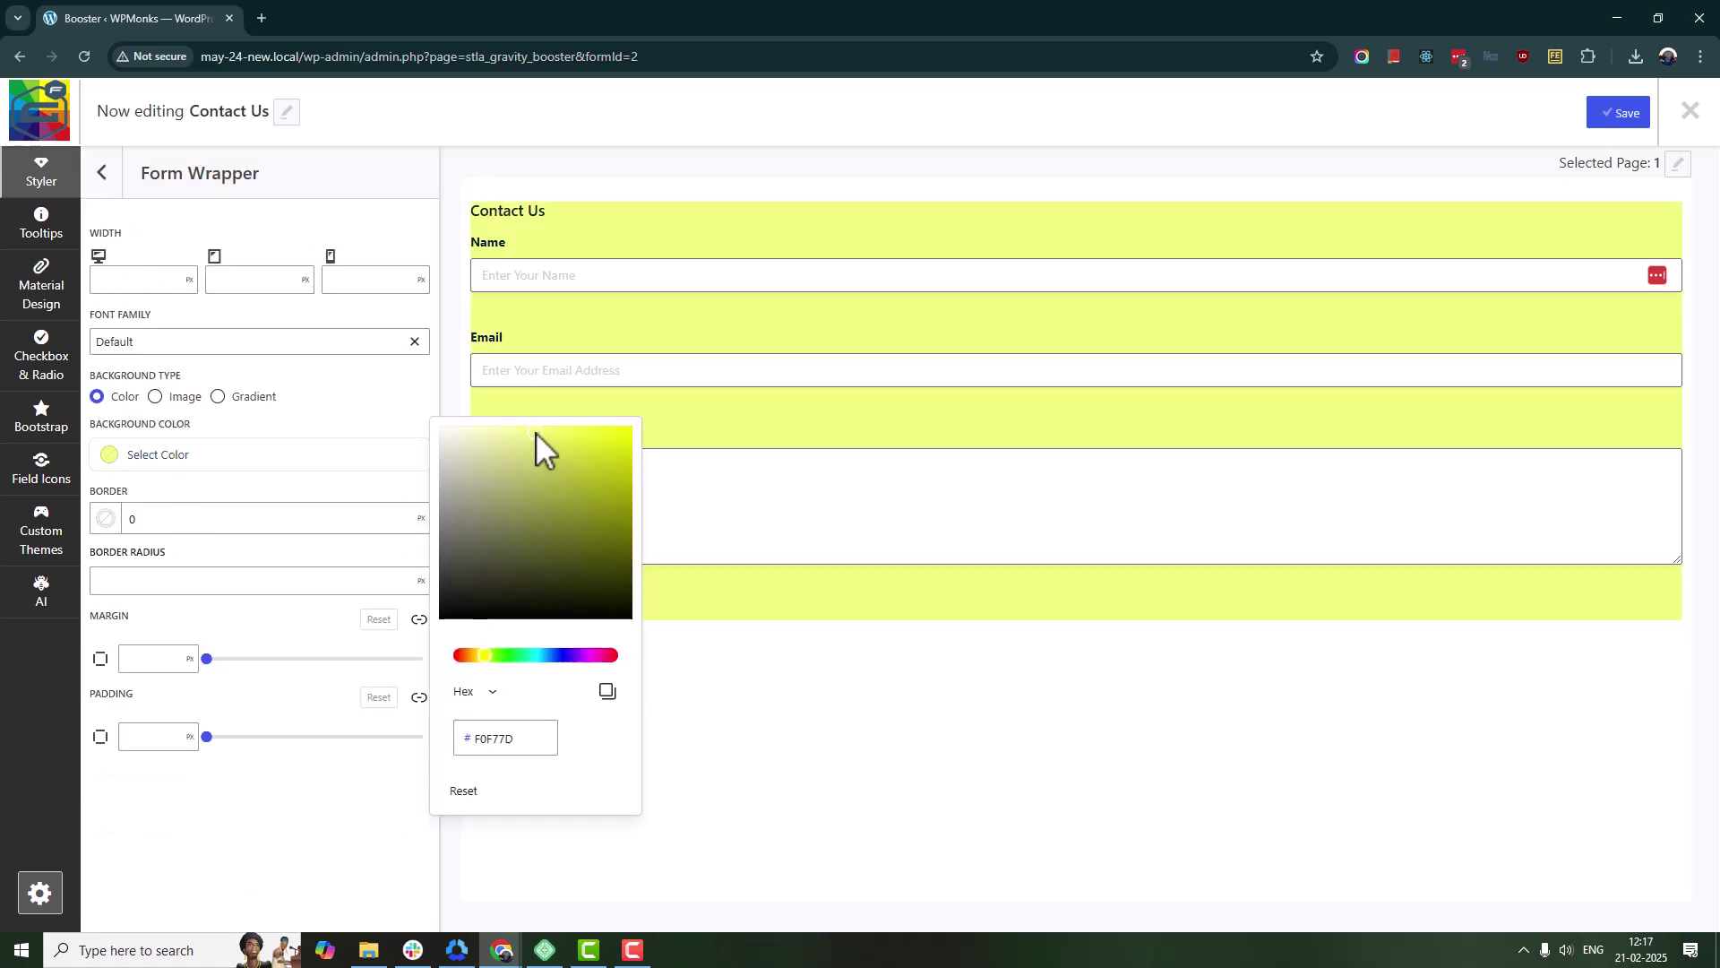
click(717, 751)
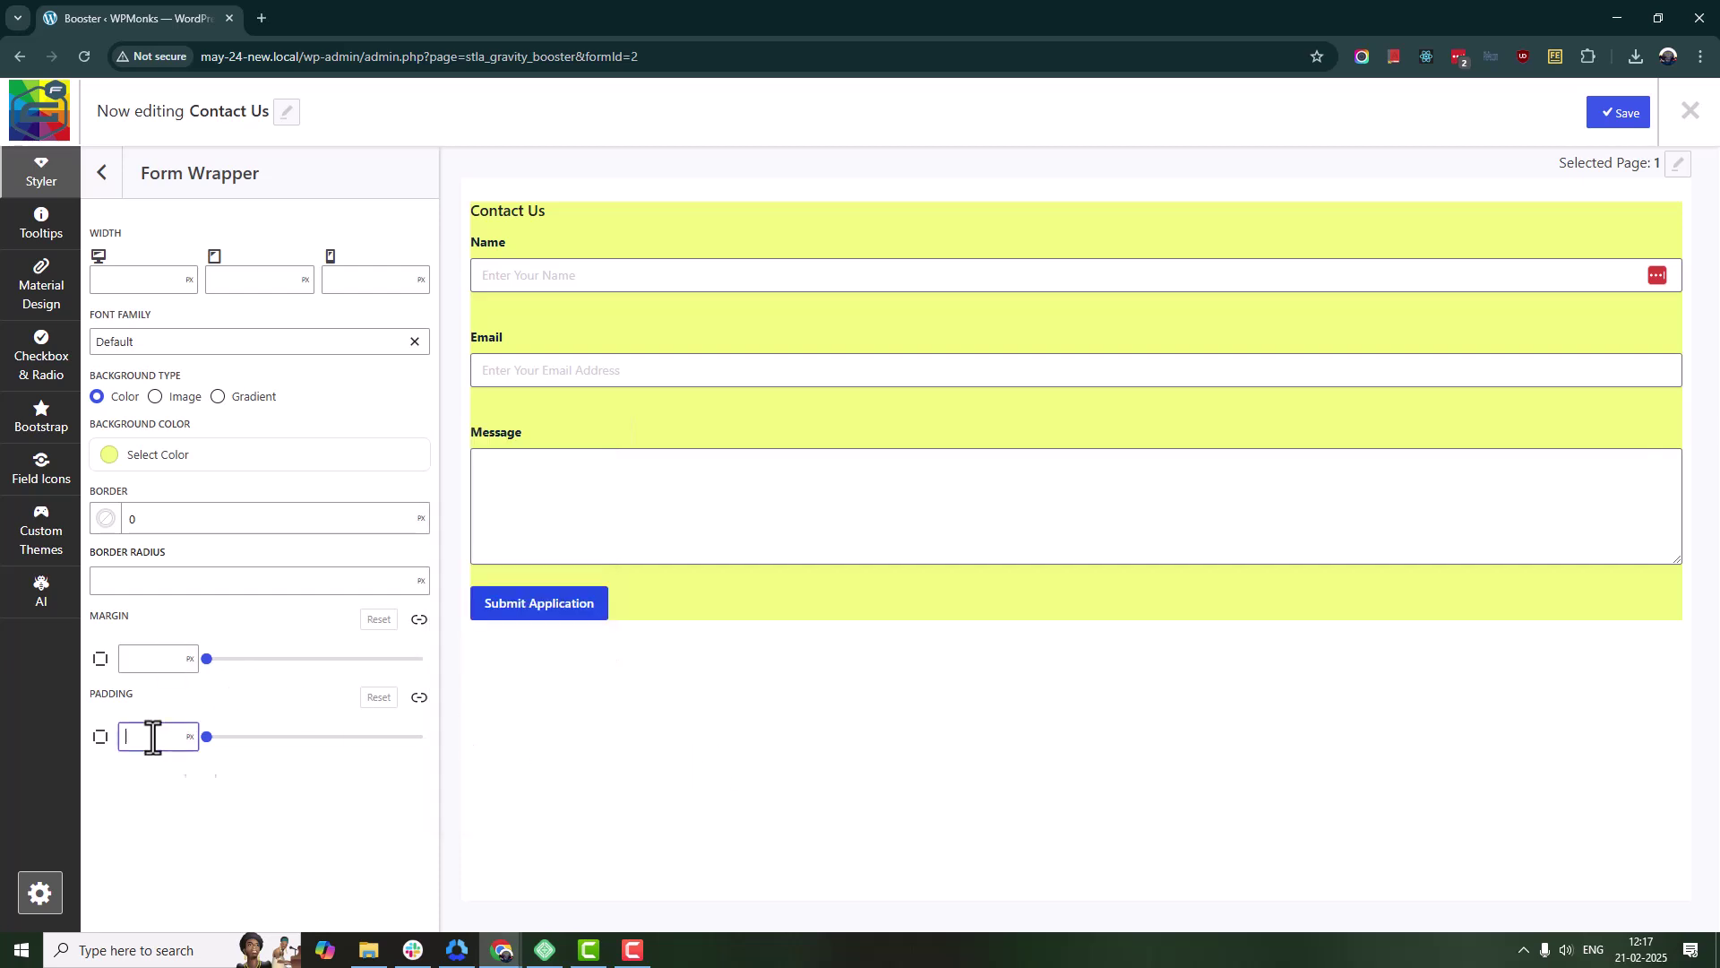
drag(206, 736, 229, 739)
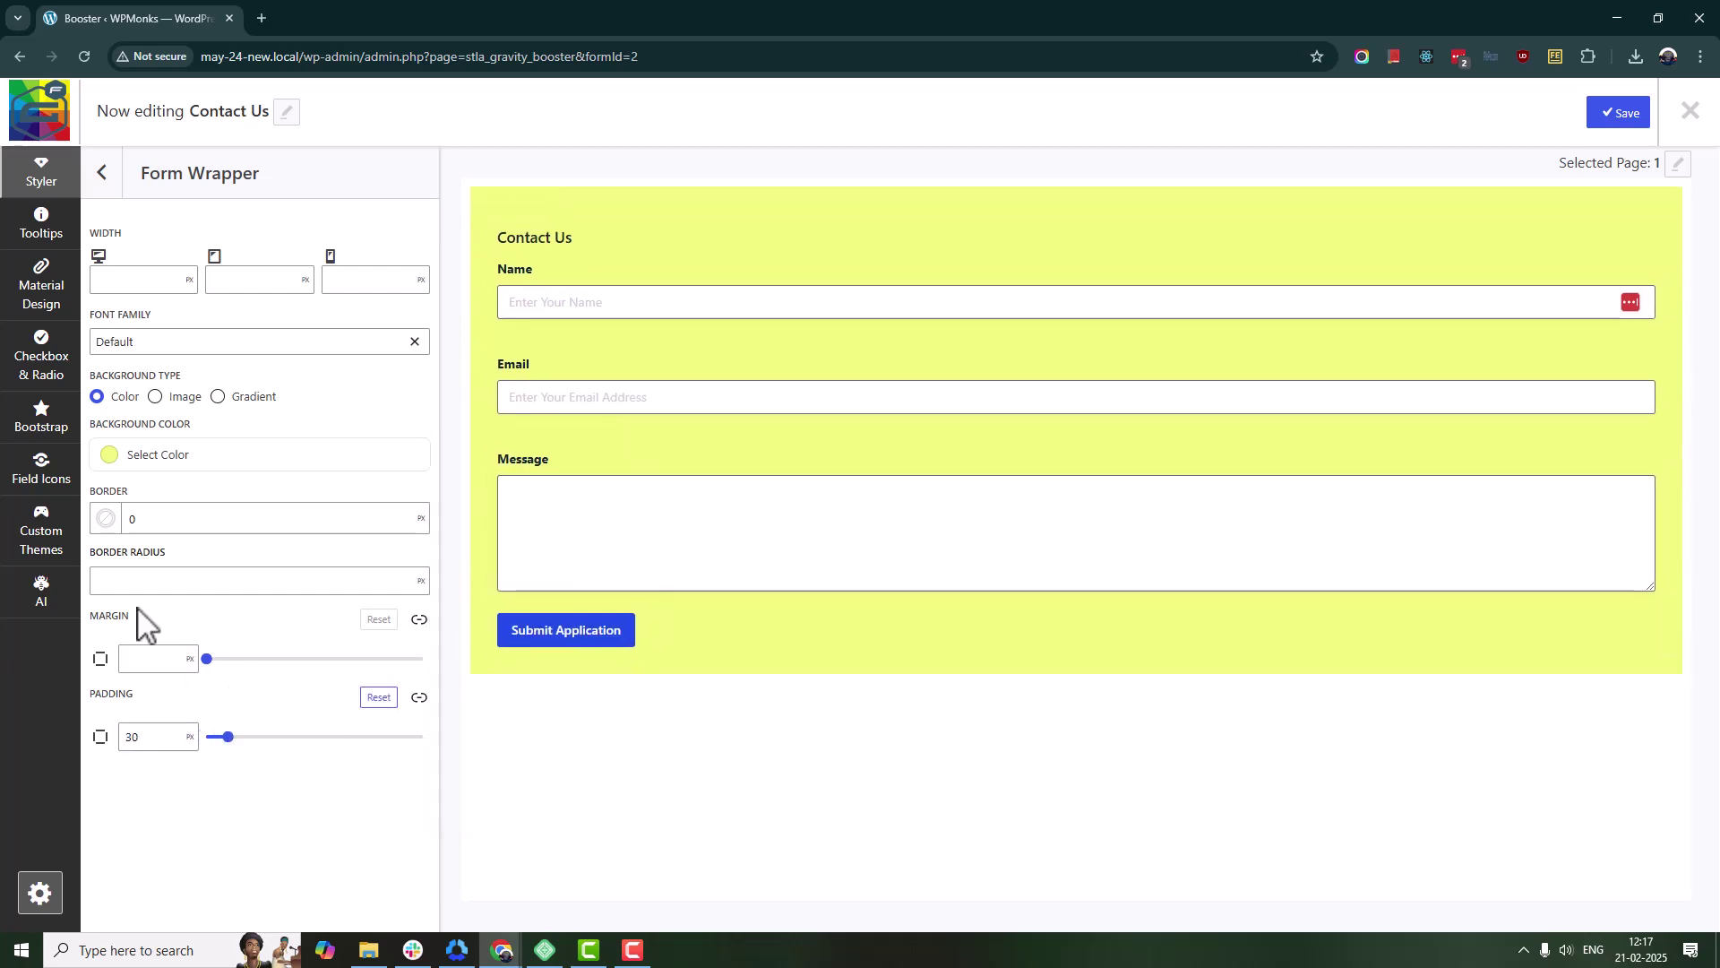
Add a 3 px orange border with a 10 px corner radius.
key(Up)
key(Up)
key(Up)
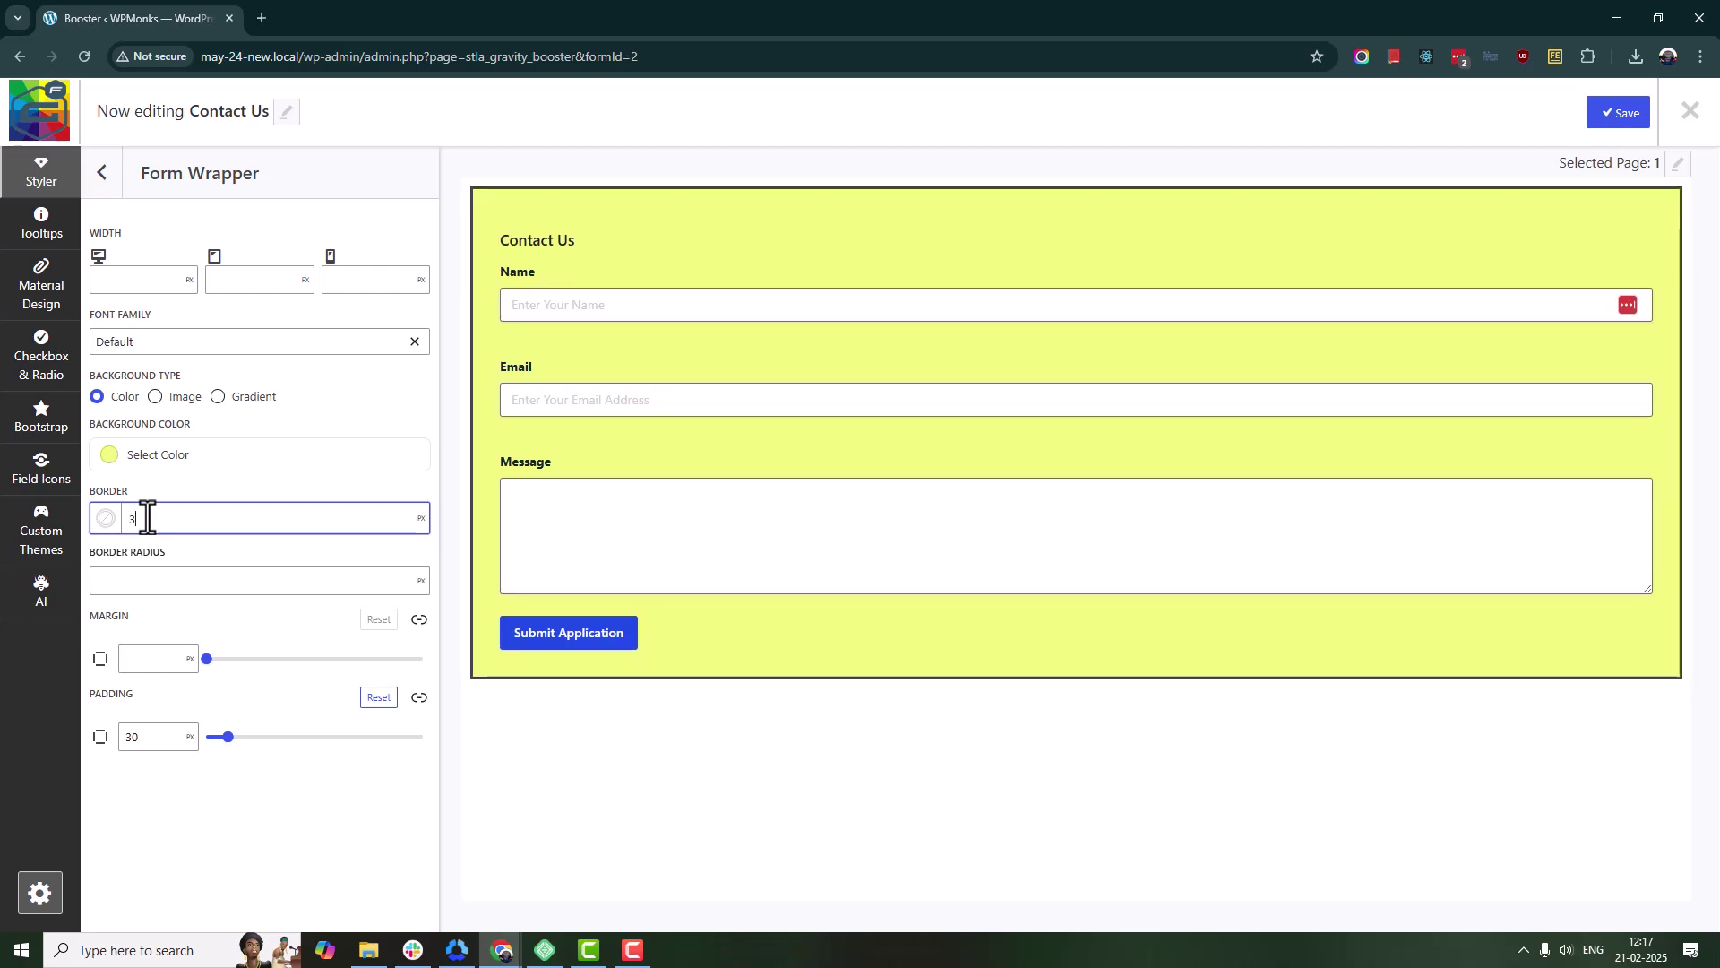
click(106, 518)
click(160, 596)
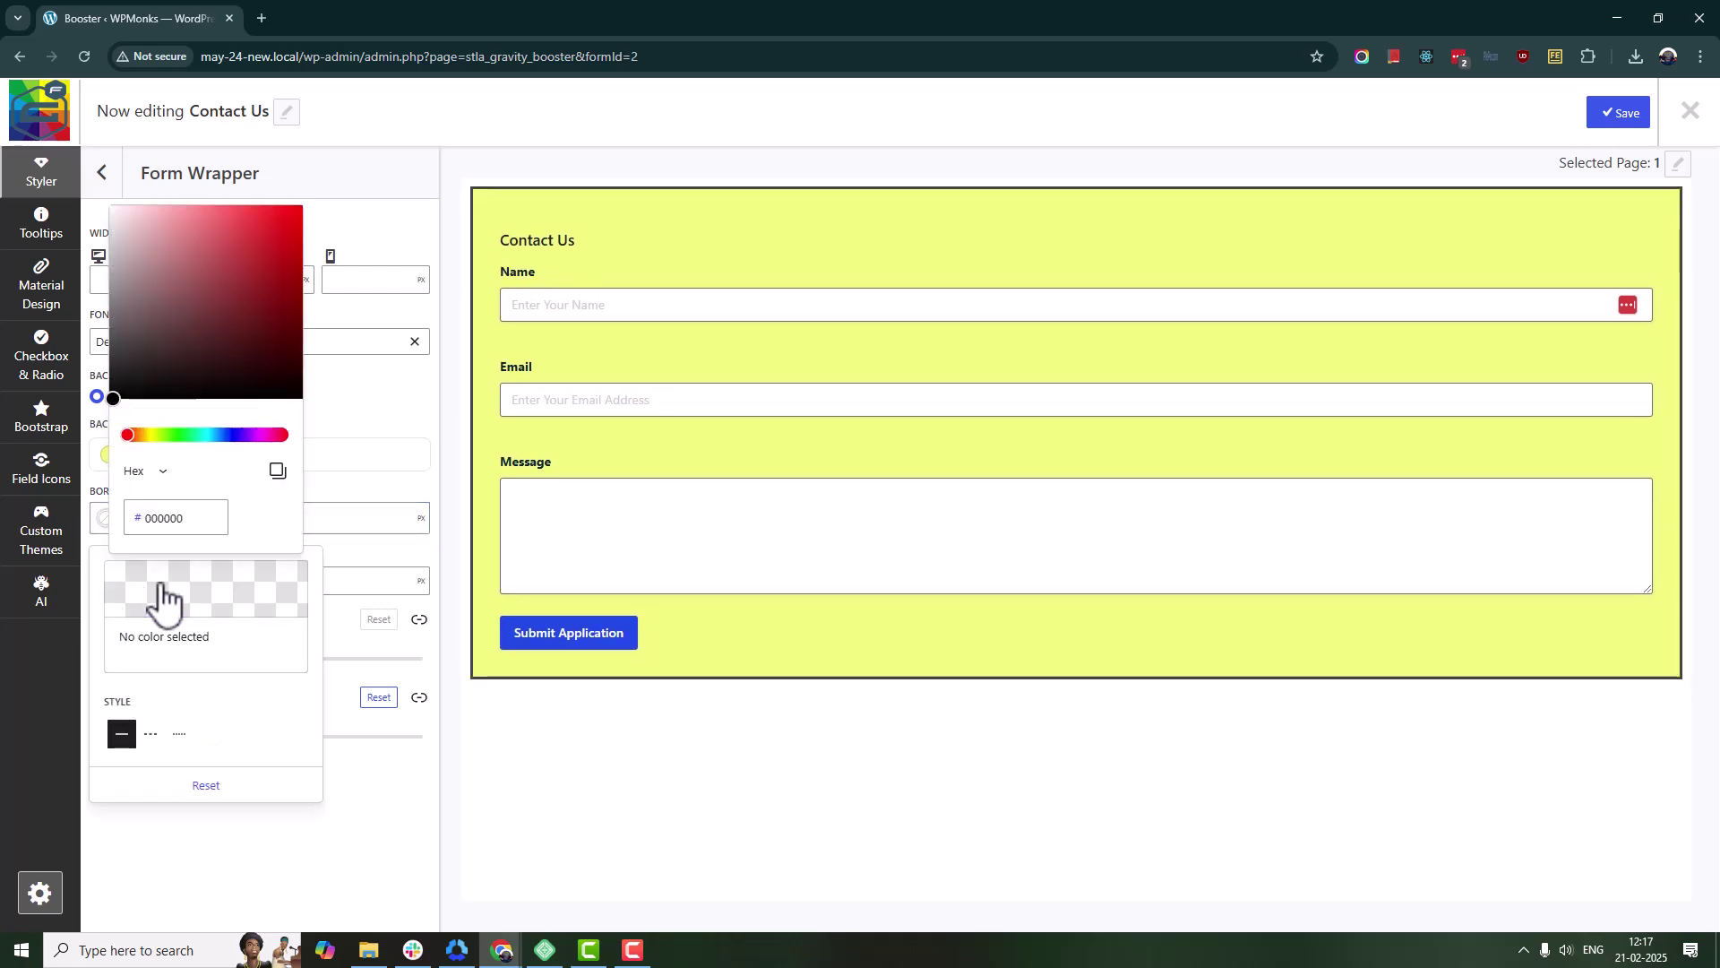
click(146, 437)
click(269, 230)
click(497, 849)
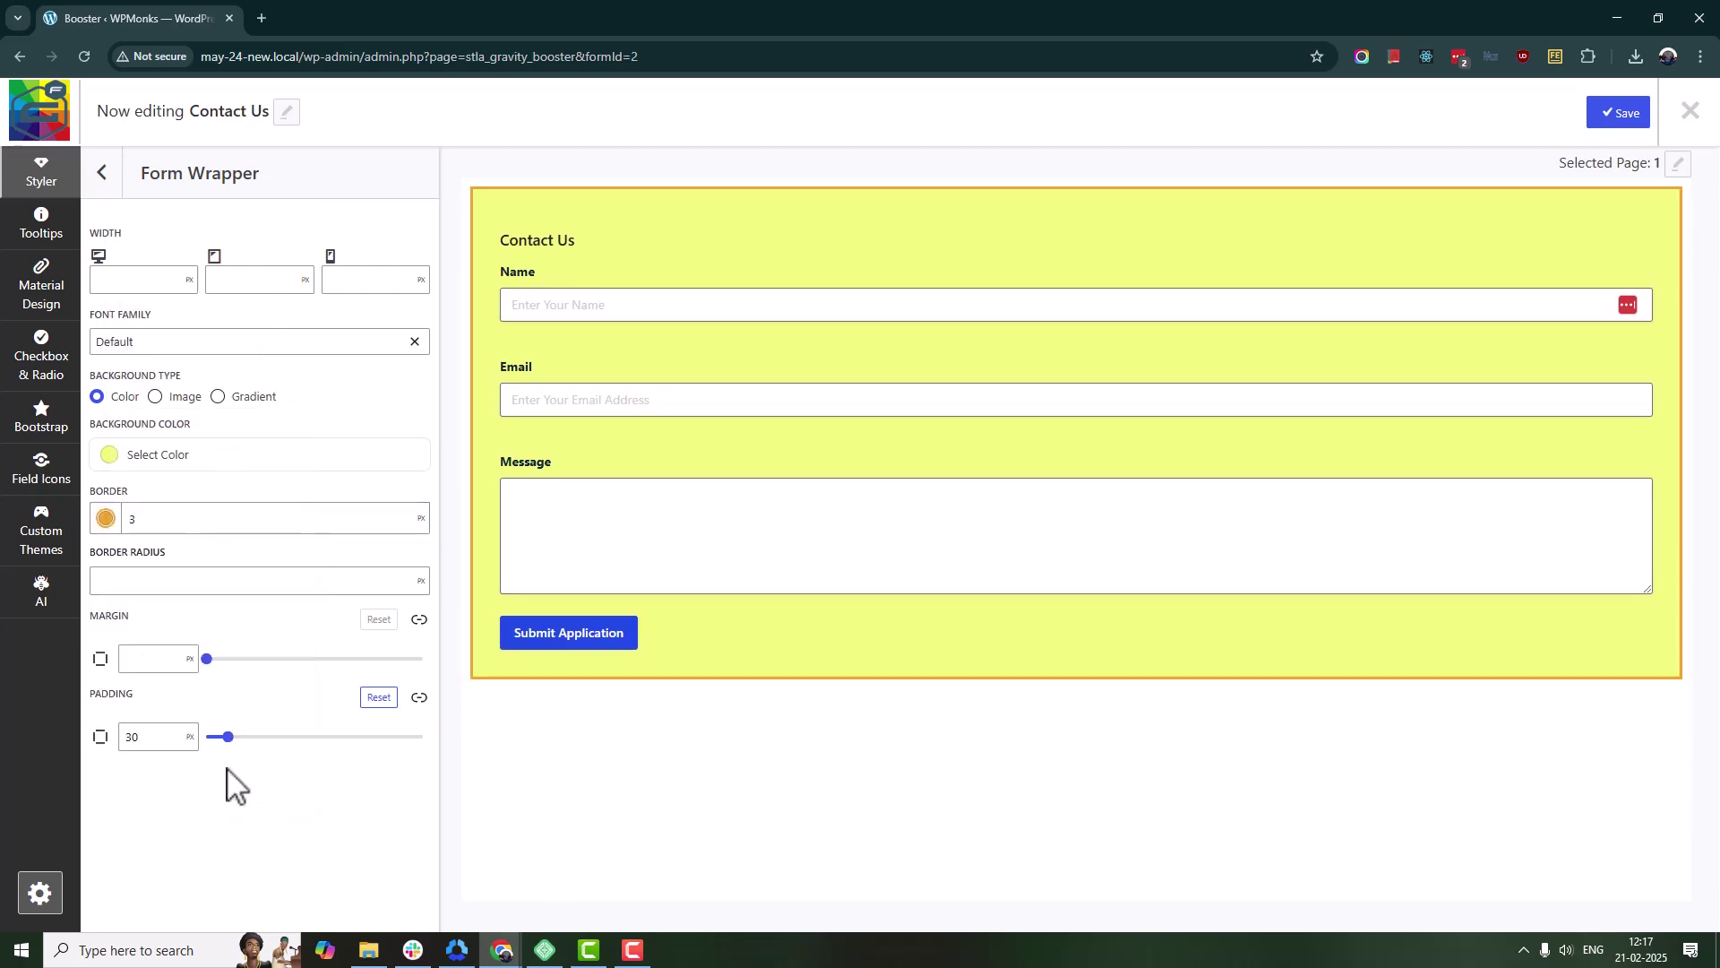
click(192, 578)
click(549, 749)
Keep the field labels left-aligned and set their desktop font size to 18.
click(102, 173)
click(536, 370)
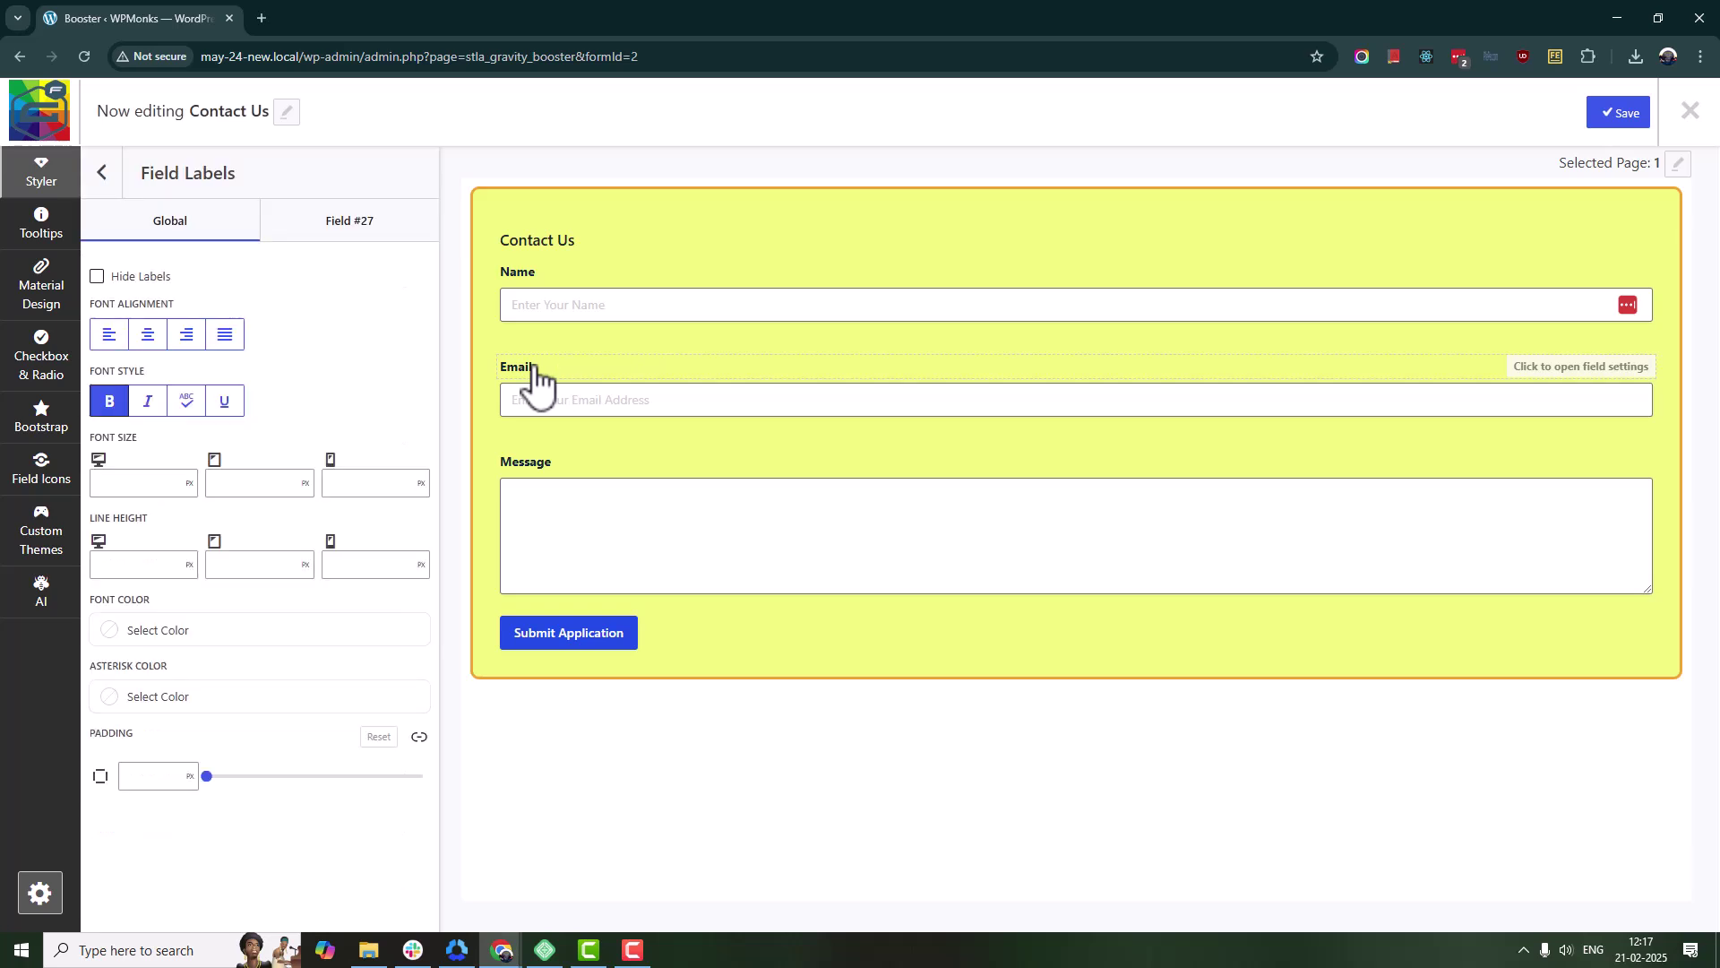
click(147, 335)
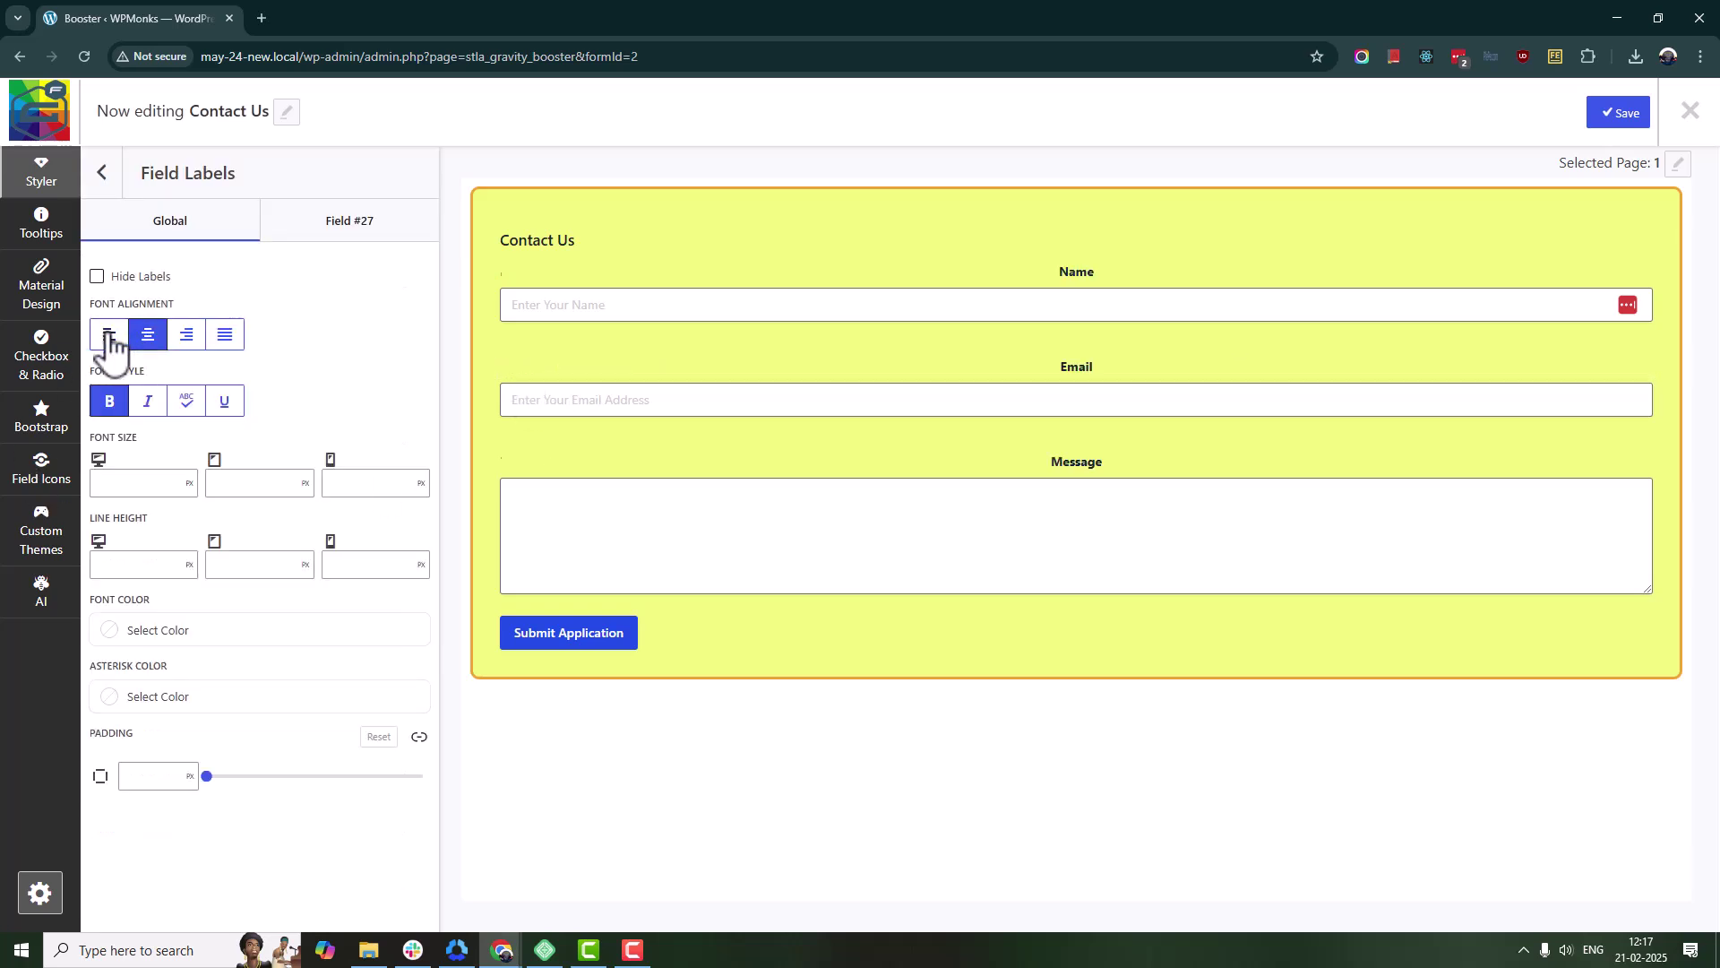
click(109, 334)
click(124, 484)
text(18)
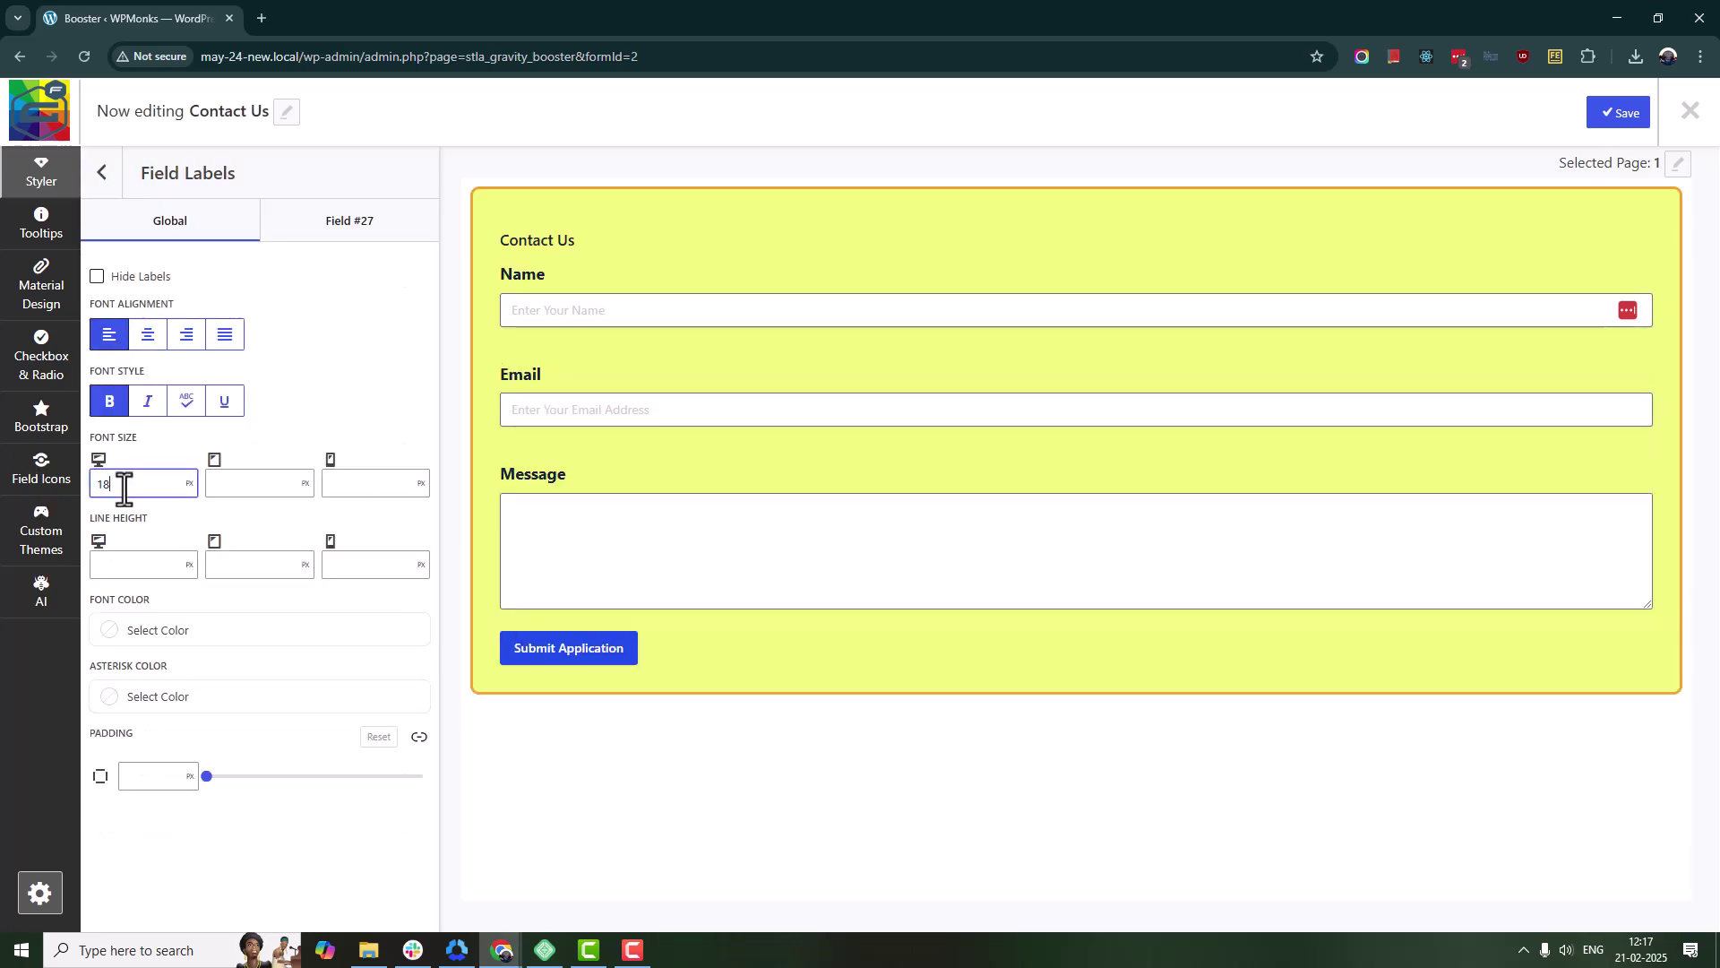
Make the labels blue #1125BF with 5 px bottom padding.
click(159, 630)
click(559, 486)
click(603, 293)
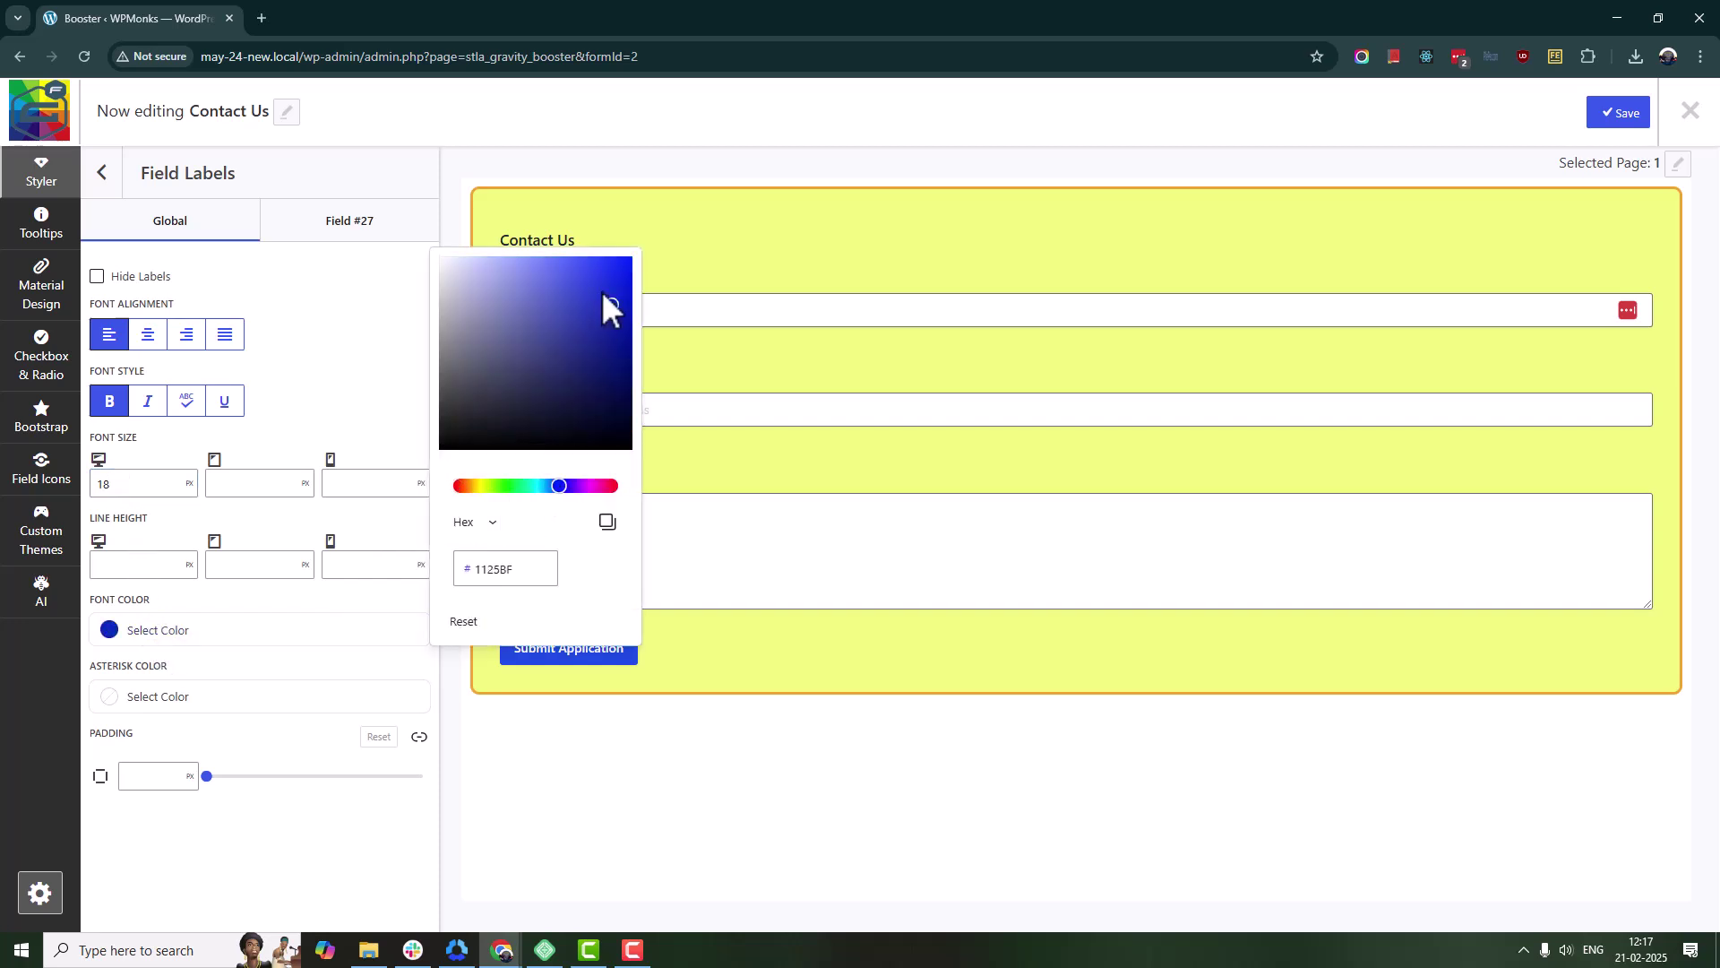
click(499, 791)
click(419, 737)
click(154, 855)
text(5)
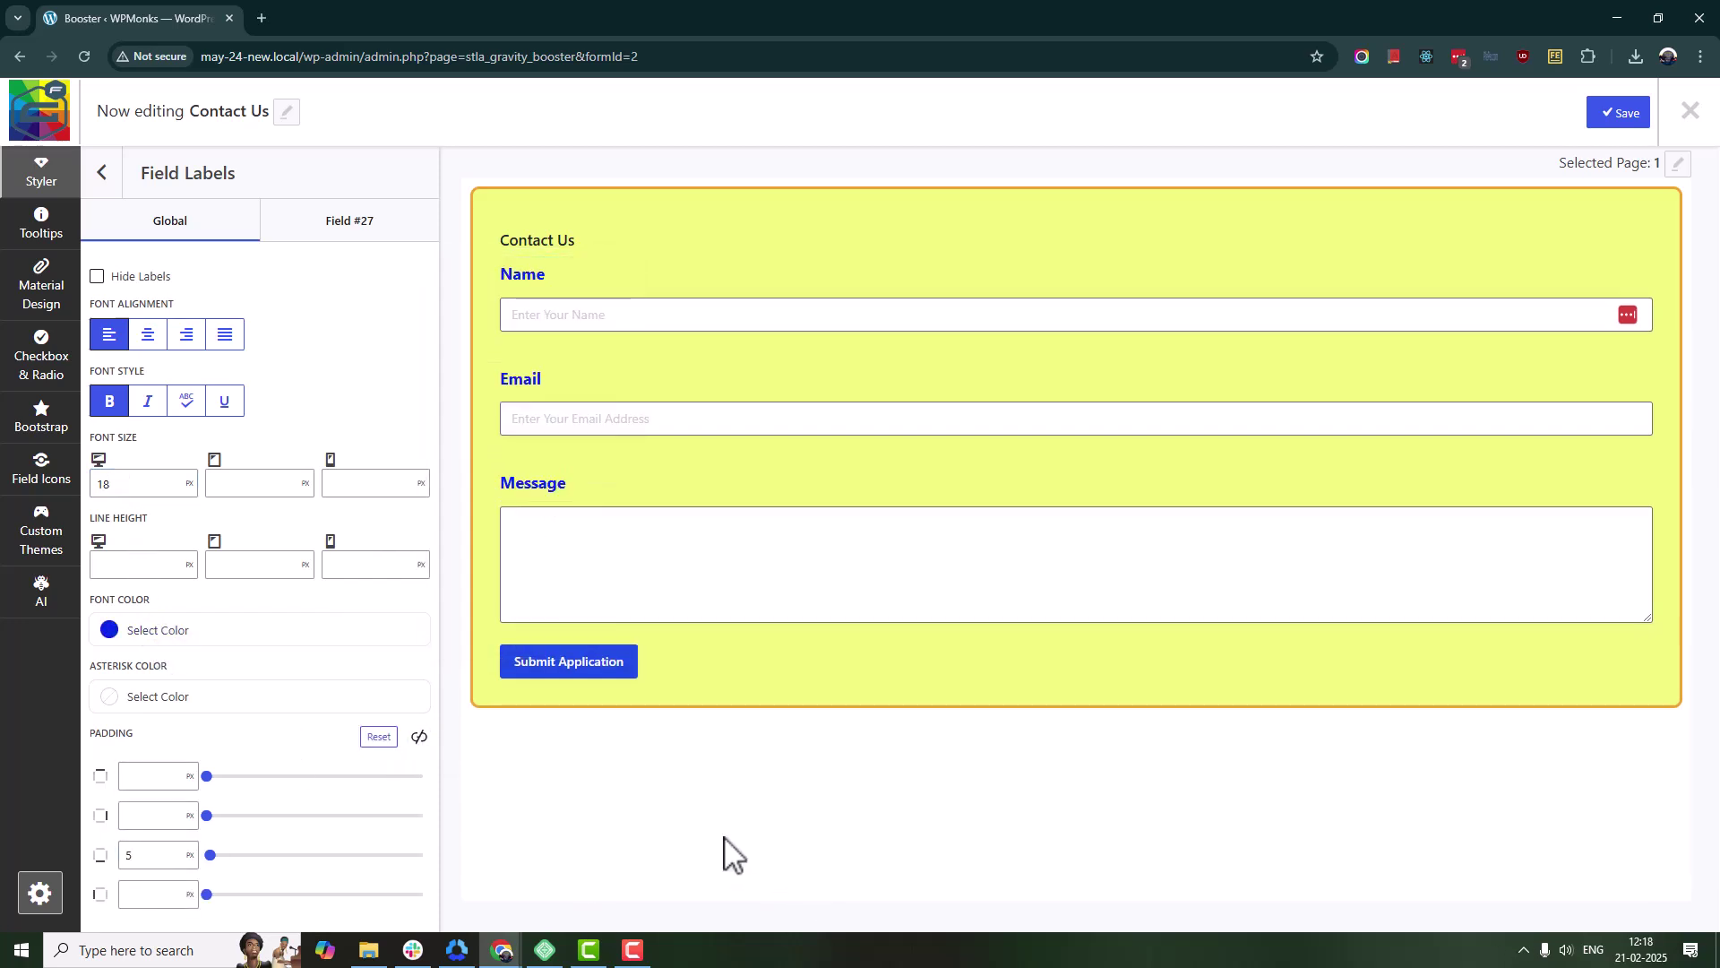
Preview the confirmation page and centre the message with 33 px padding.
click(106, 179)
scroll(300, 692, down, 3)
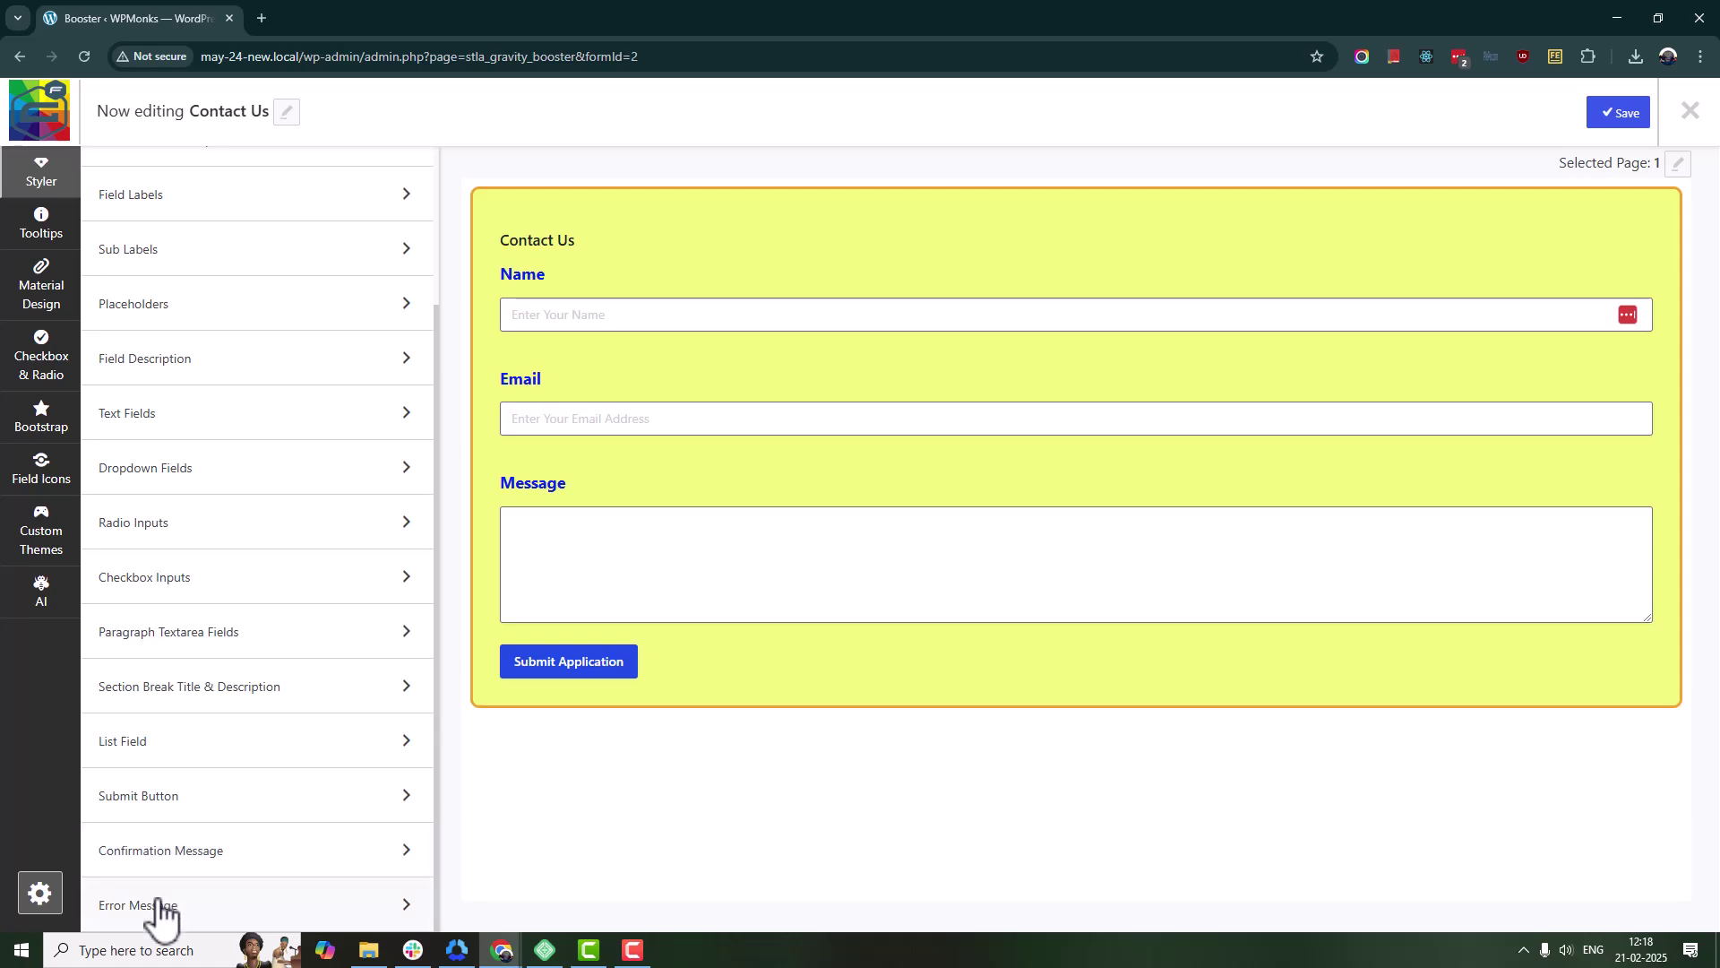
click(161, 855)
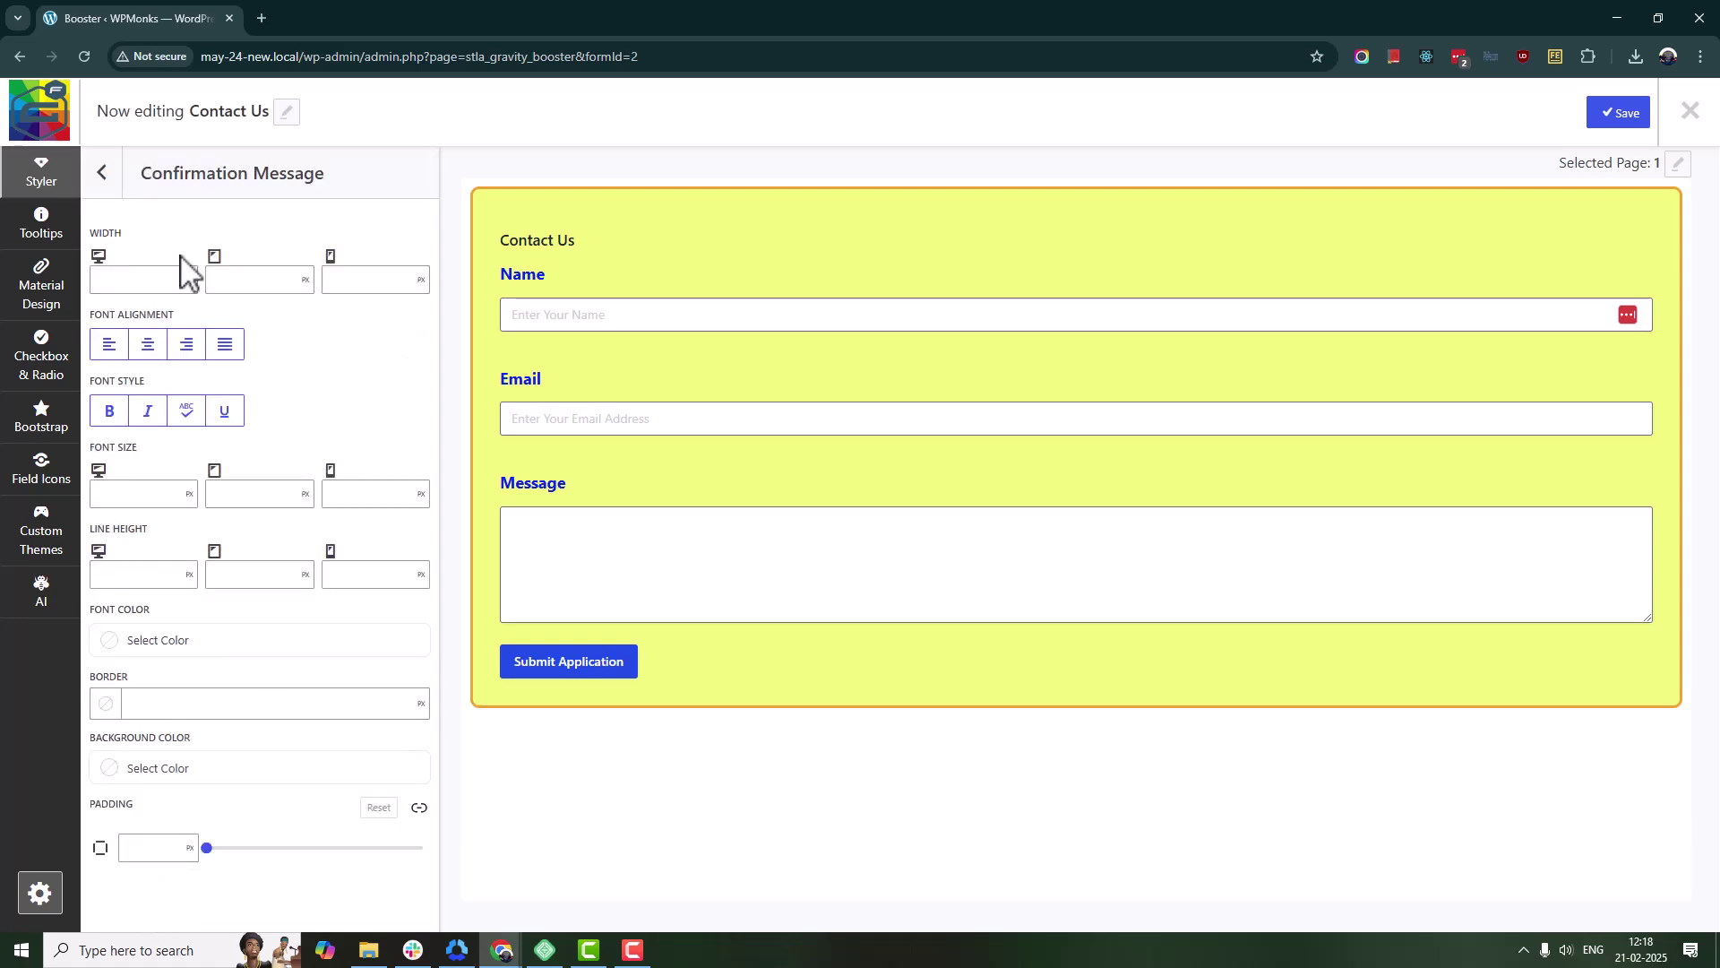
click(1678, 164)
click(1626, 256)
click(149, 346)
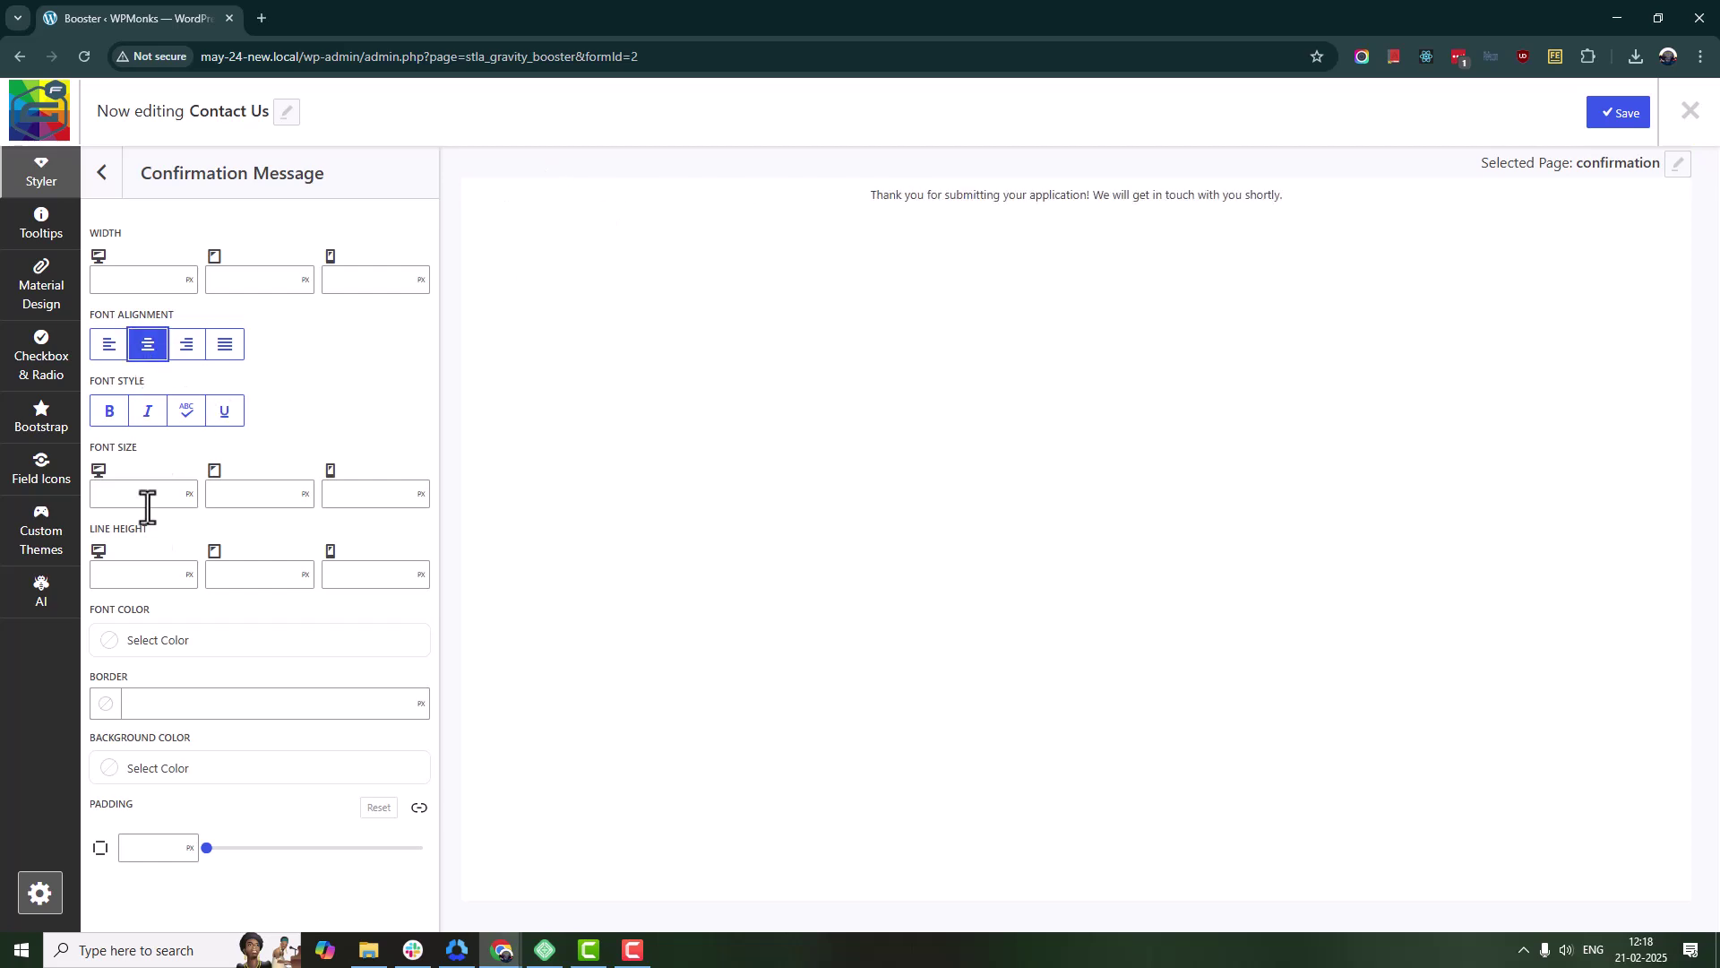
drag(206, 847, 231, 847)
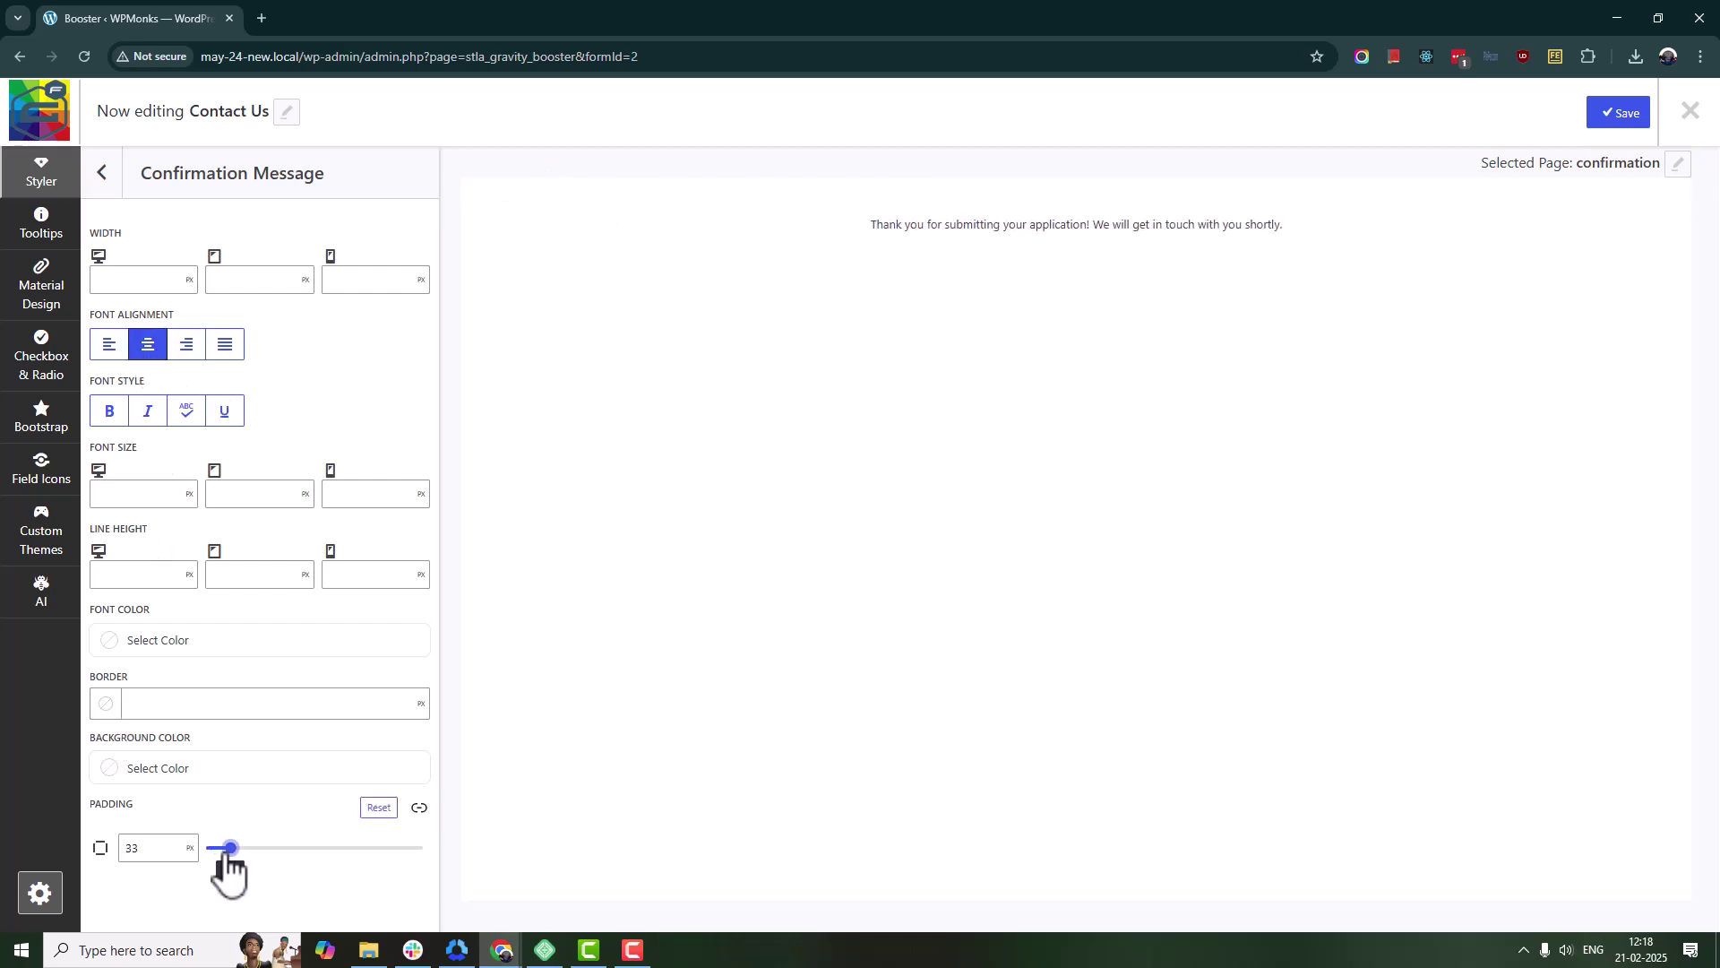
Give the confirmation message green text on a pale cream background.
click(140, 642)
click(498, 495)
click(617, 279)
click(937, 487)
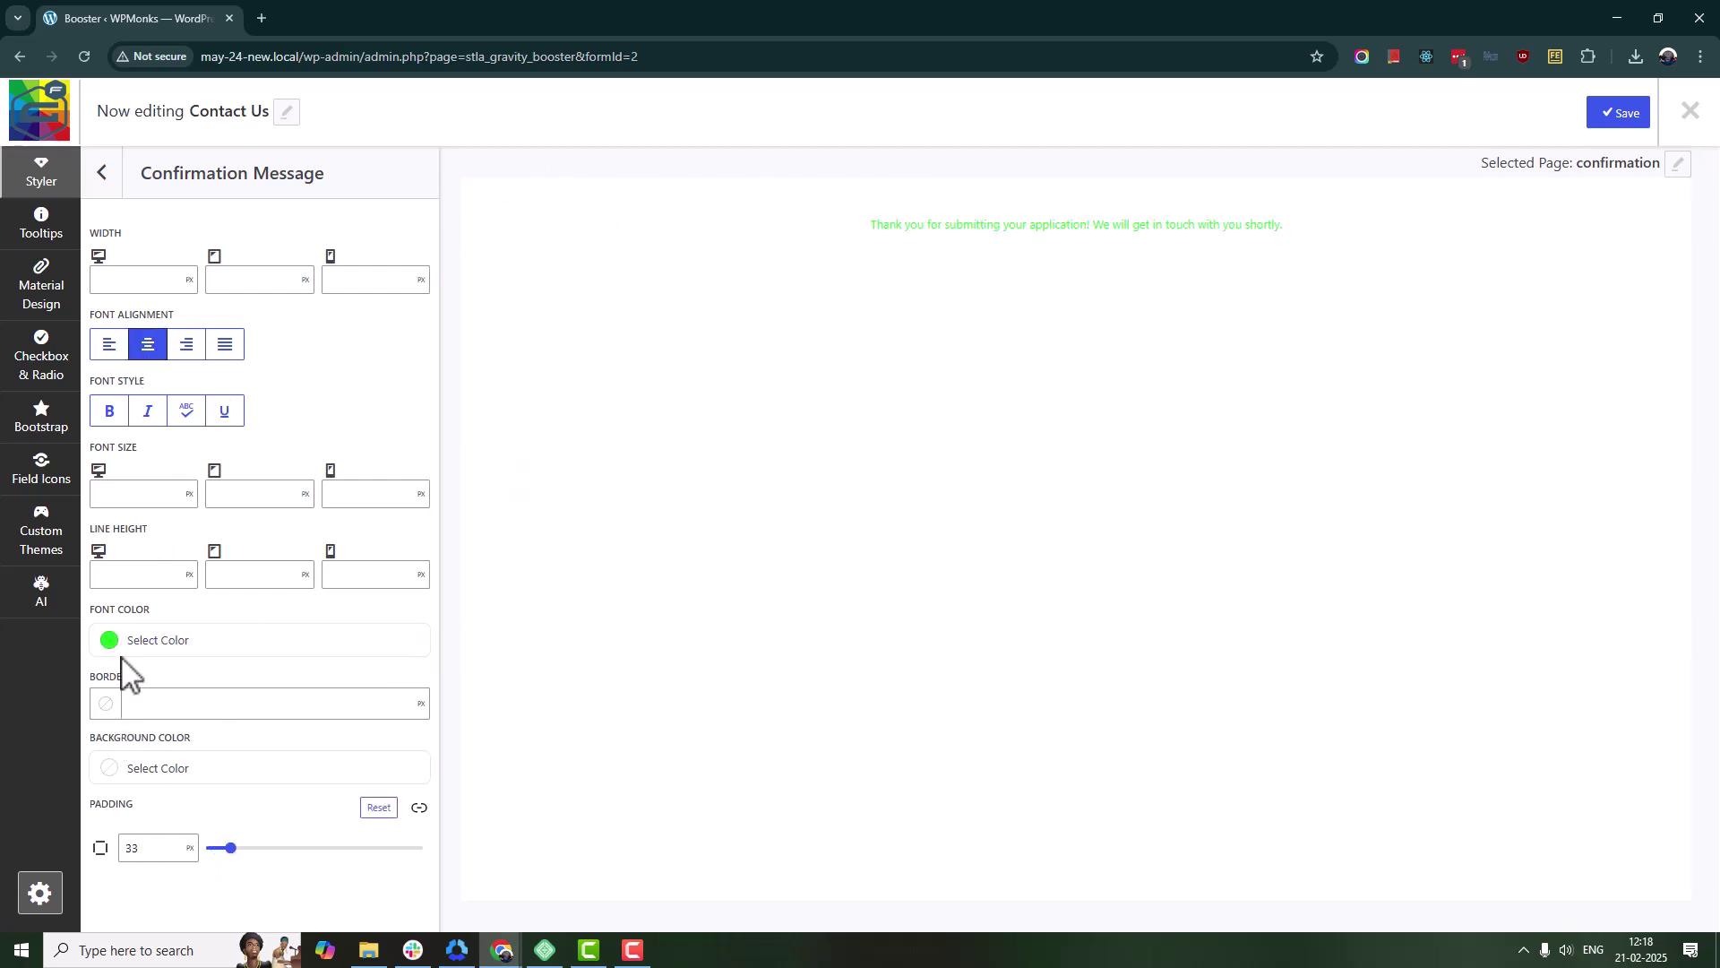
click(127, 766)
click(452, 450)
click(909, 507)
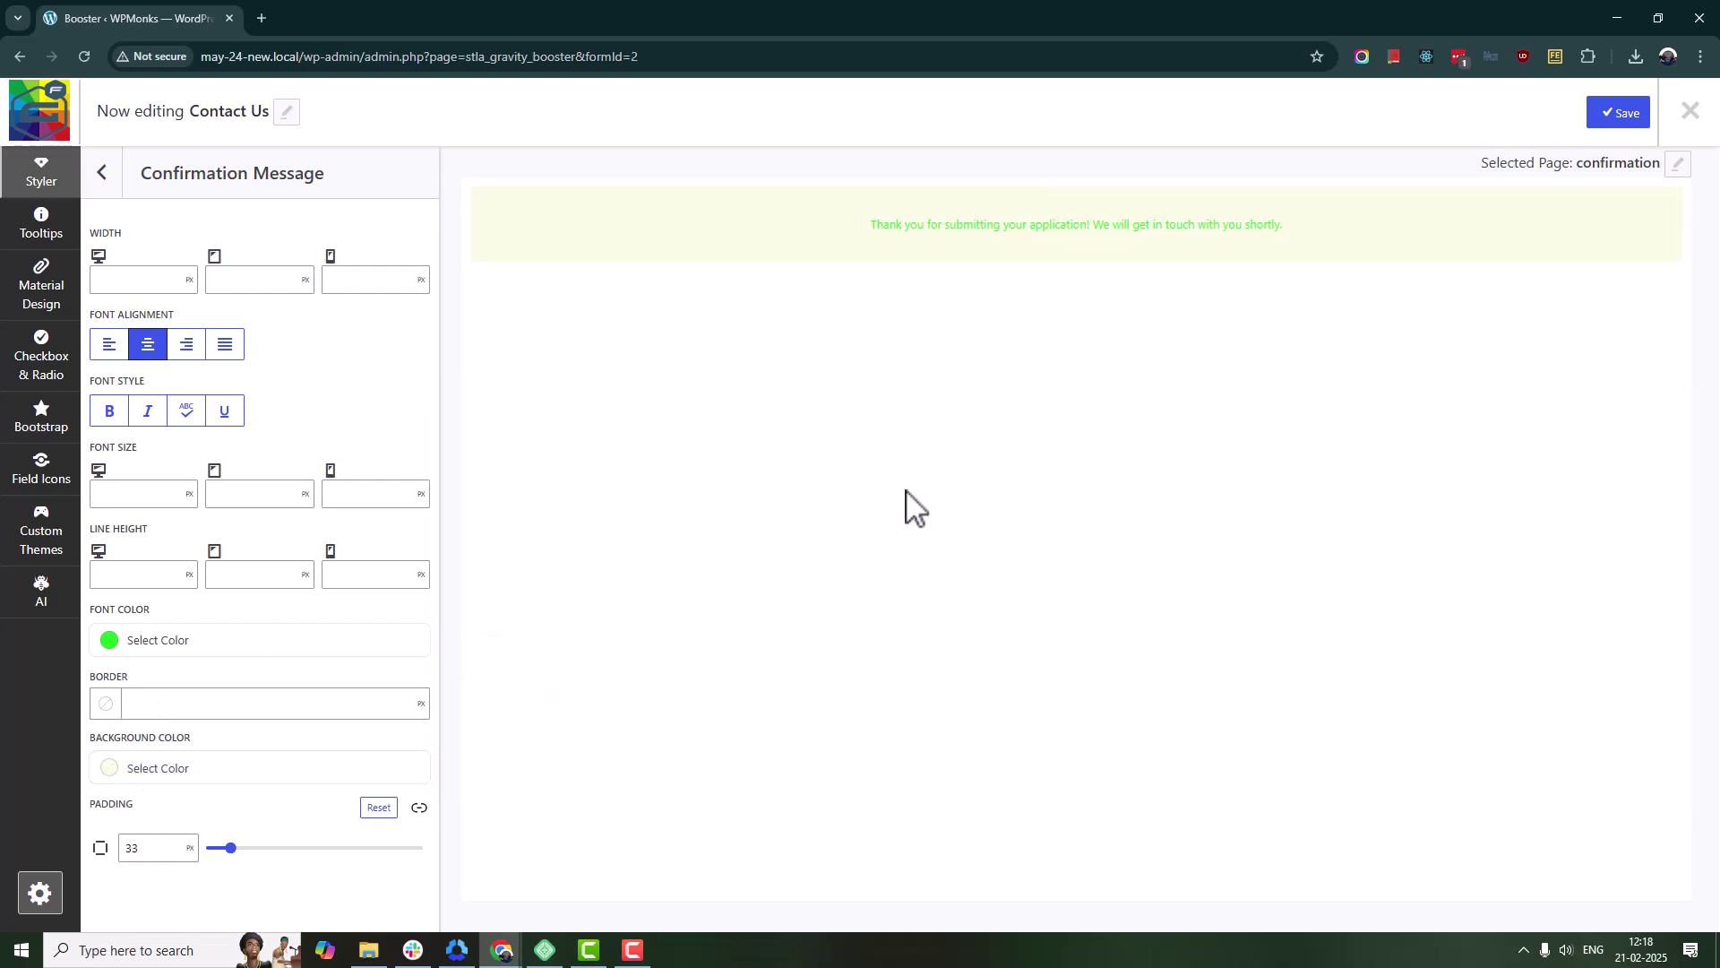
Add a 2 px dotted border around the confirmation message.
click(184, 703)
text(2)
click(104, 703)
click(179, 607)
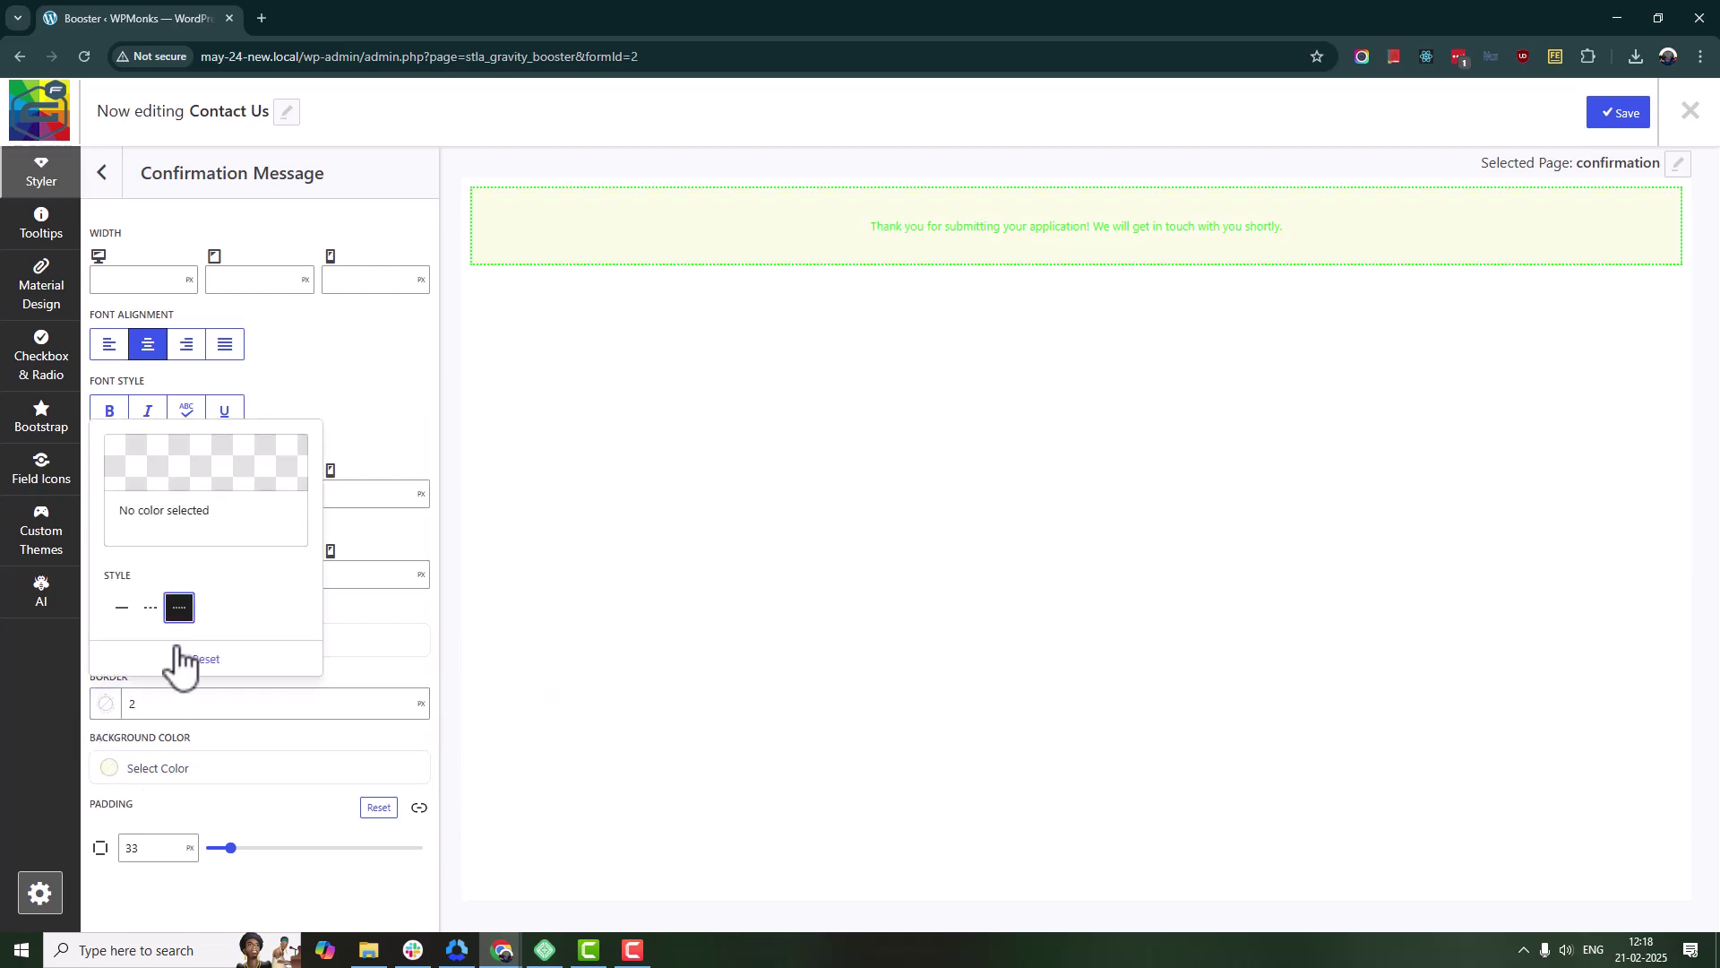
click(804, 694)
Set the message font size to 60 and line height to 2 em.
text(60)
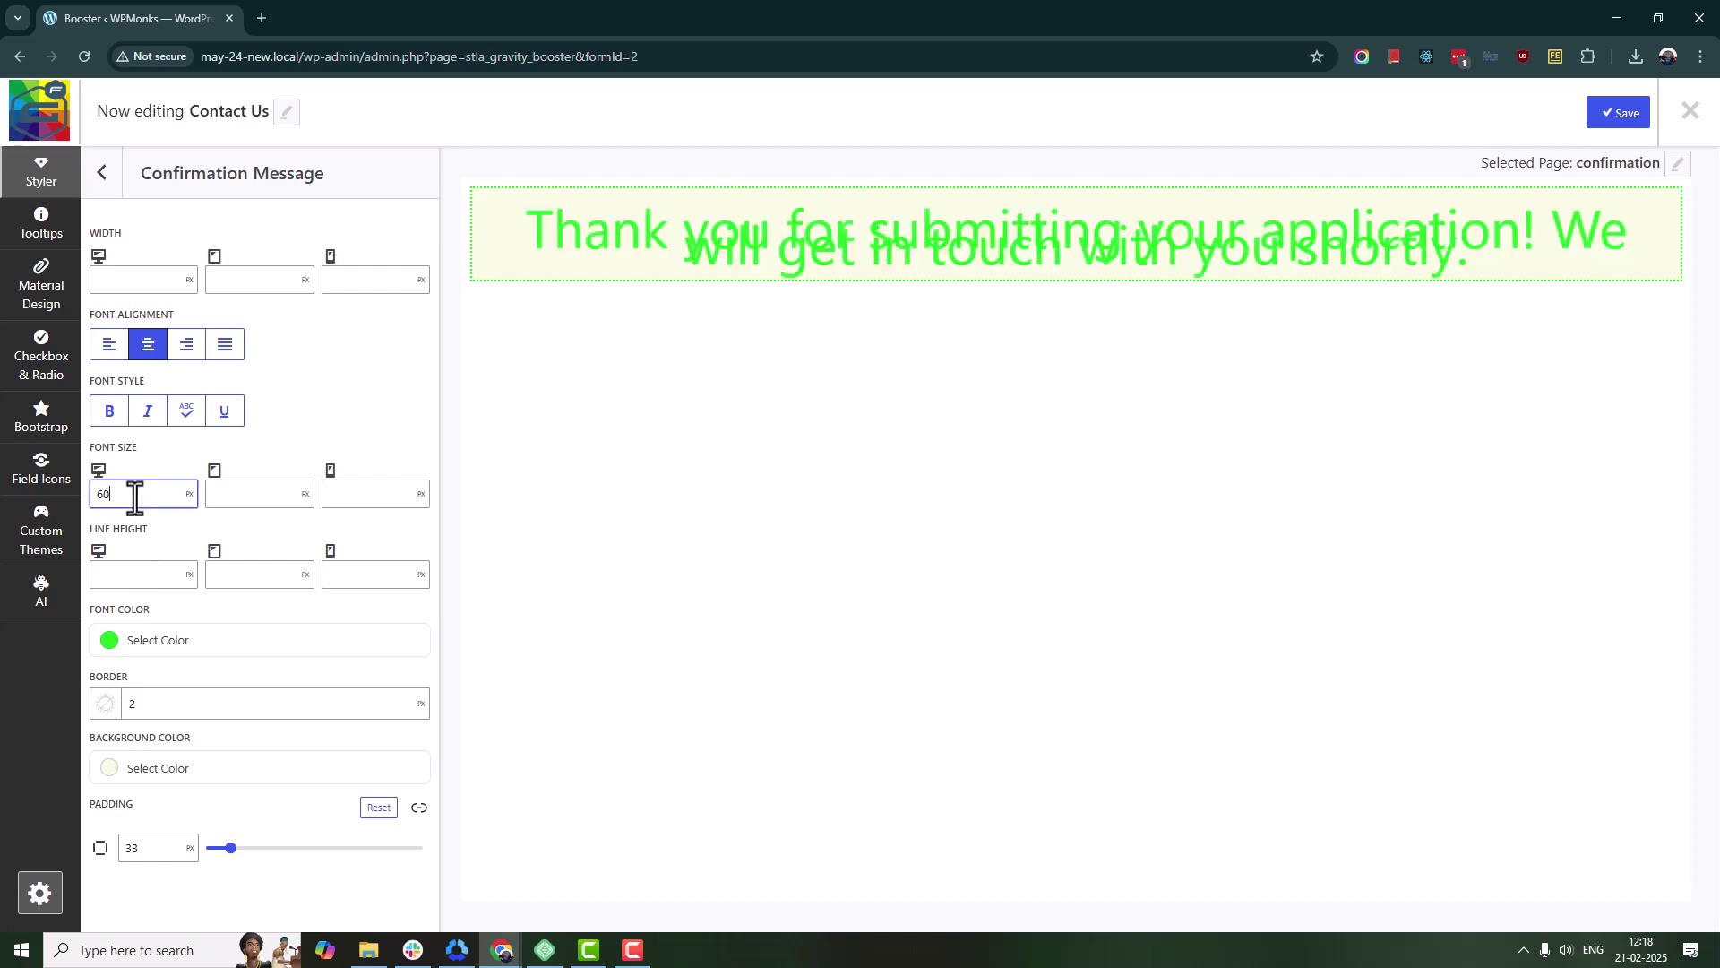
click(133, 576)
text(2)
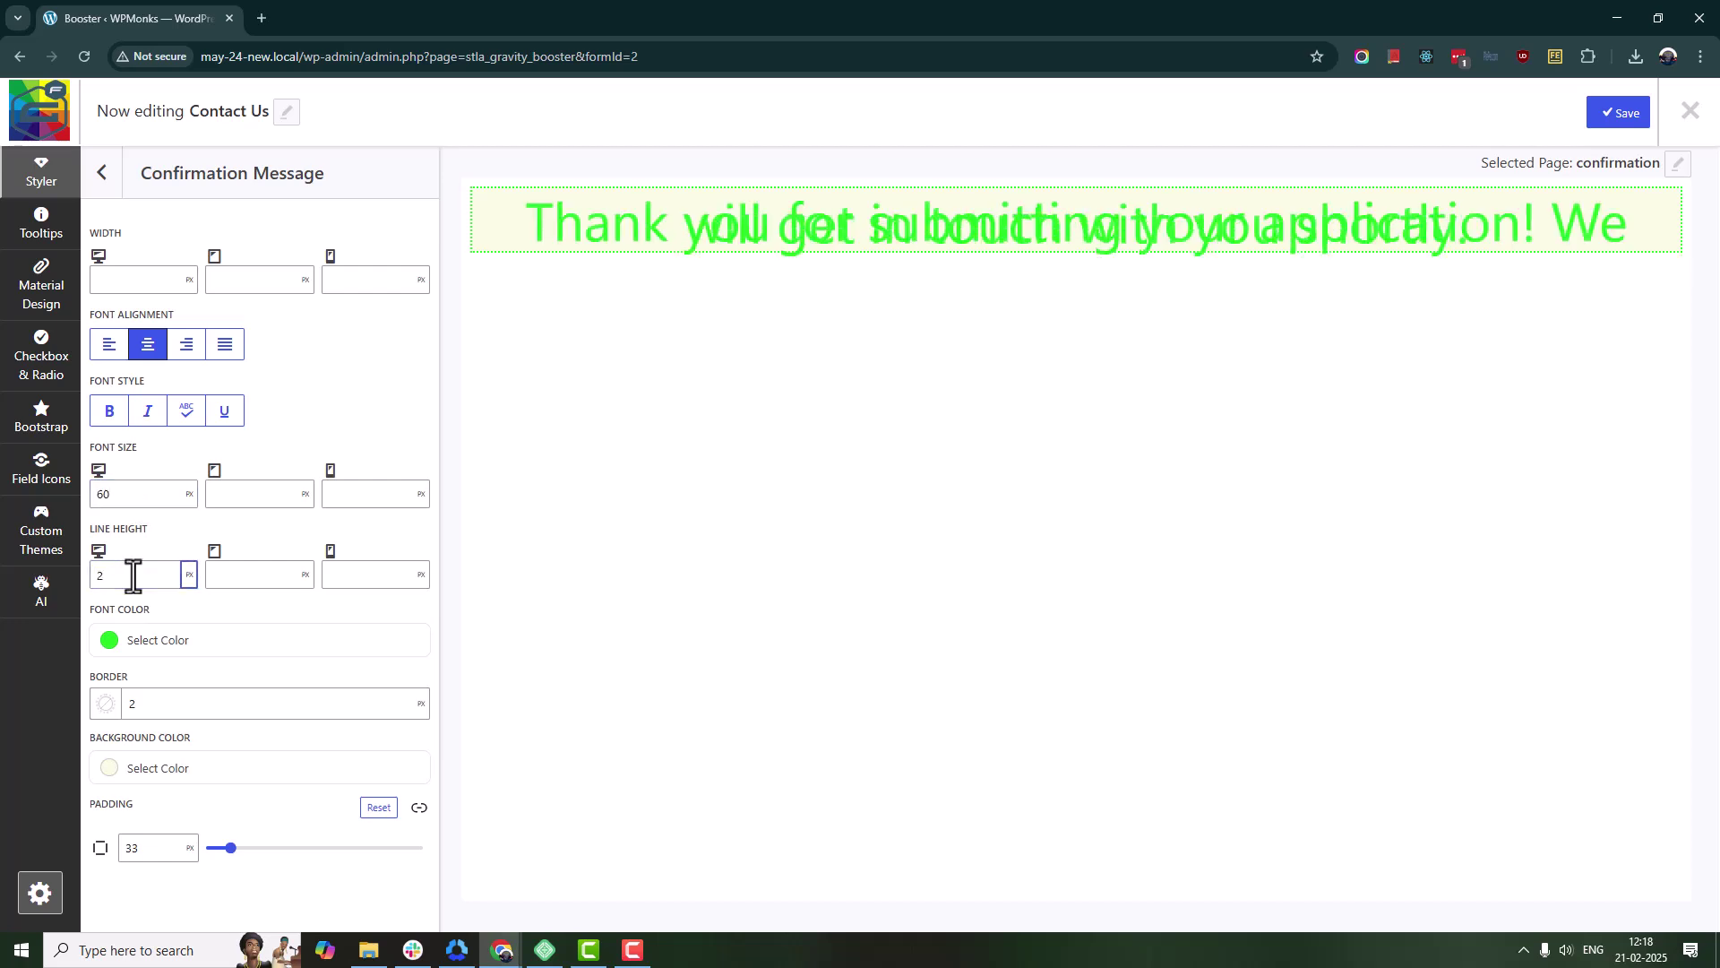
click(189, 575)
click(194, 642)
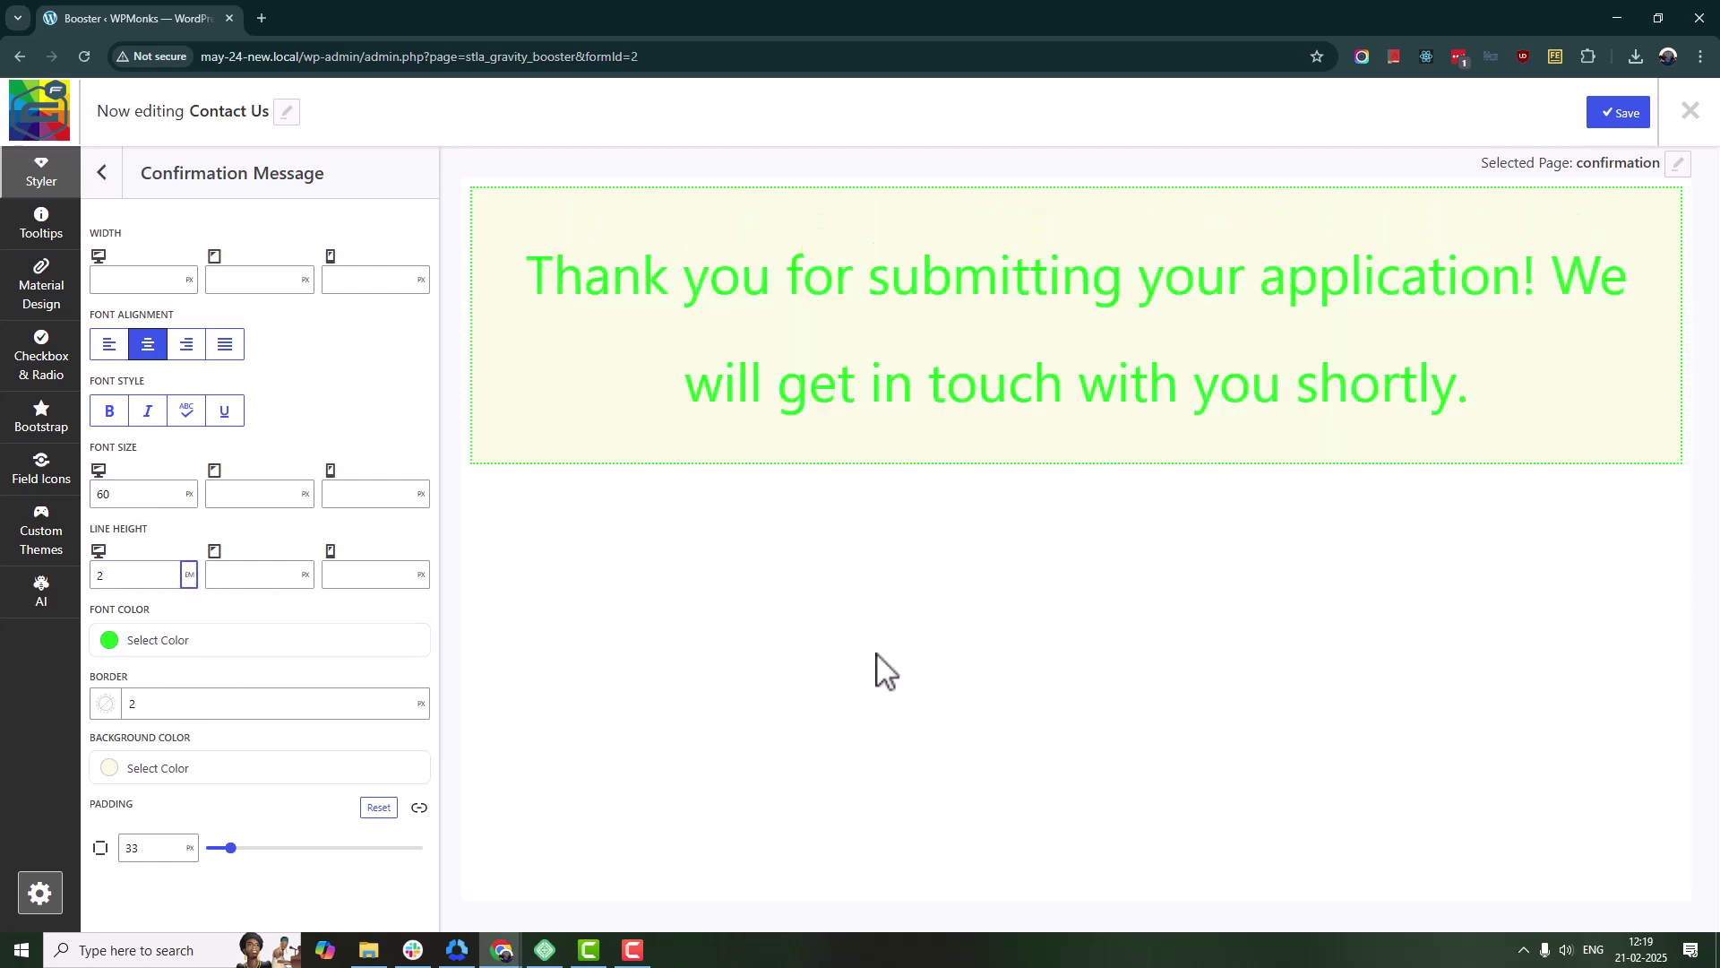
click(102, 172)
scroll(197, 699, down, 3)
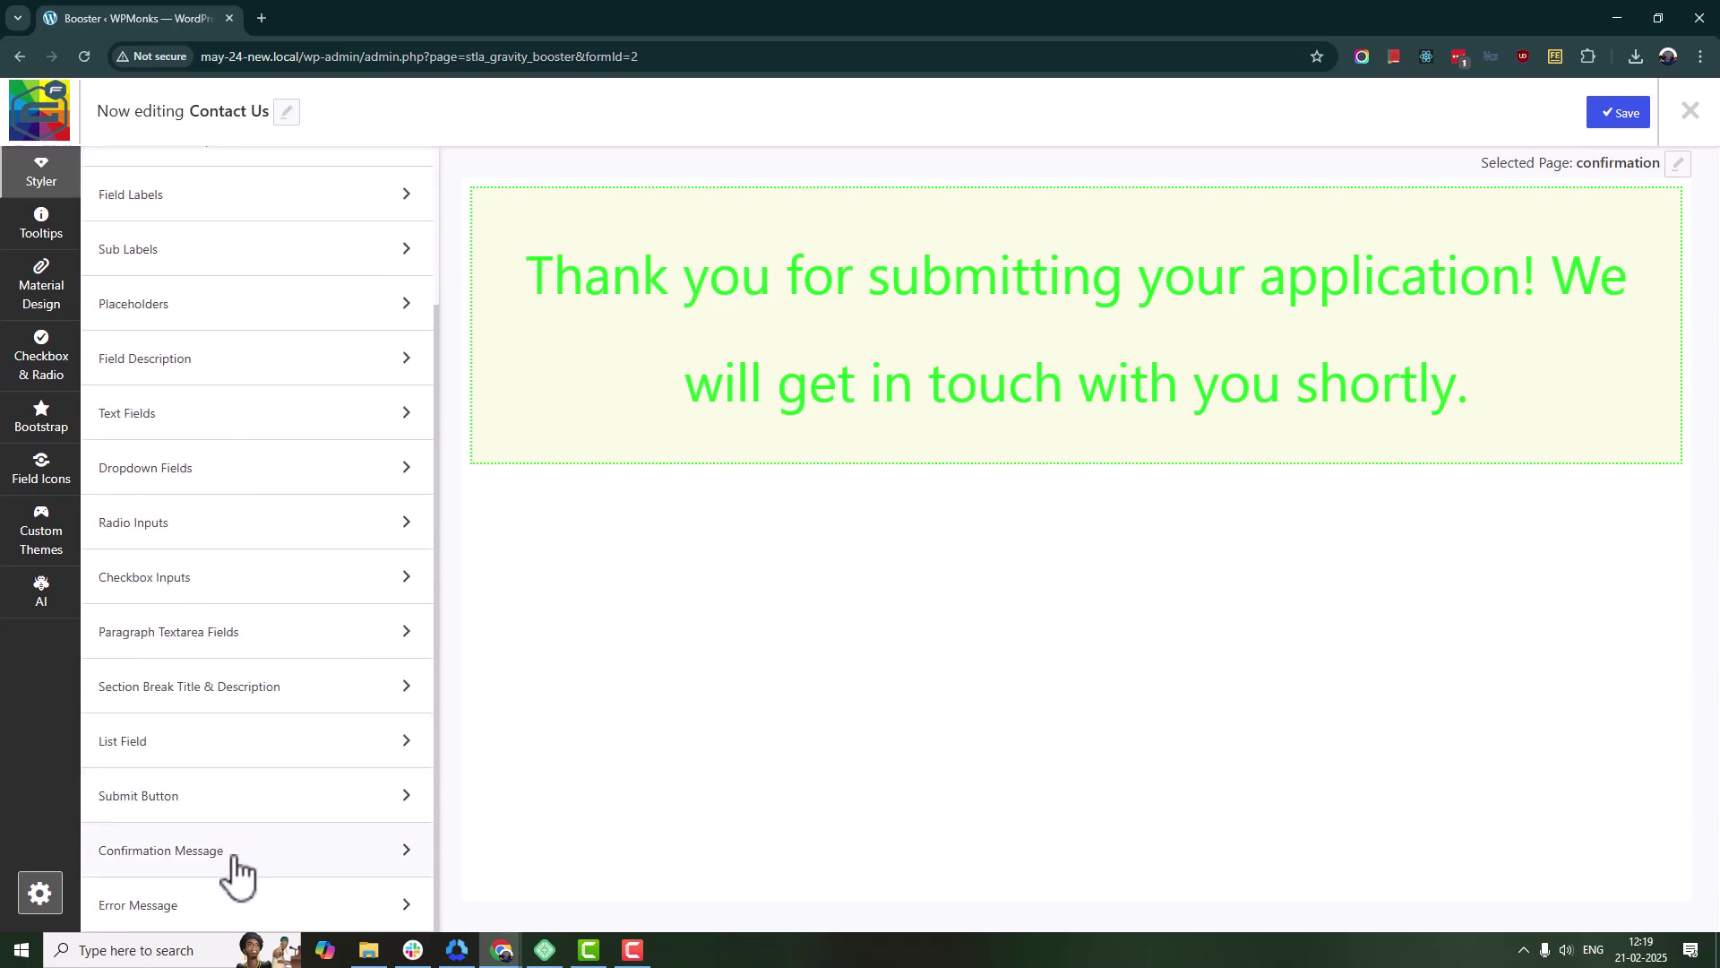
Preview the form's first page and make the submit button background black.
click(1678, 165)
click(1609, 224)
scroll(269, 588, down, 3)
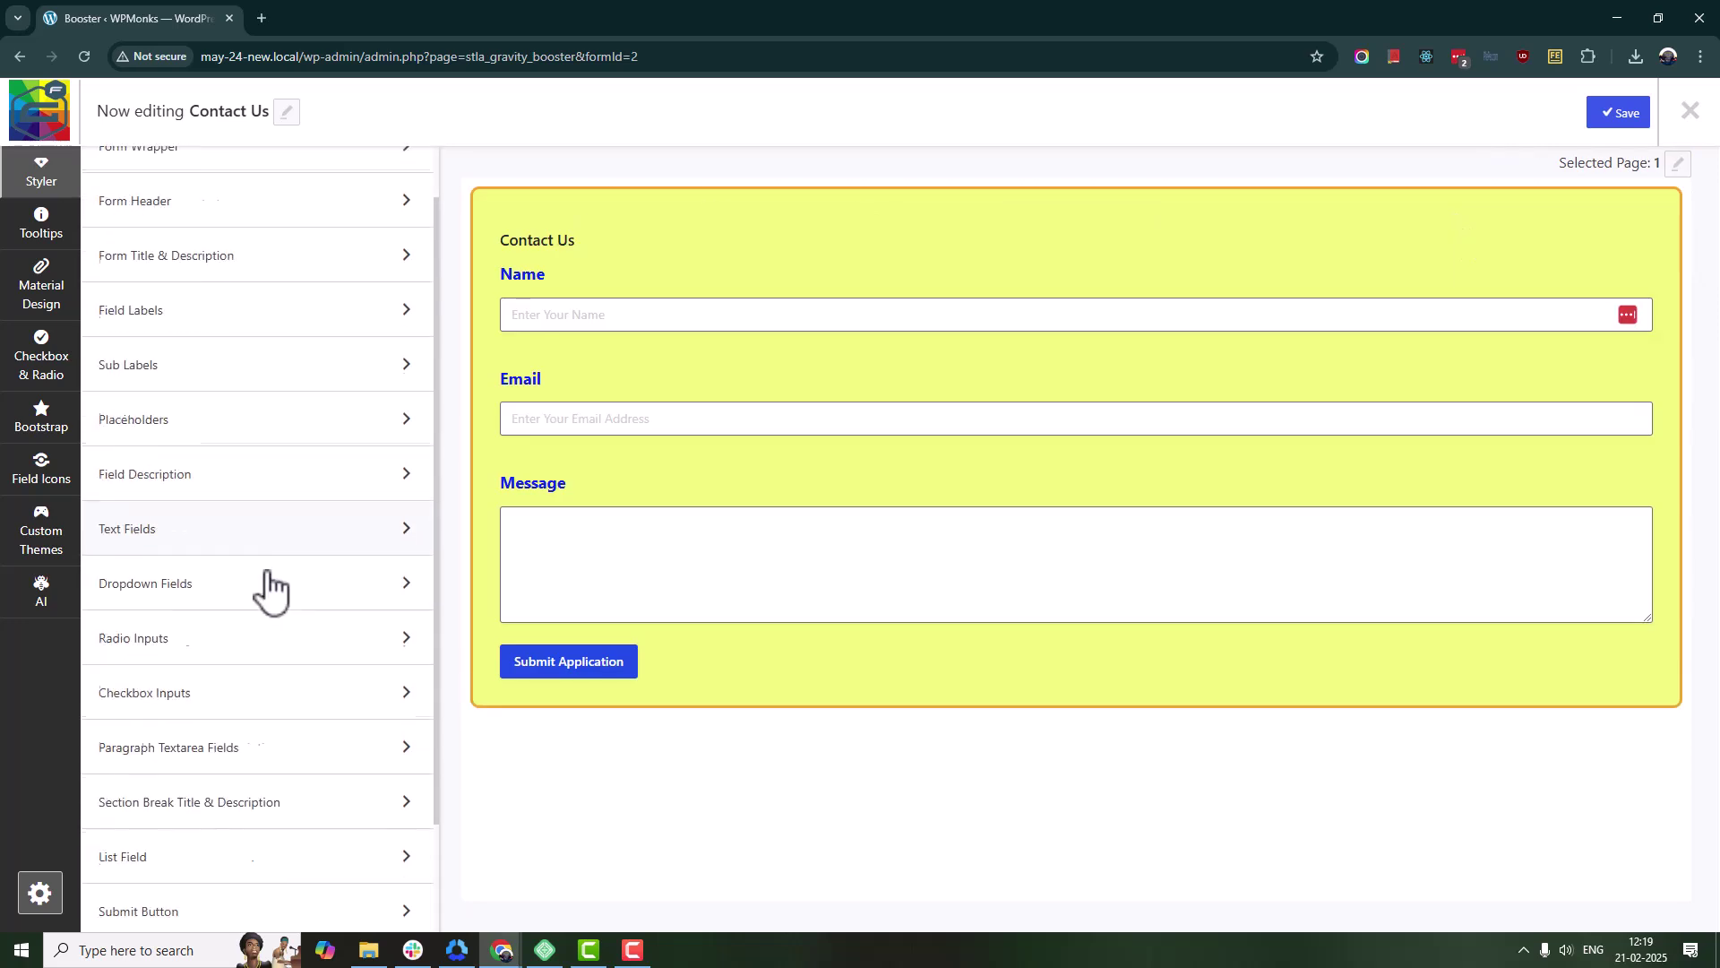
click(569, 681)
click(224, 331)
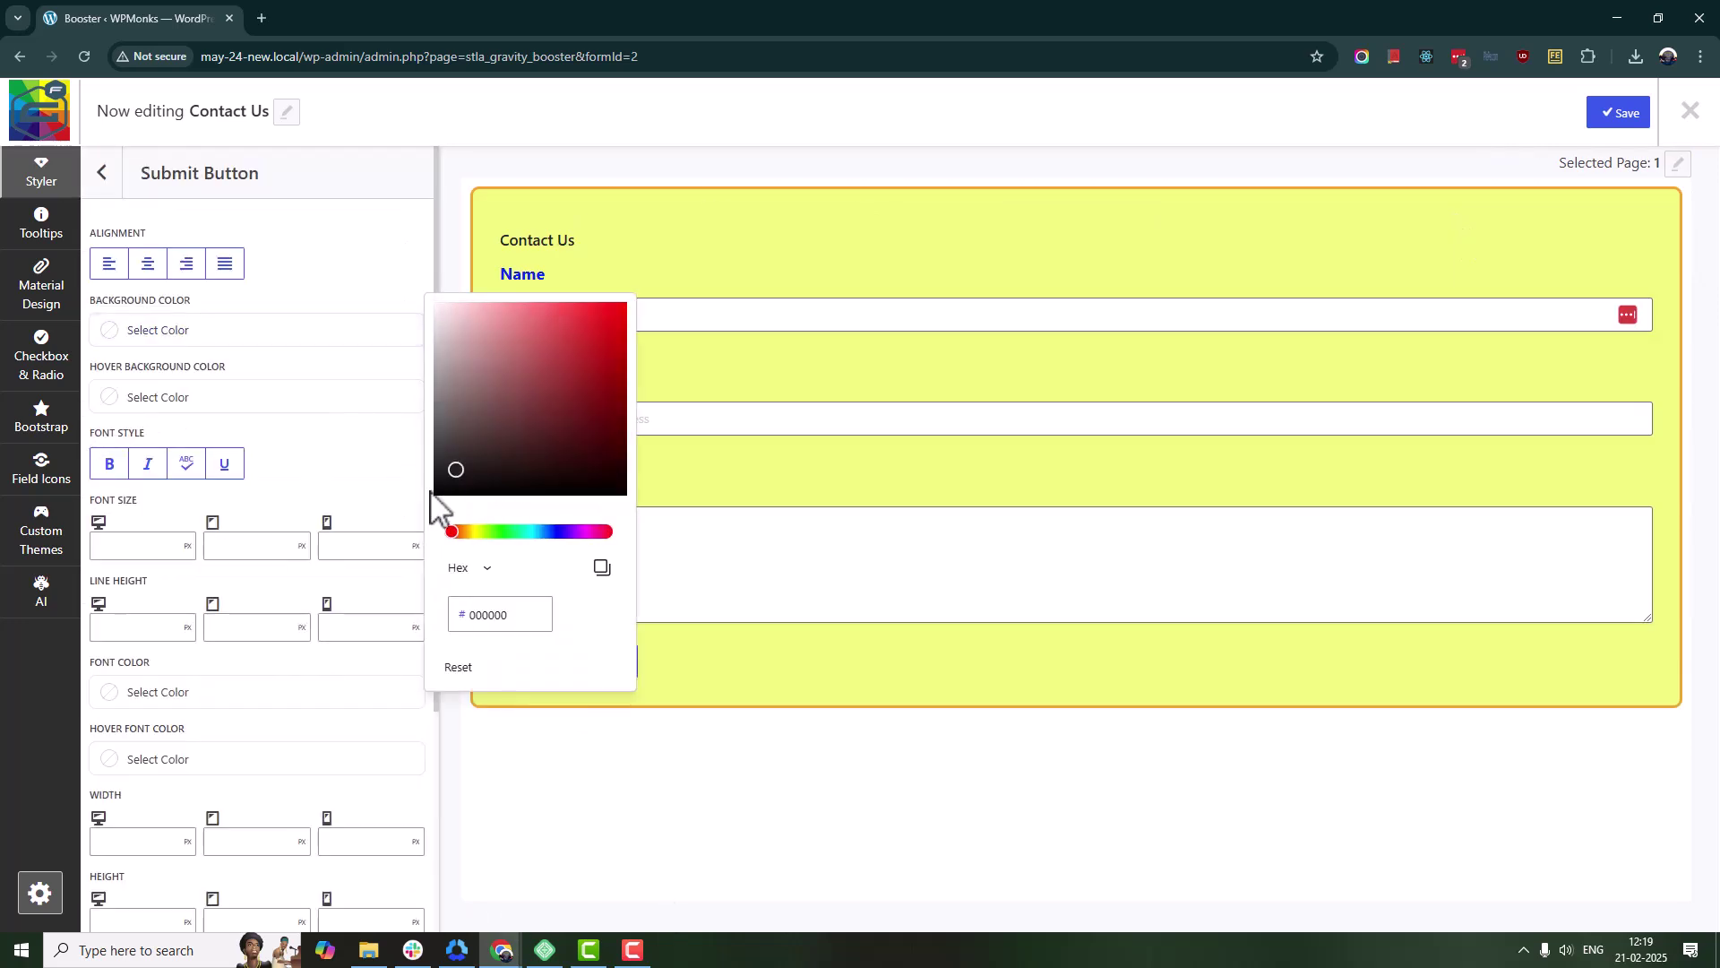
click(436, 491)
click(518, 856)
Give the submit button a bright green hover background and centre it.
click(160, 403)
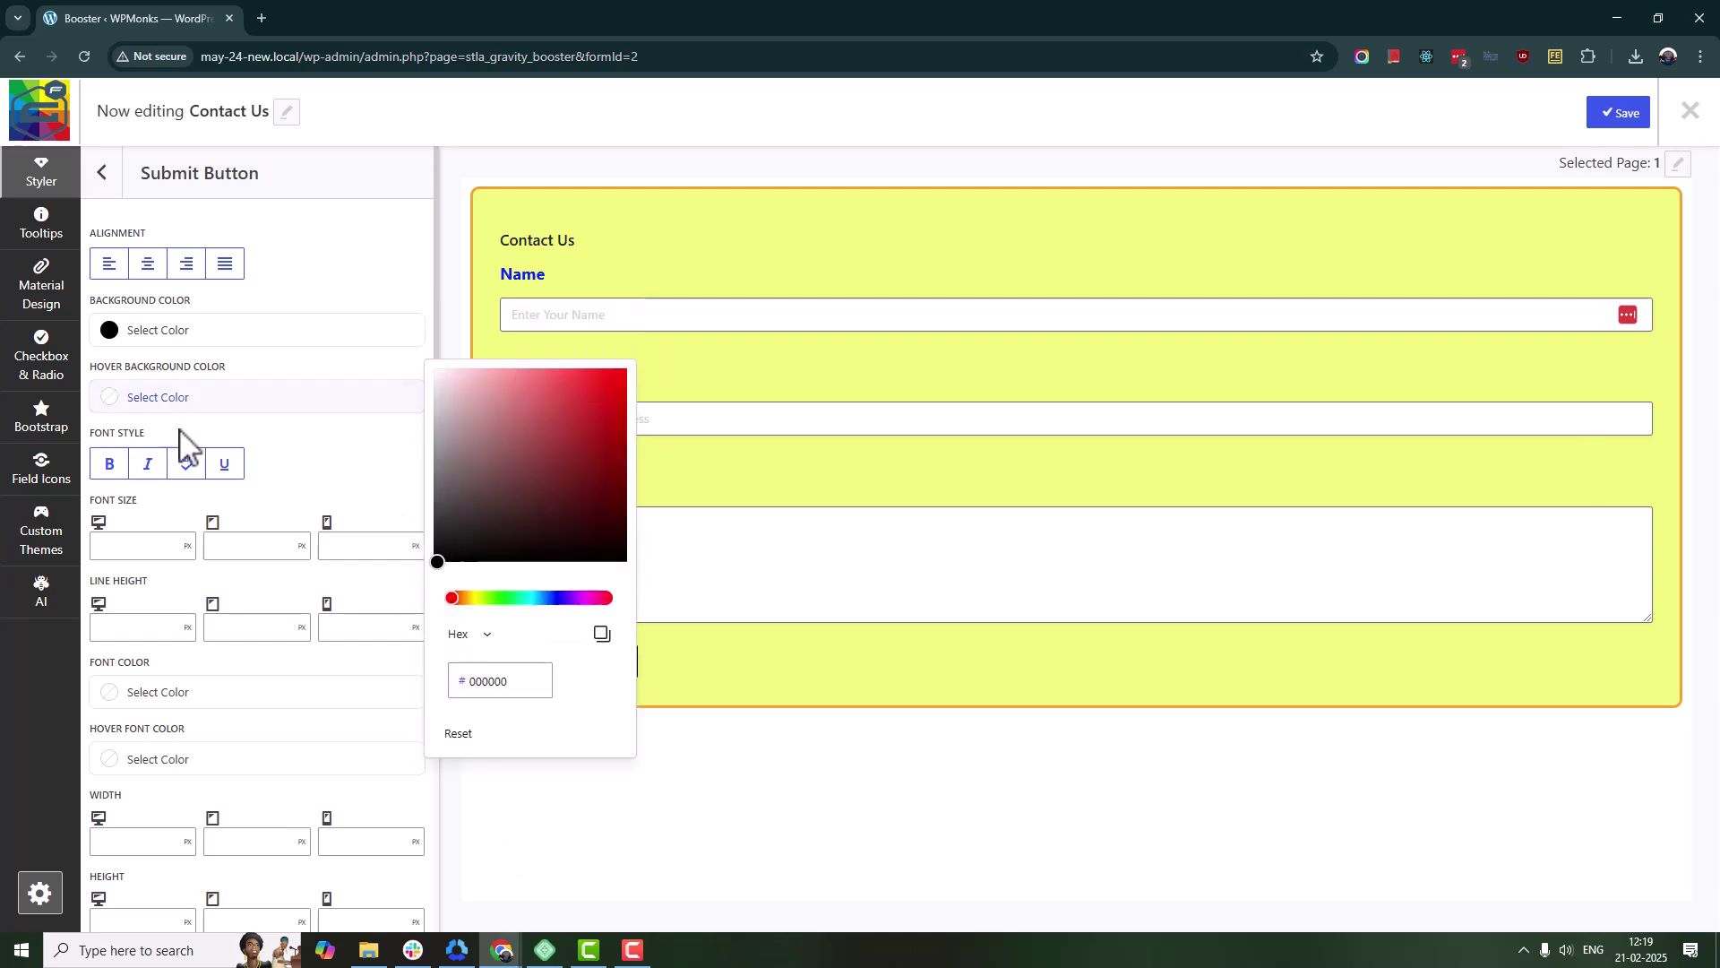
click(499, 597)
click(583, 384)
click(647, 842)
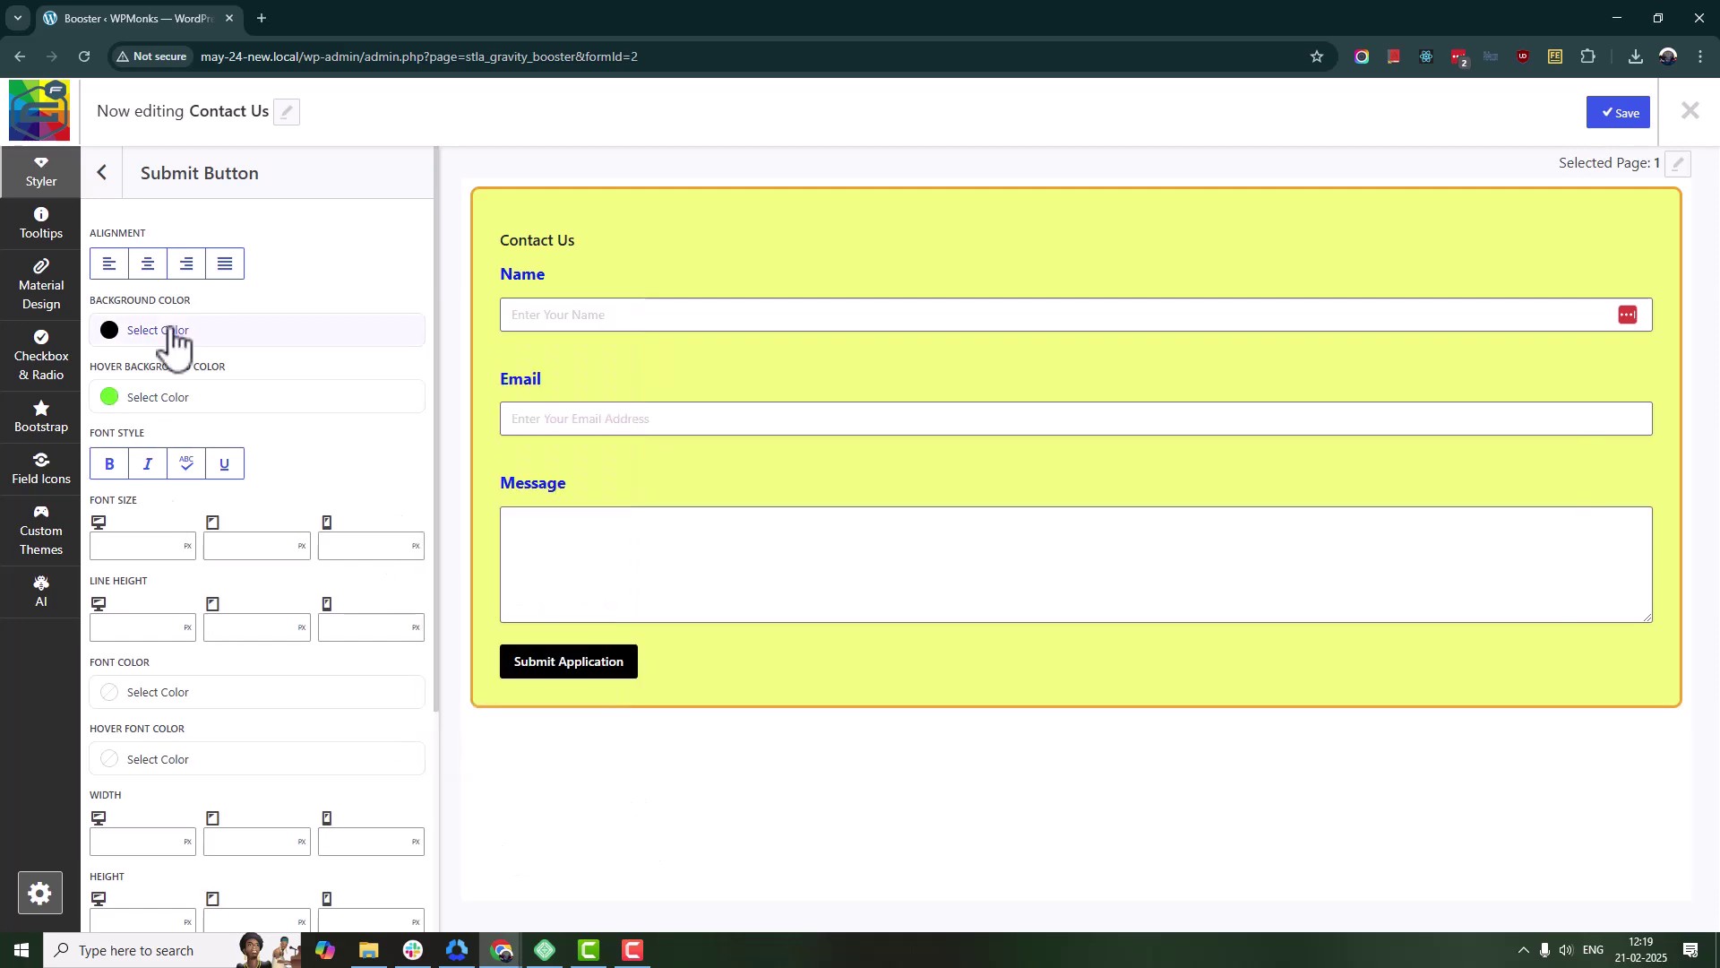
click(148, 263)
scroll(342, 496, down, 1)
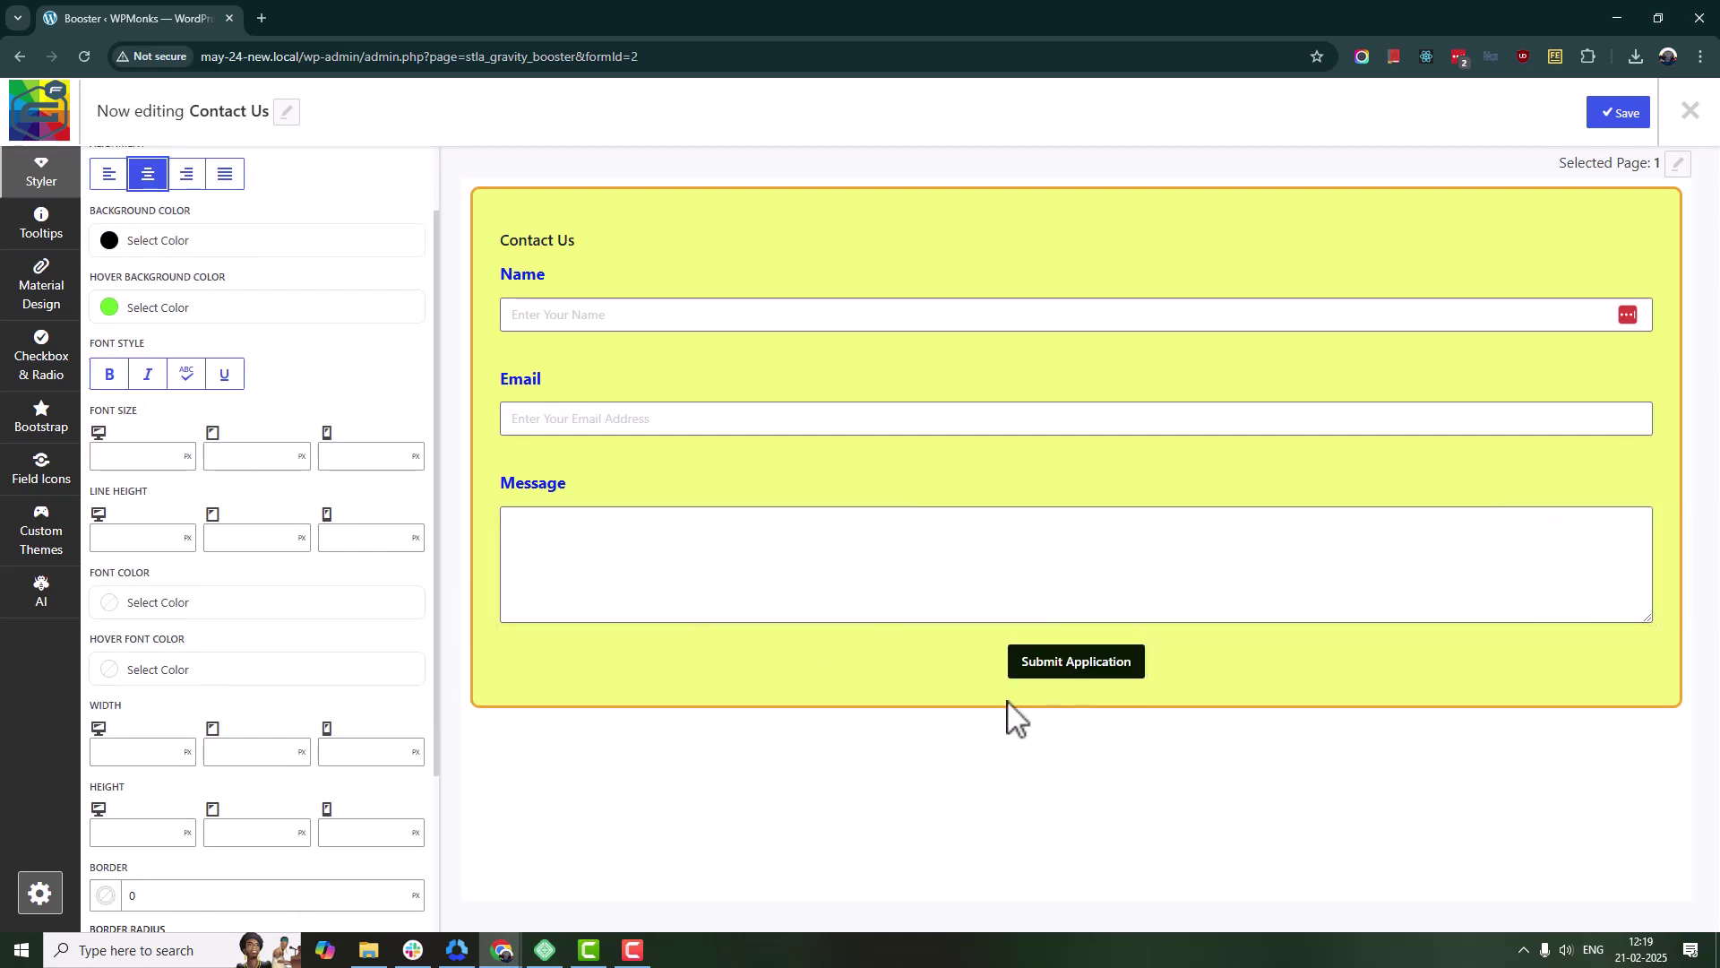
Set black hover text, font size 18 and padding 19 on the submit button.
click(223, 603)
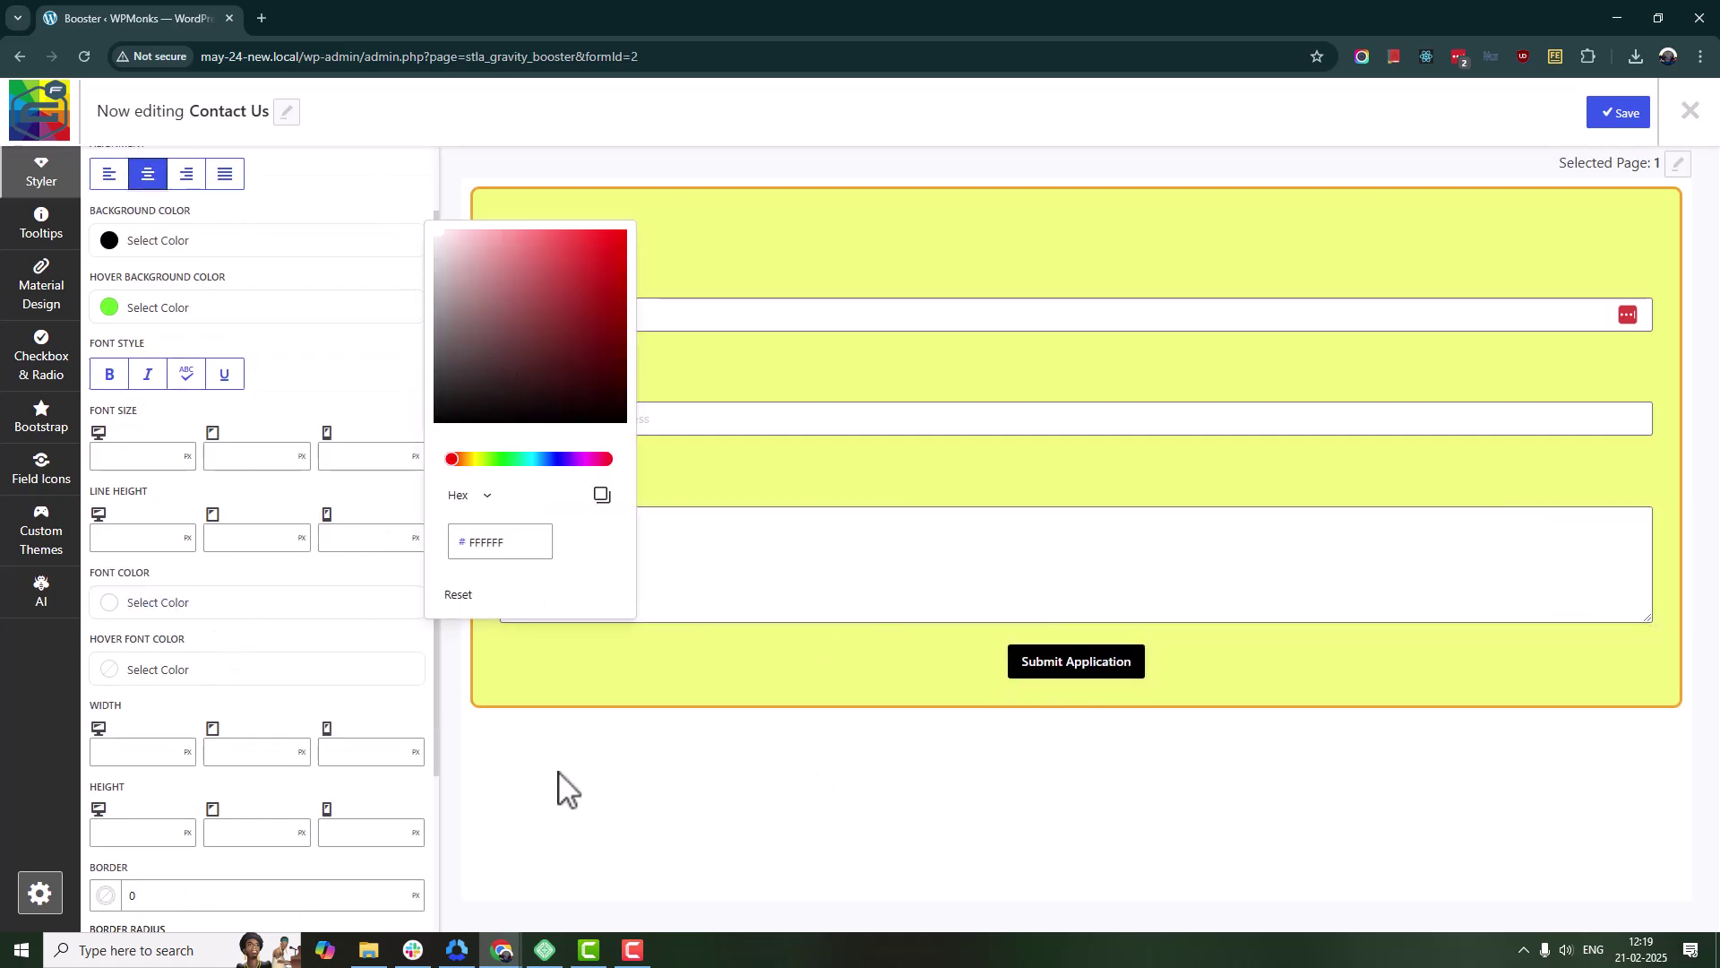
click(190, 672)
click(368, 566)
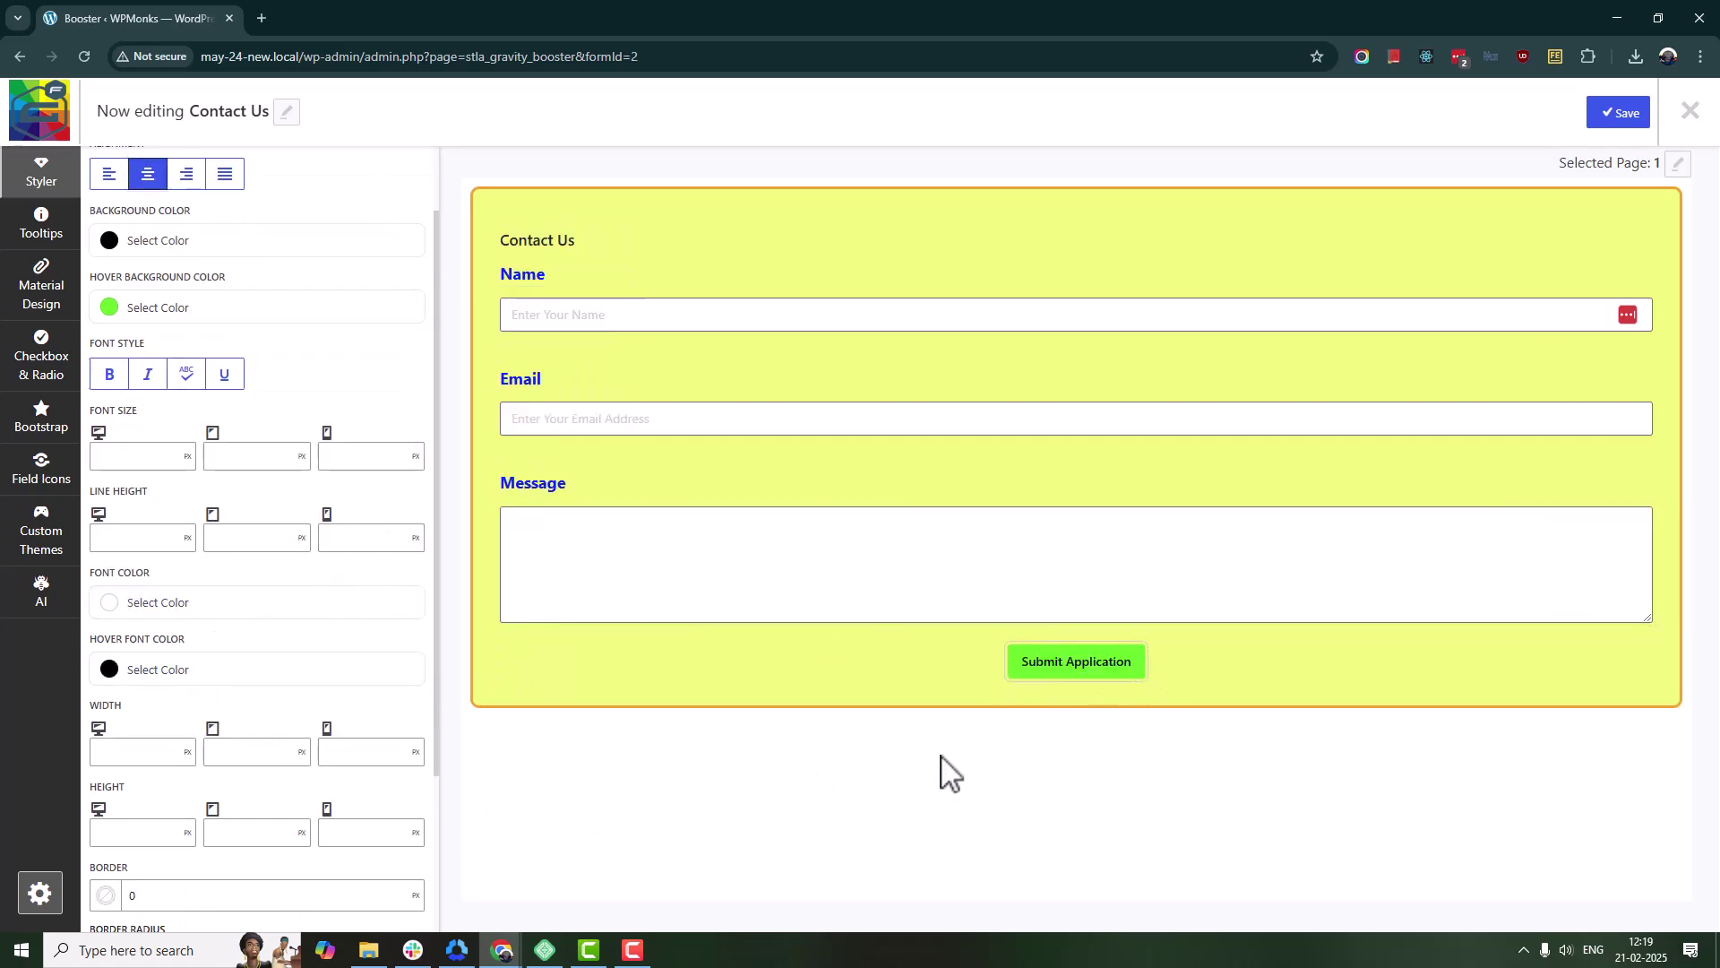
text(18)
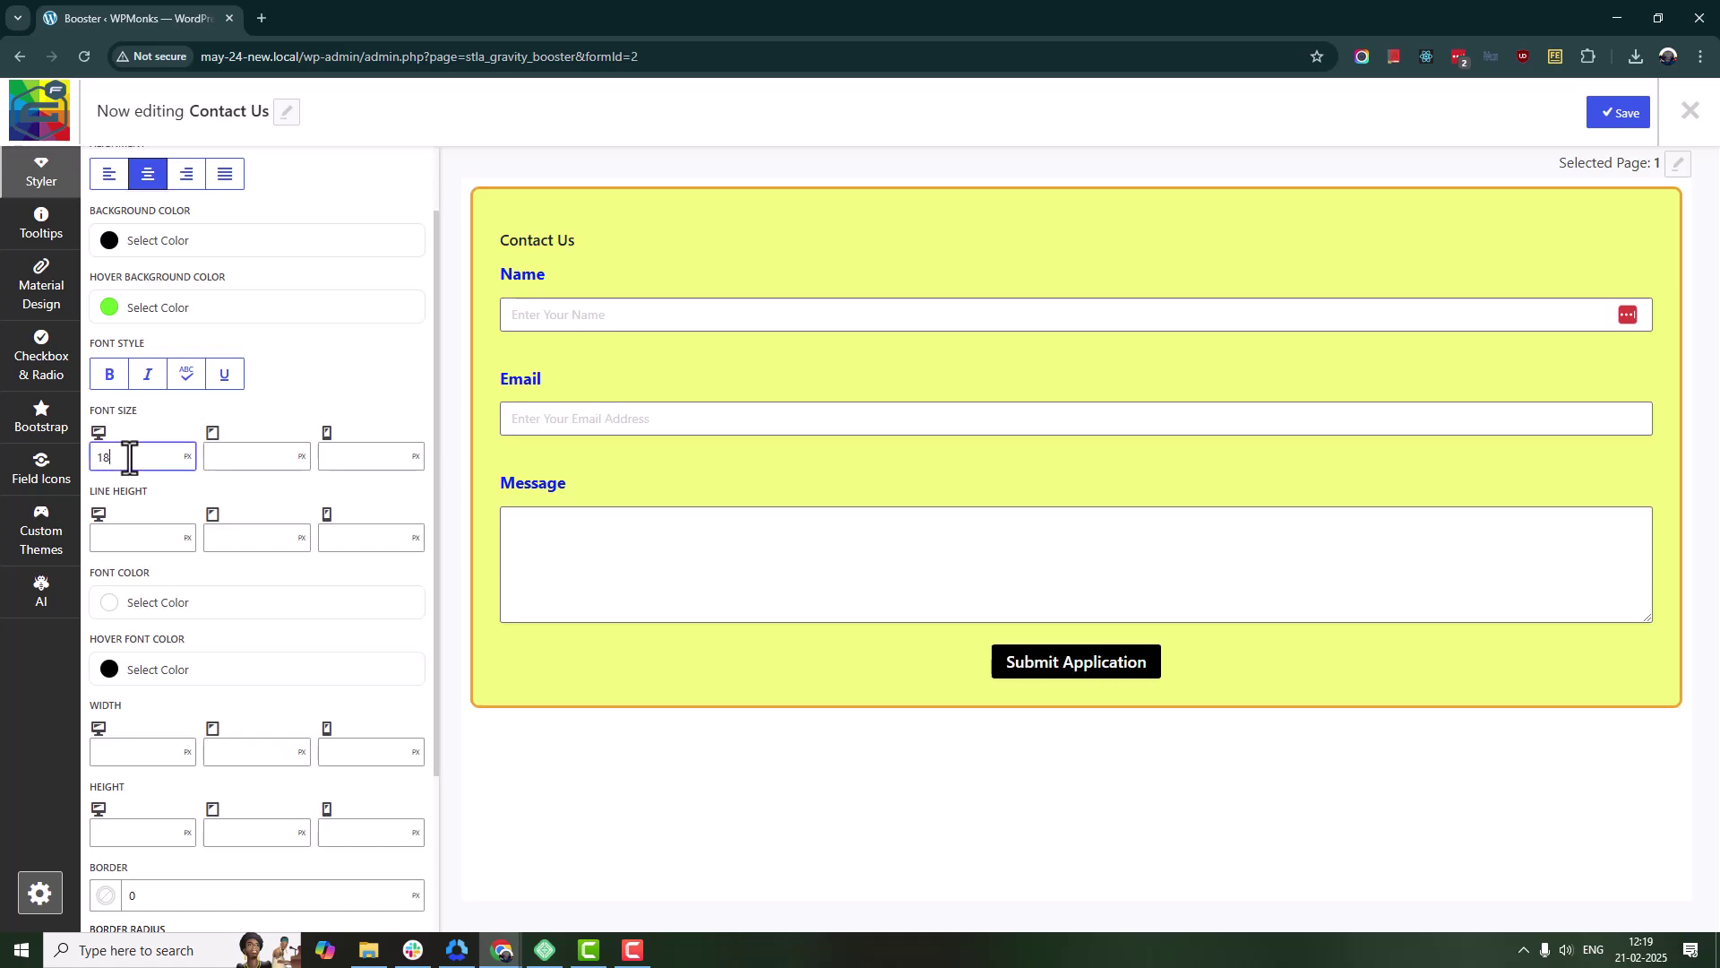
click(492, 801)
scroll(256, 765, down, 3)
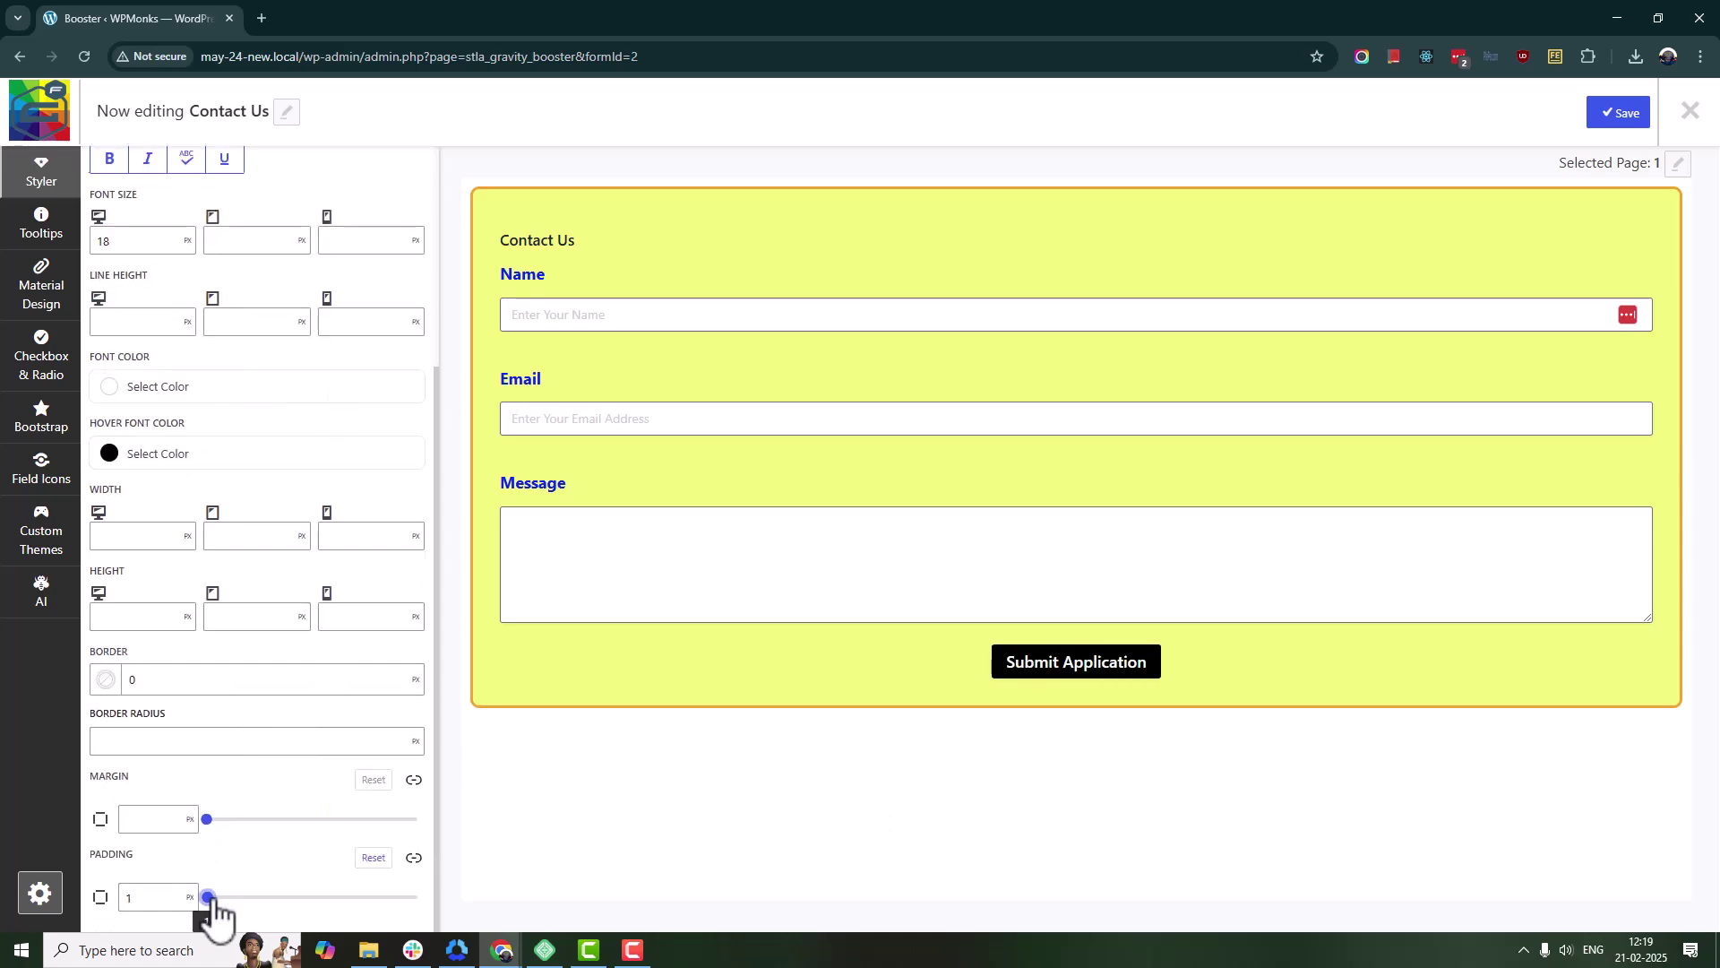
drag(211, 900, 220, 900)
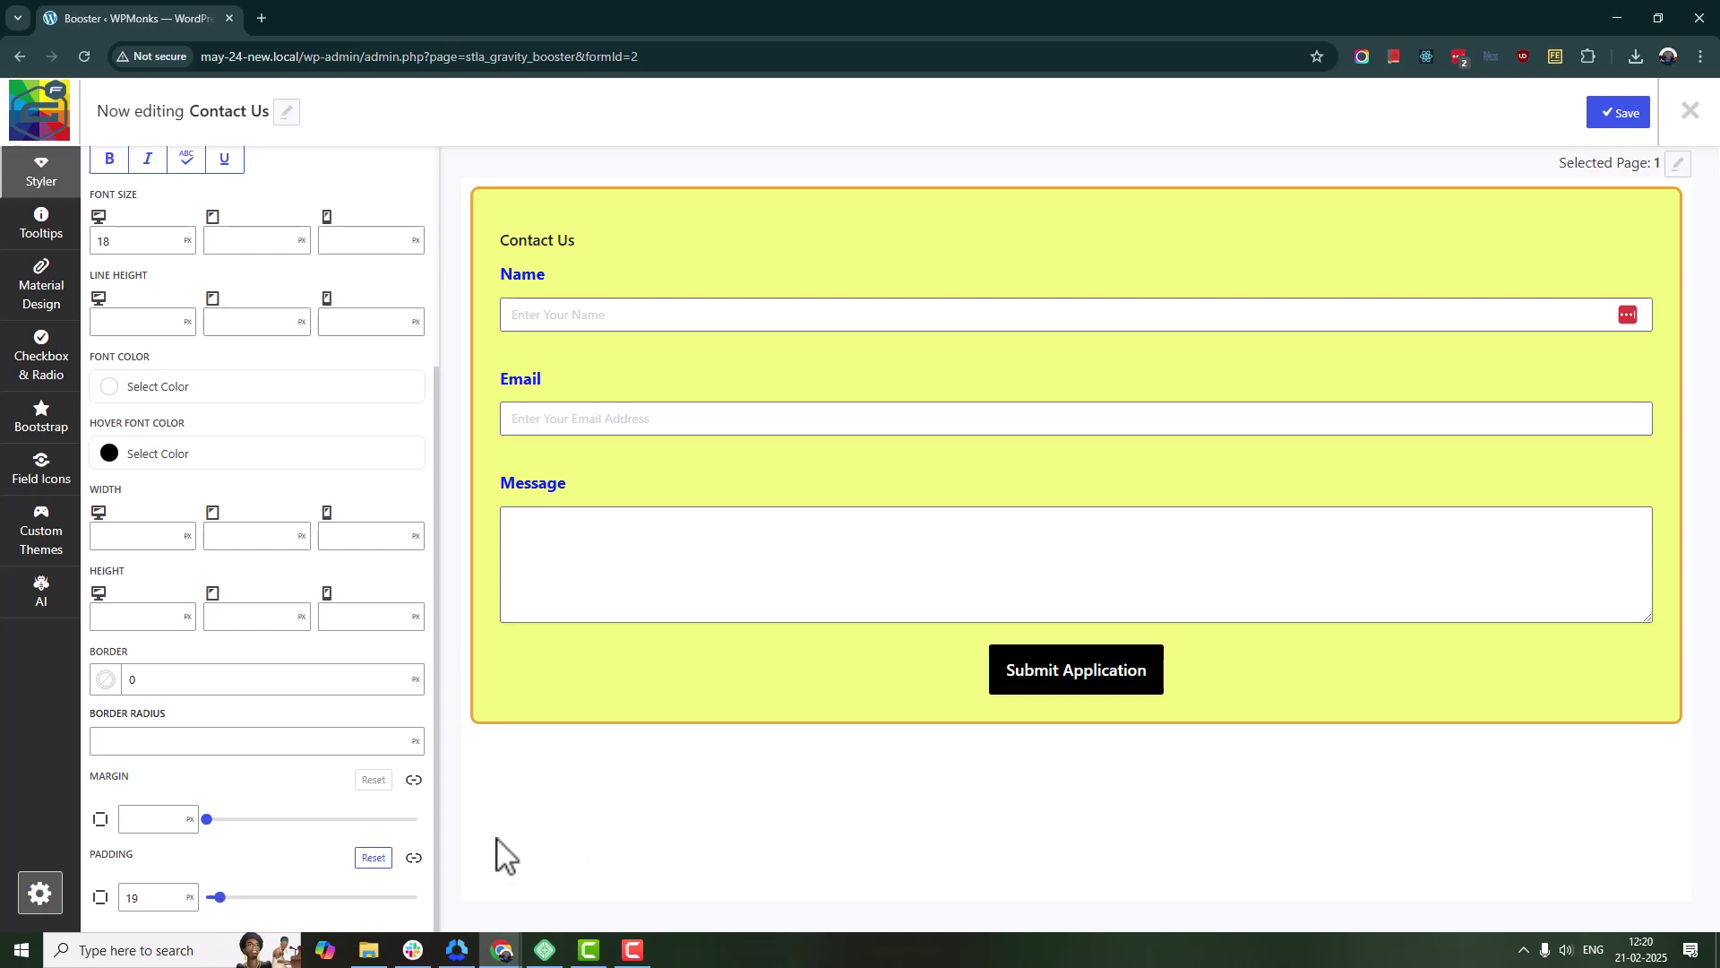
scroll(173, 653, up, 4)
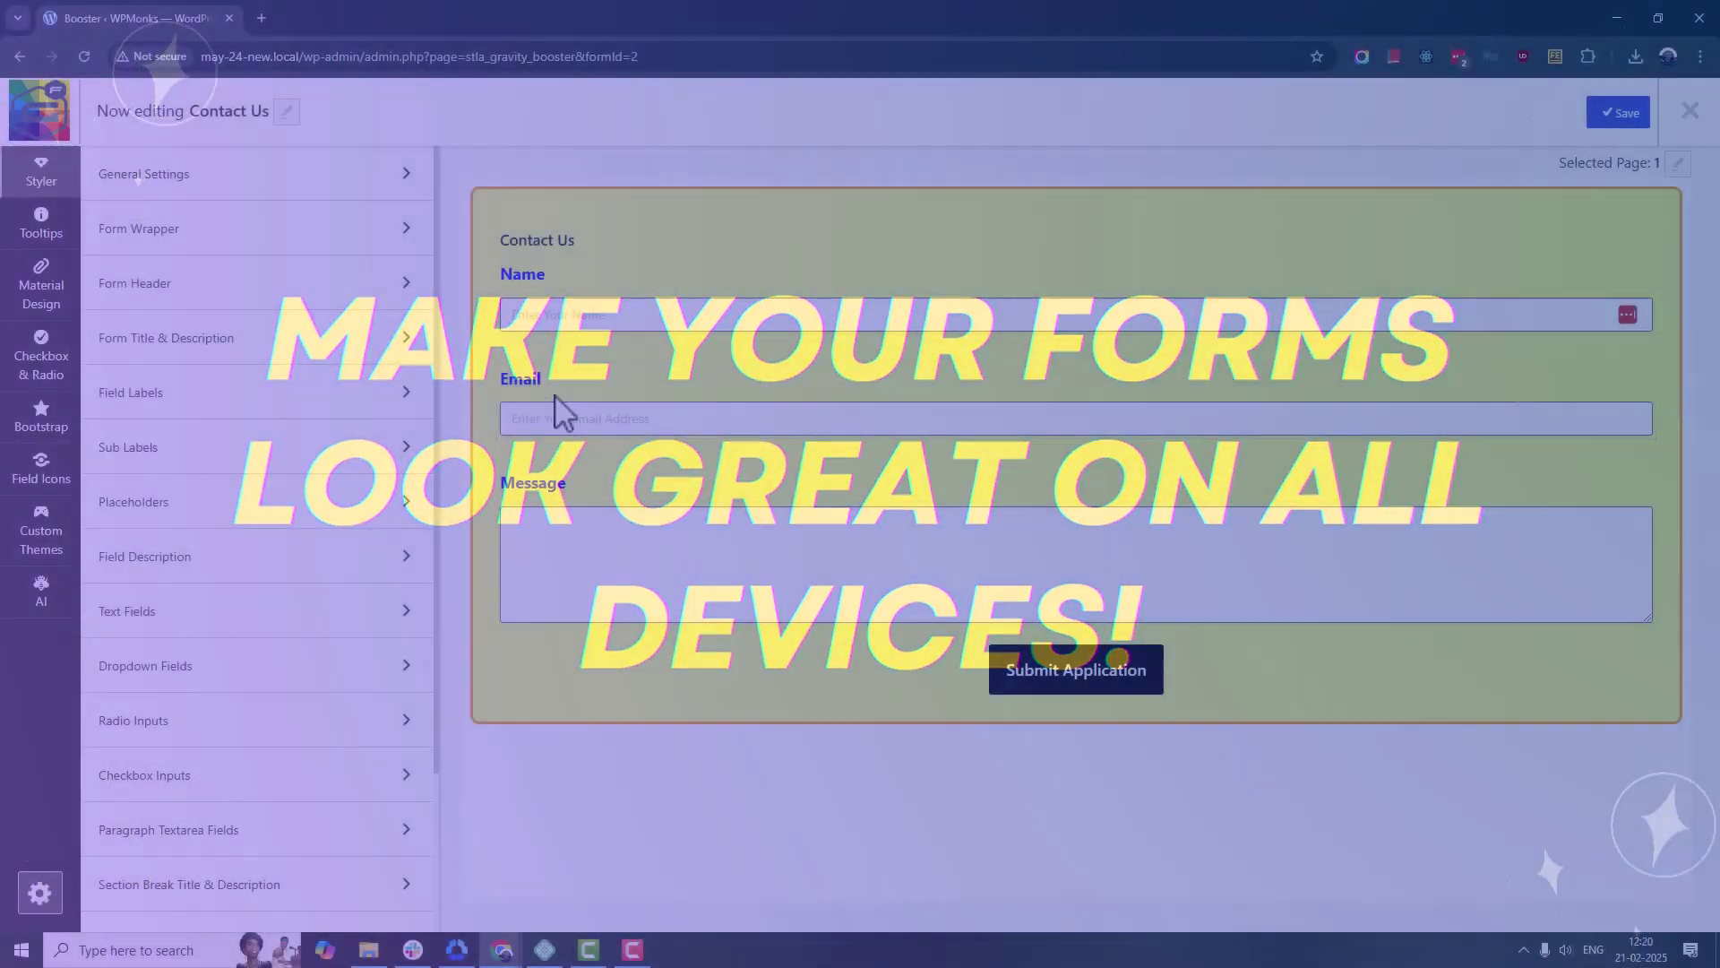
Set label font sizes 18/16/14 and line heights 1.6/1/1 em for desktop, tablet and mobile.
click(552, 387)
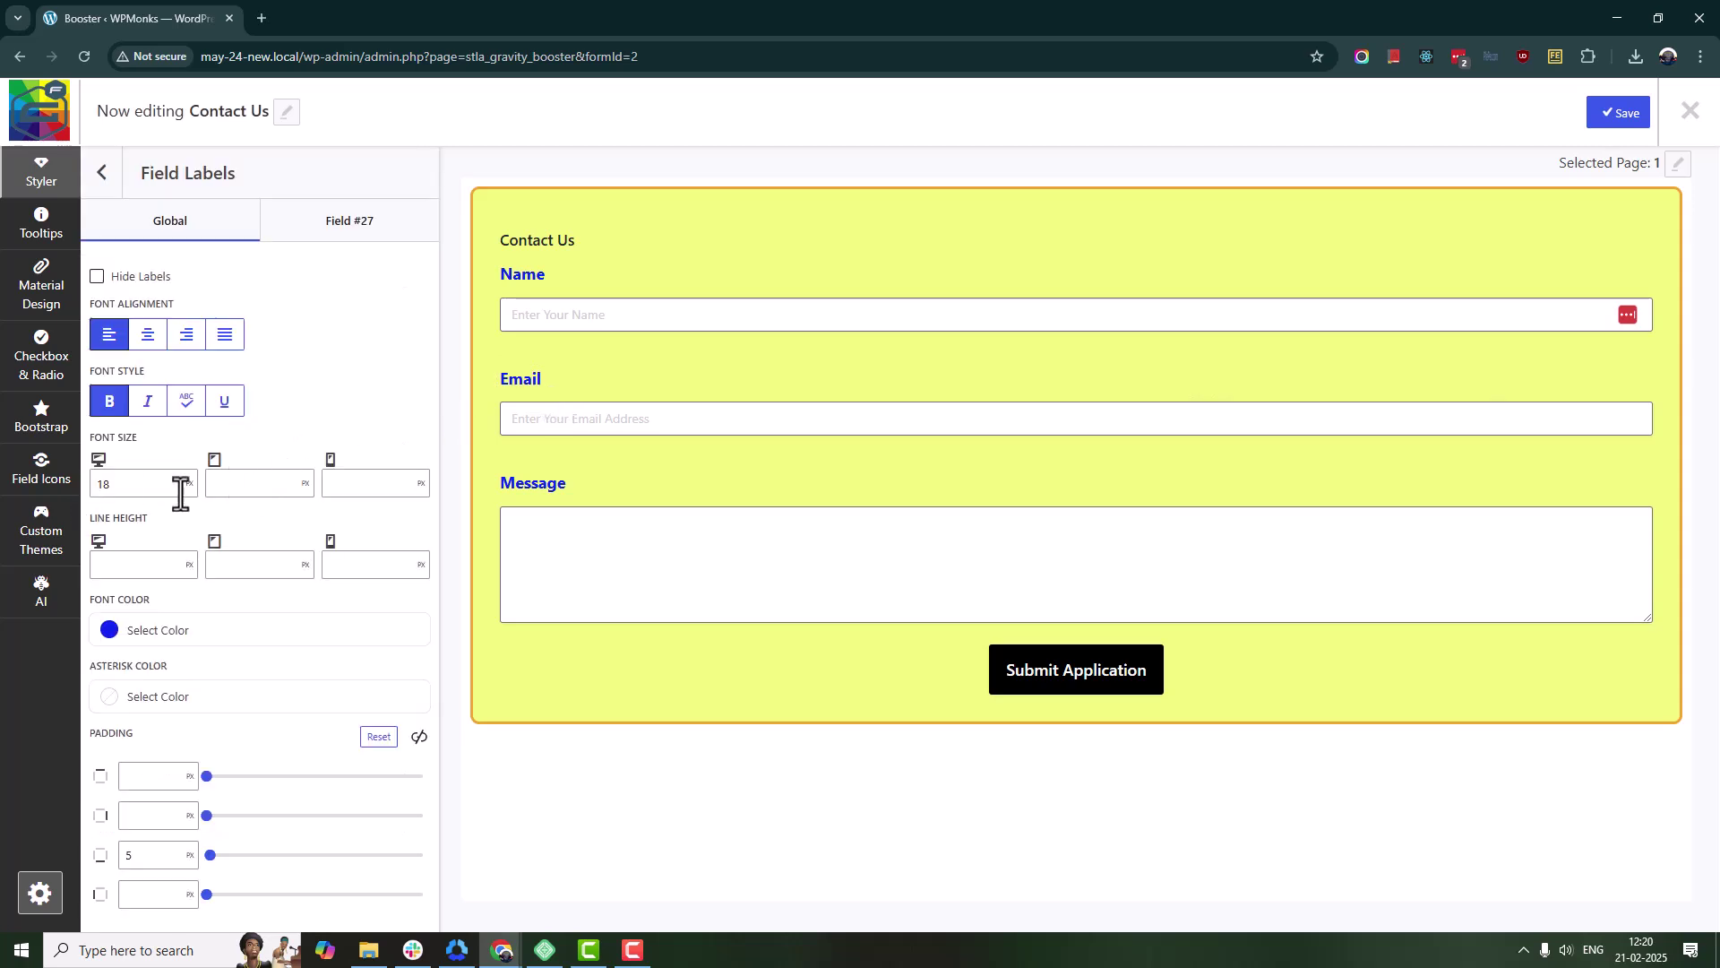
click(215, 491)
click(143, 563)
text(1.6)
click(189, 565)
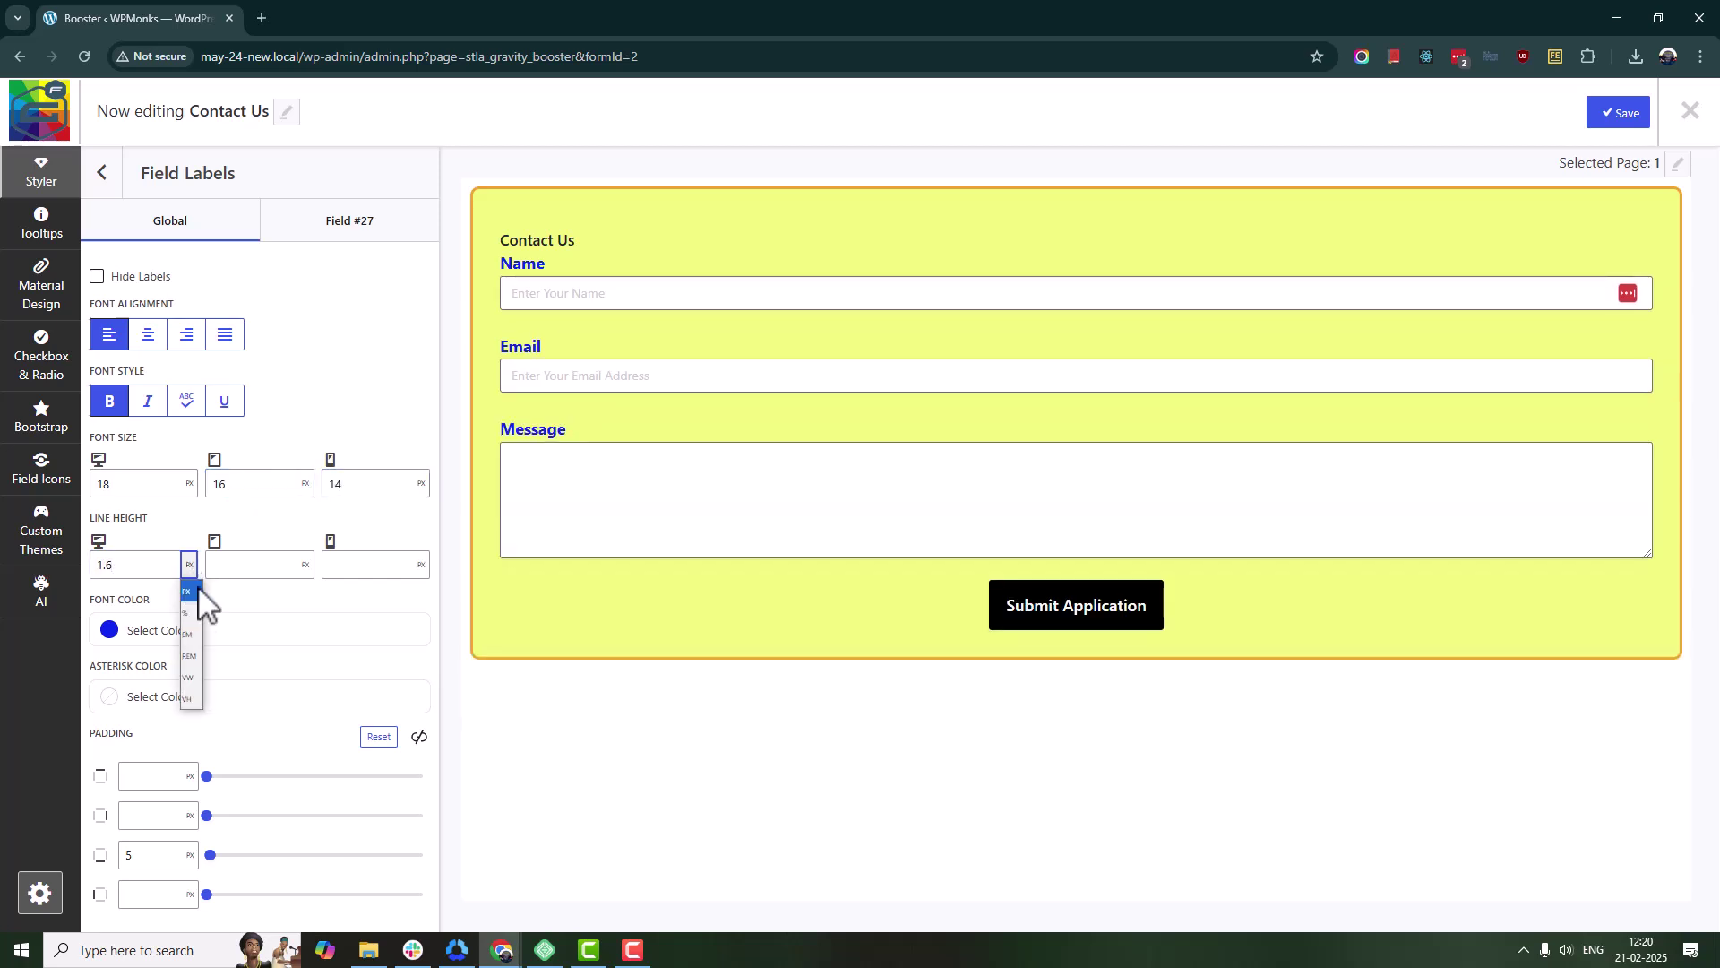
click(192, 643)
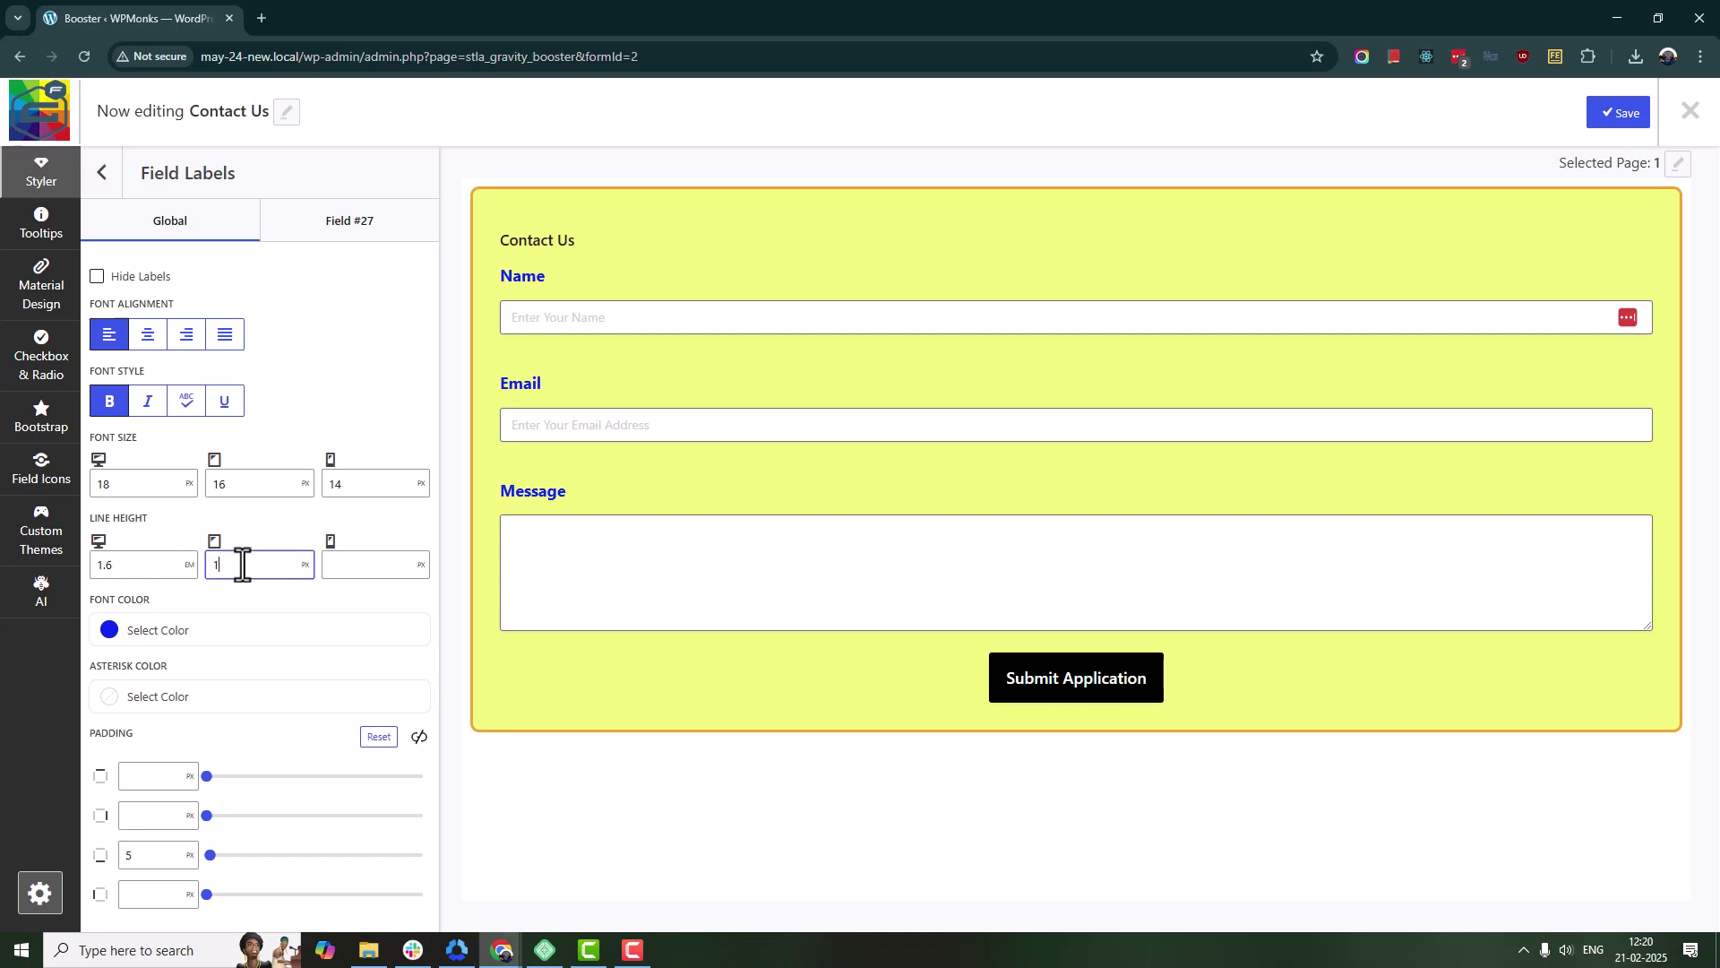
click(306, 565)
click(315, 641)
click(379, 564)
text(1)
click(421, 565)
Save the Contact Us styling and close the editor to view the form on the Home page.
click(103, 174)
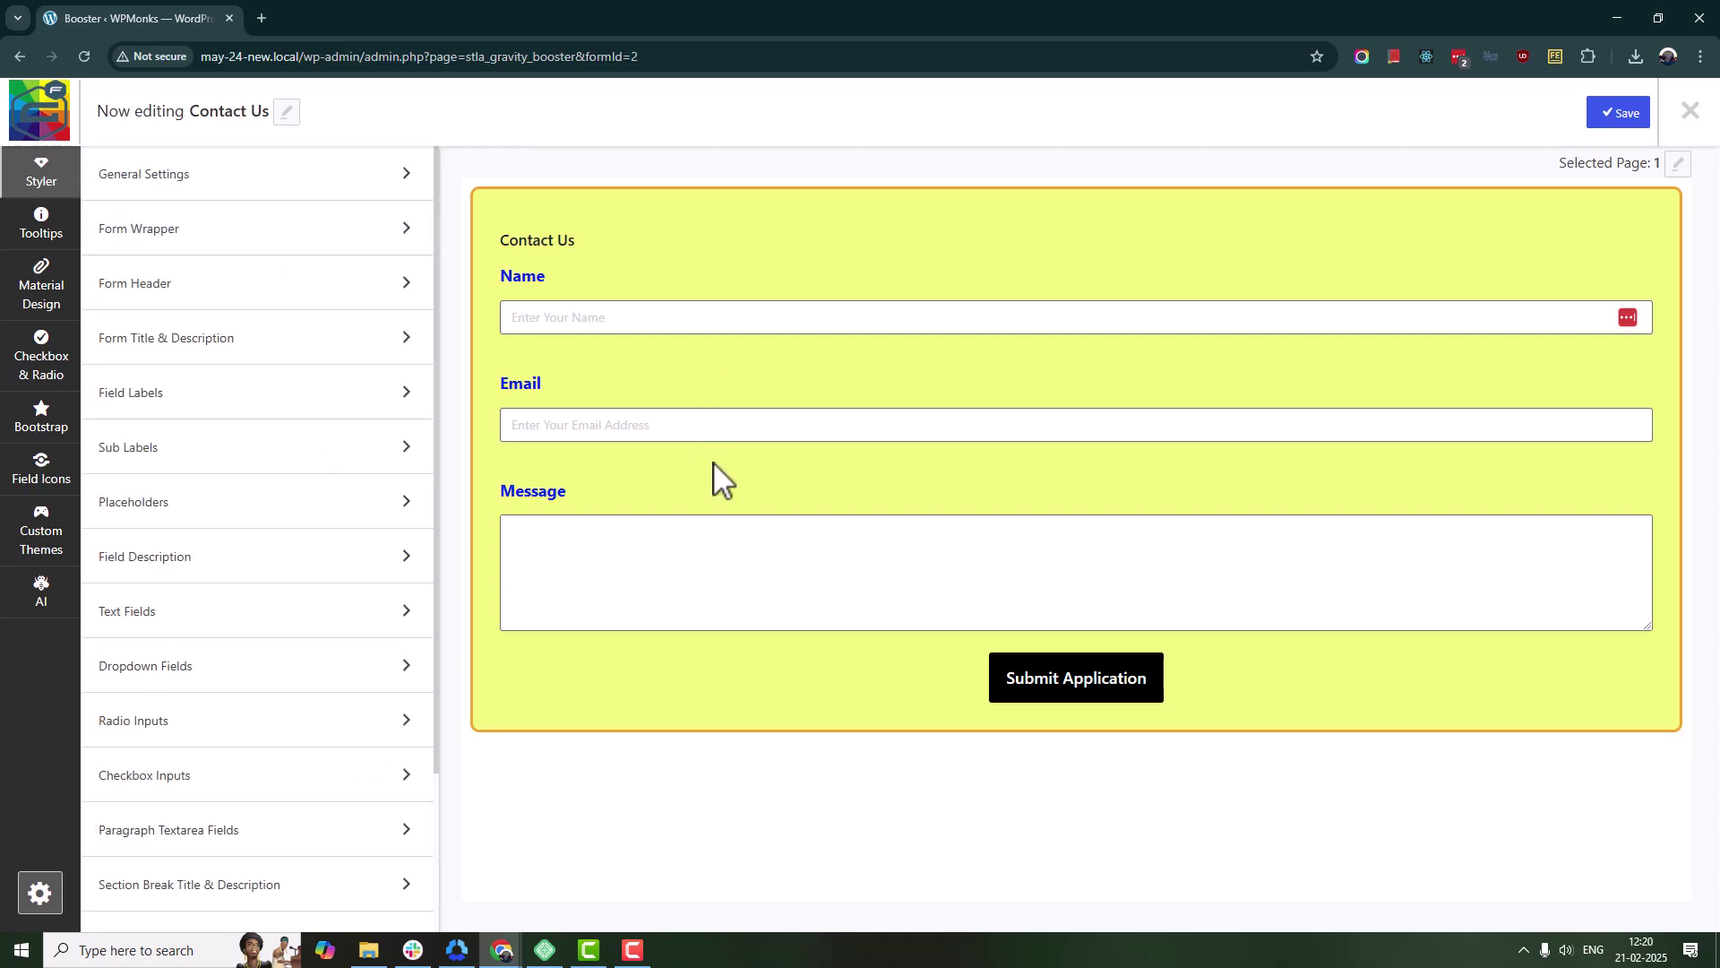
click(1618, 122)
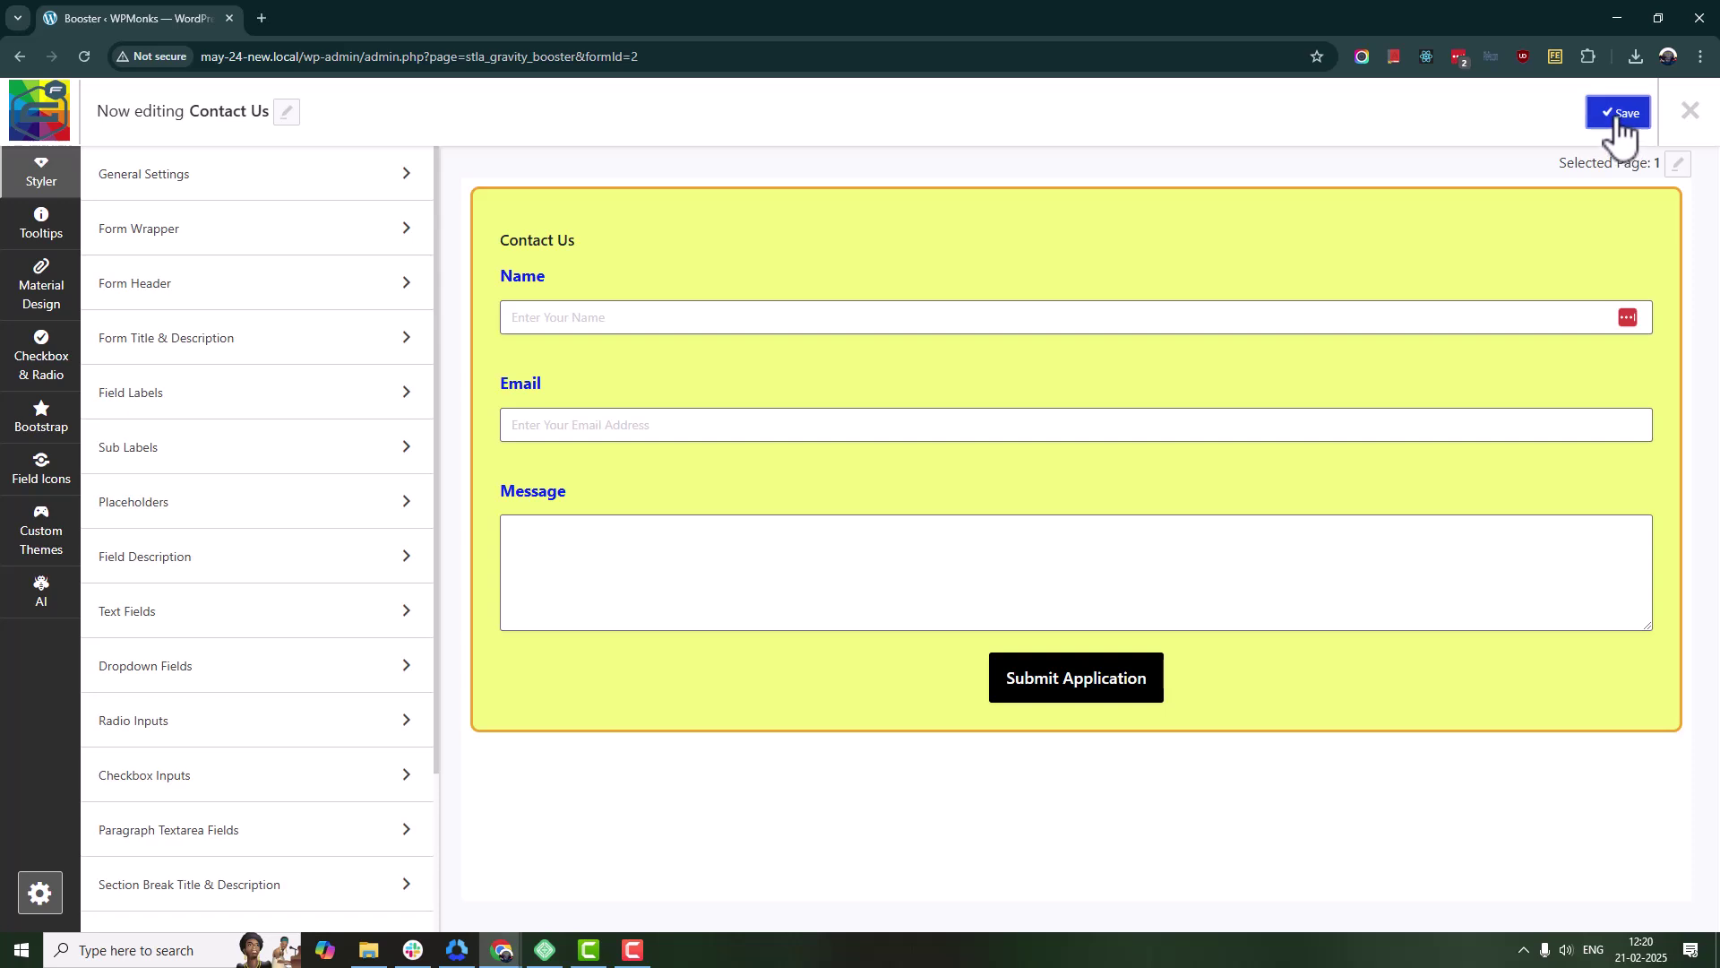
click(1704, 111)
scroll(537, 385, down, 1)
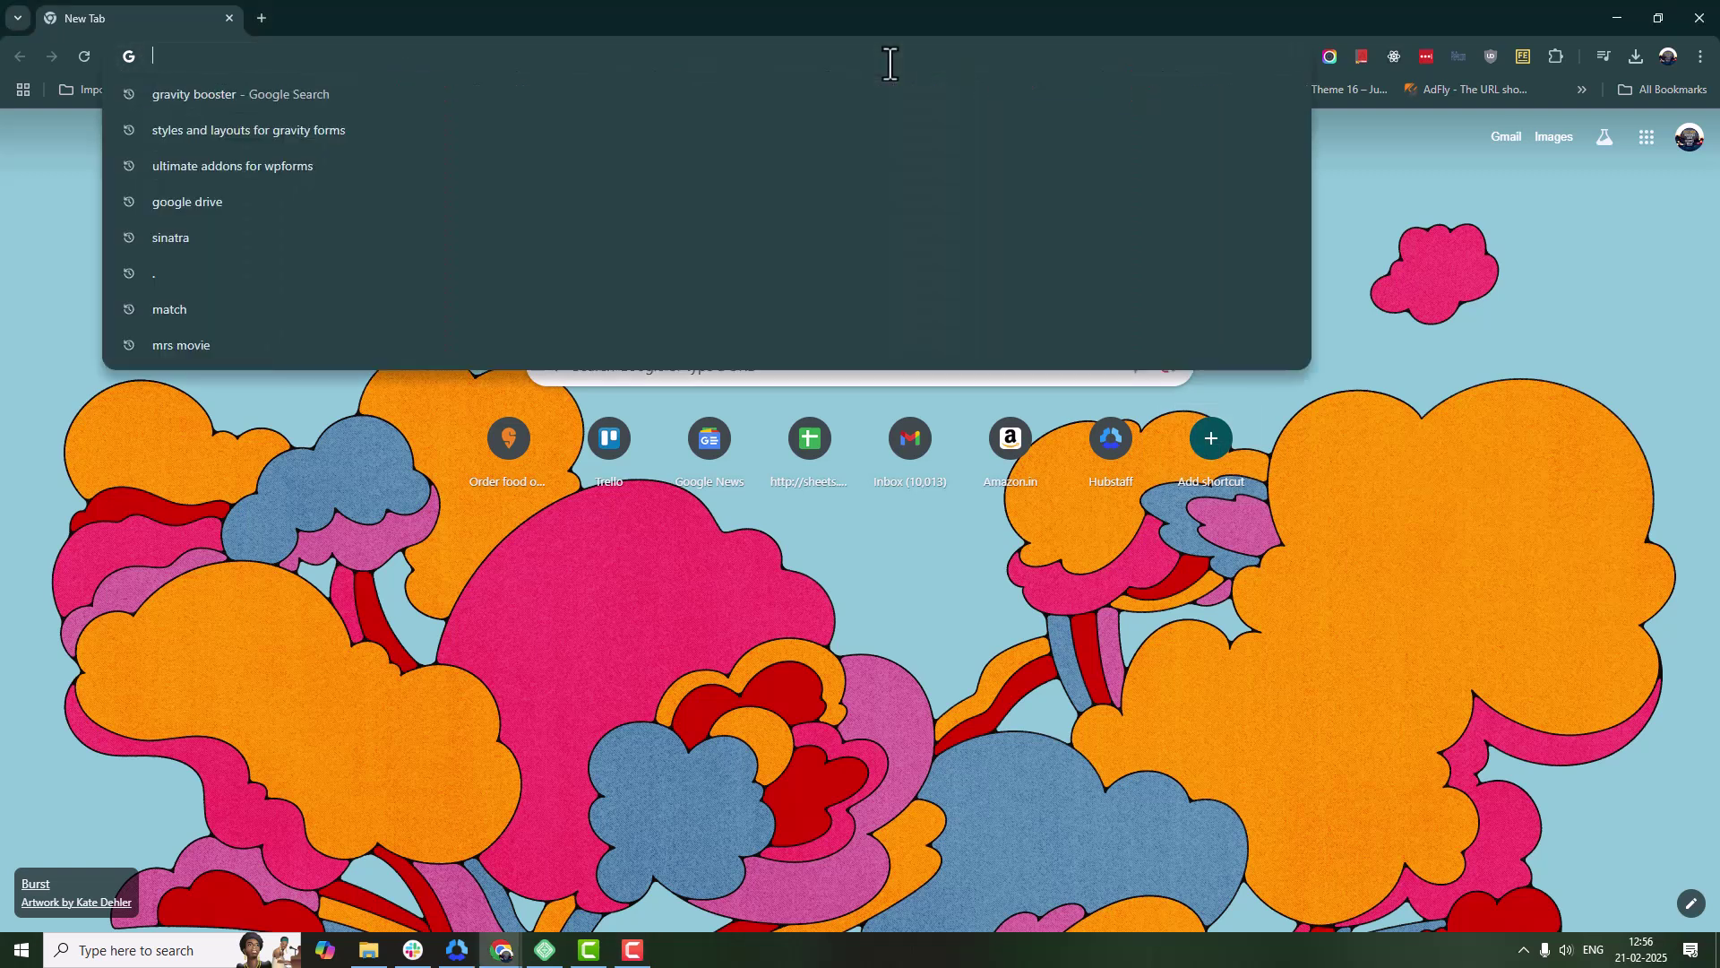
Go to wpmonks.com and open the Booster Addon Bundle page.
text(wpmonks.com)
key(Return)
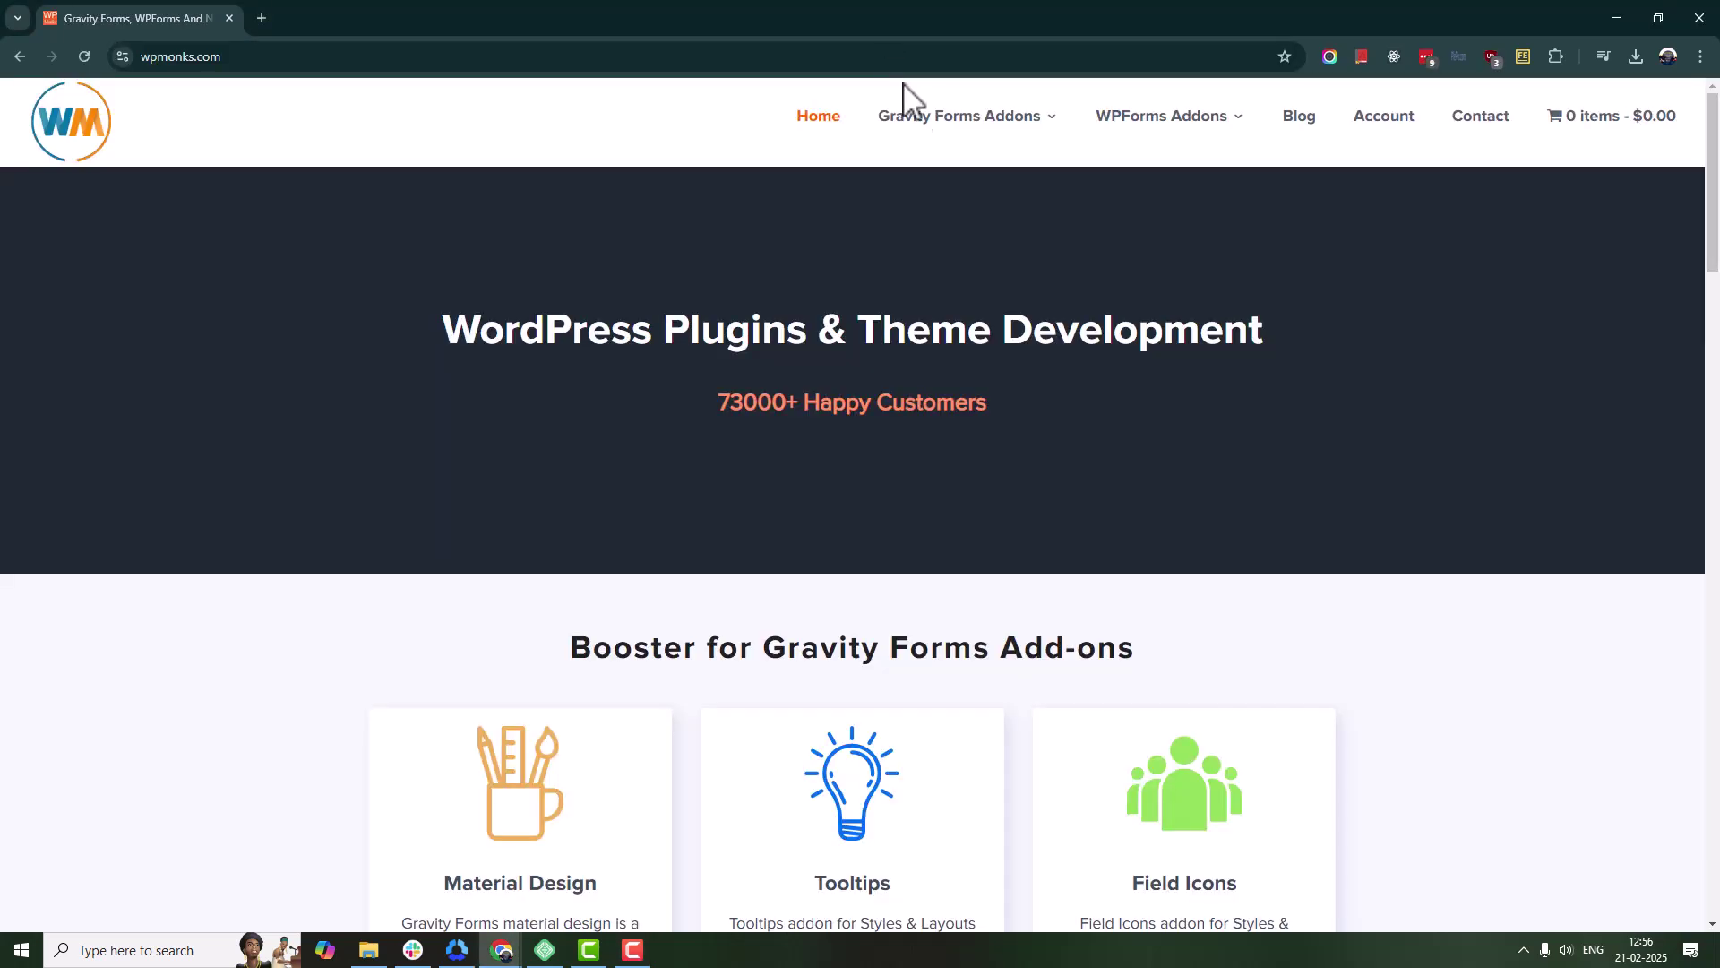
mouse_move(921, 119)
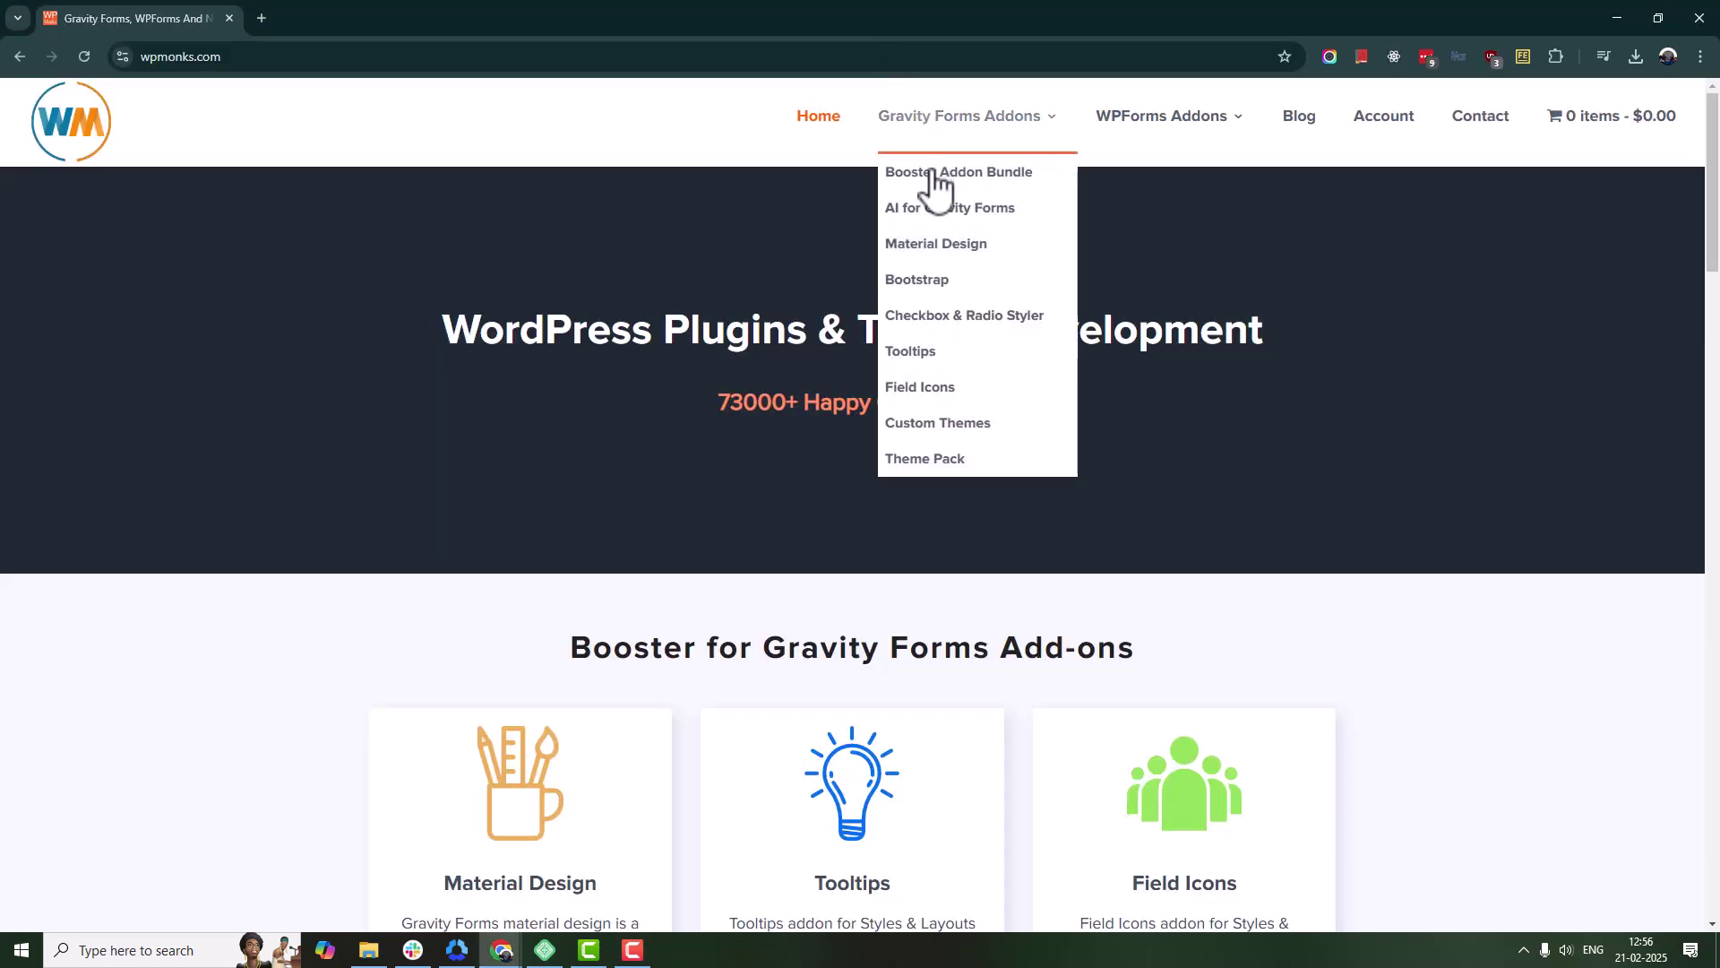
click(932, 177)
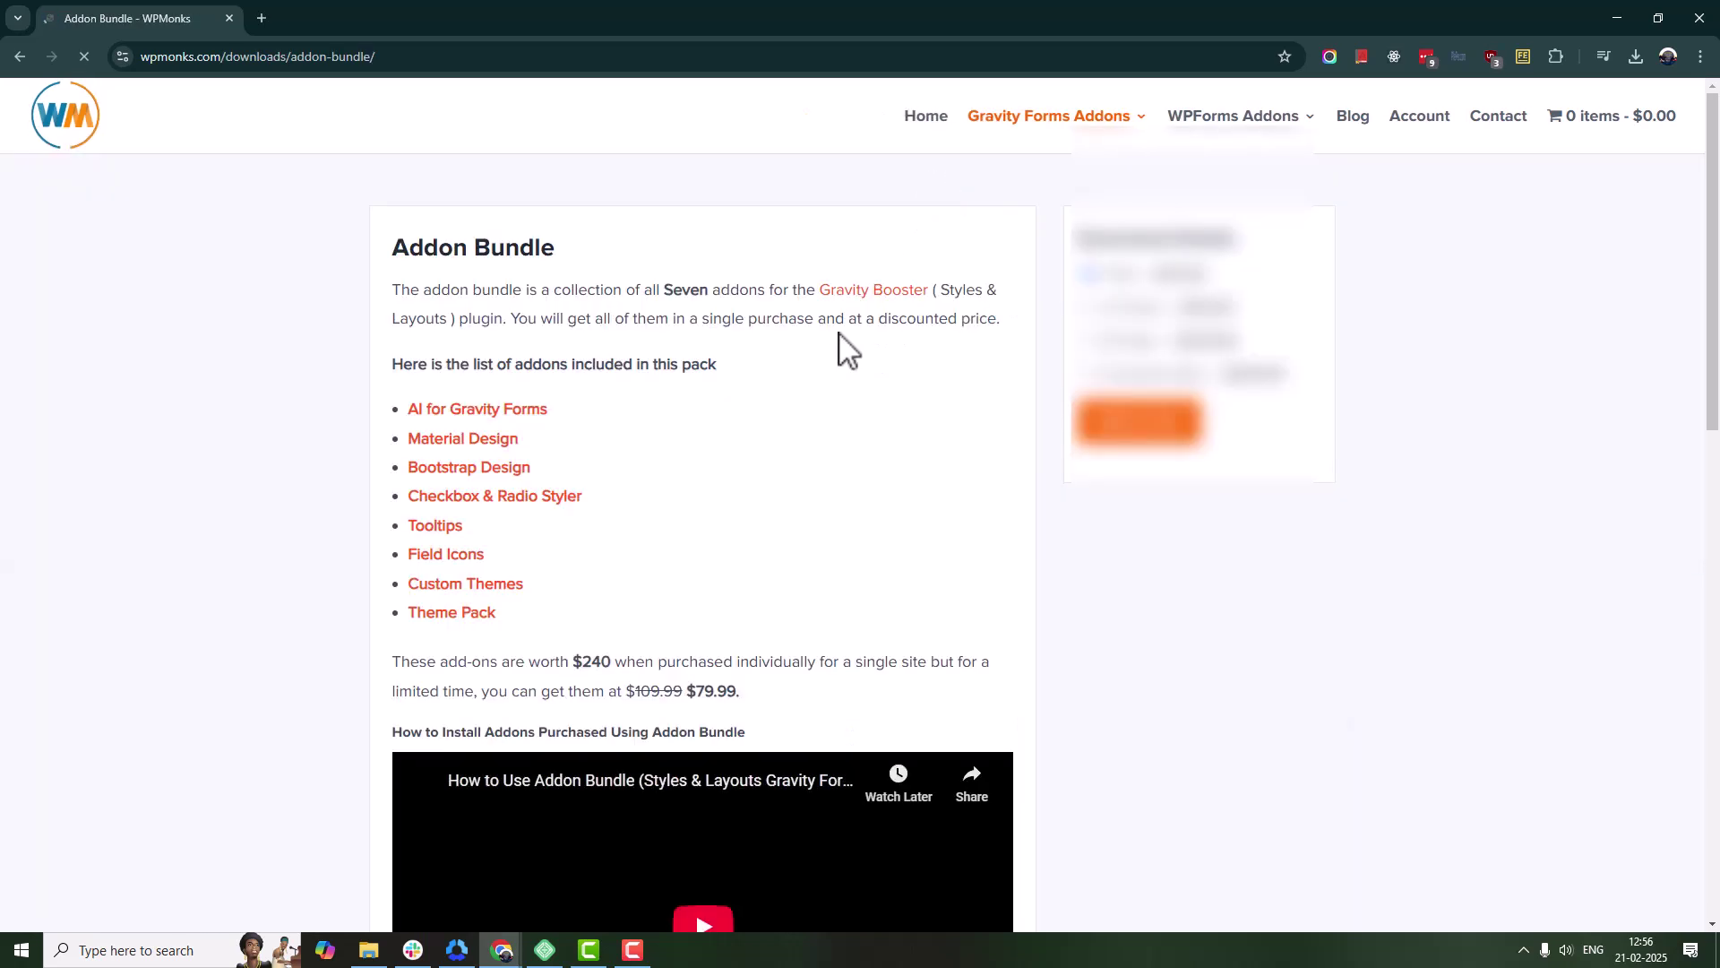
scroll(842, 345, down, 1)
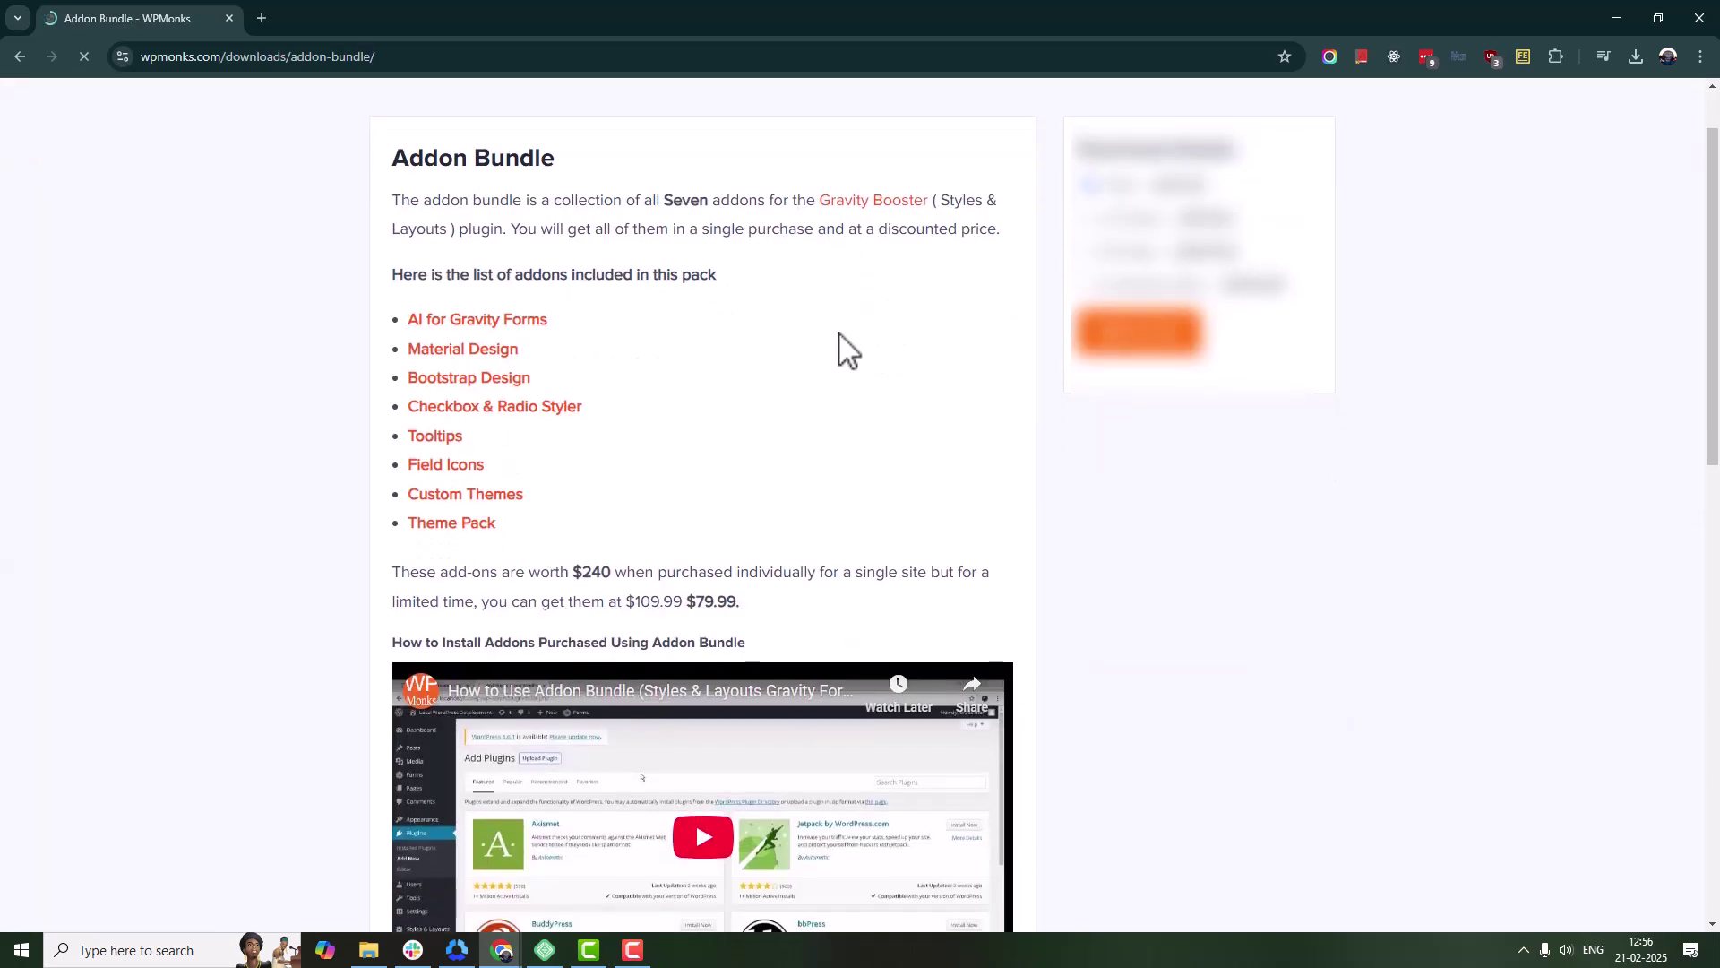
Open AI, Material Design, Bootstrap, Checkbox & Radio, Tooltips, Field Icons and Custom Themes in new tabs.
middle_click(468, 321)
middle_click(464, 350)
middle_click(457, 378)
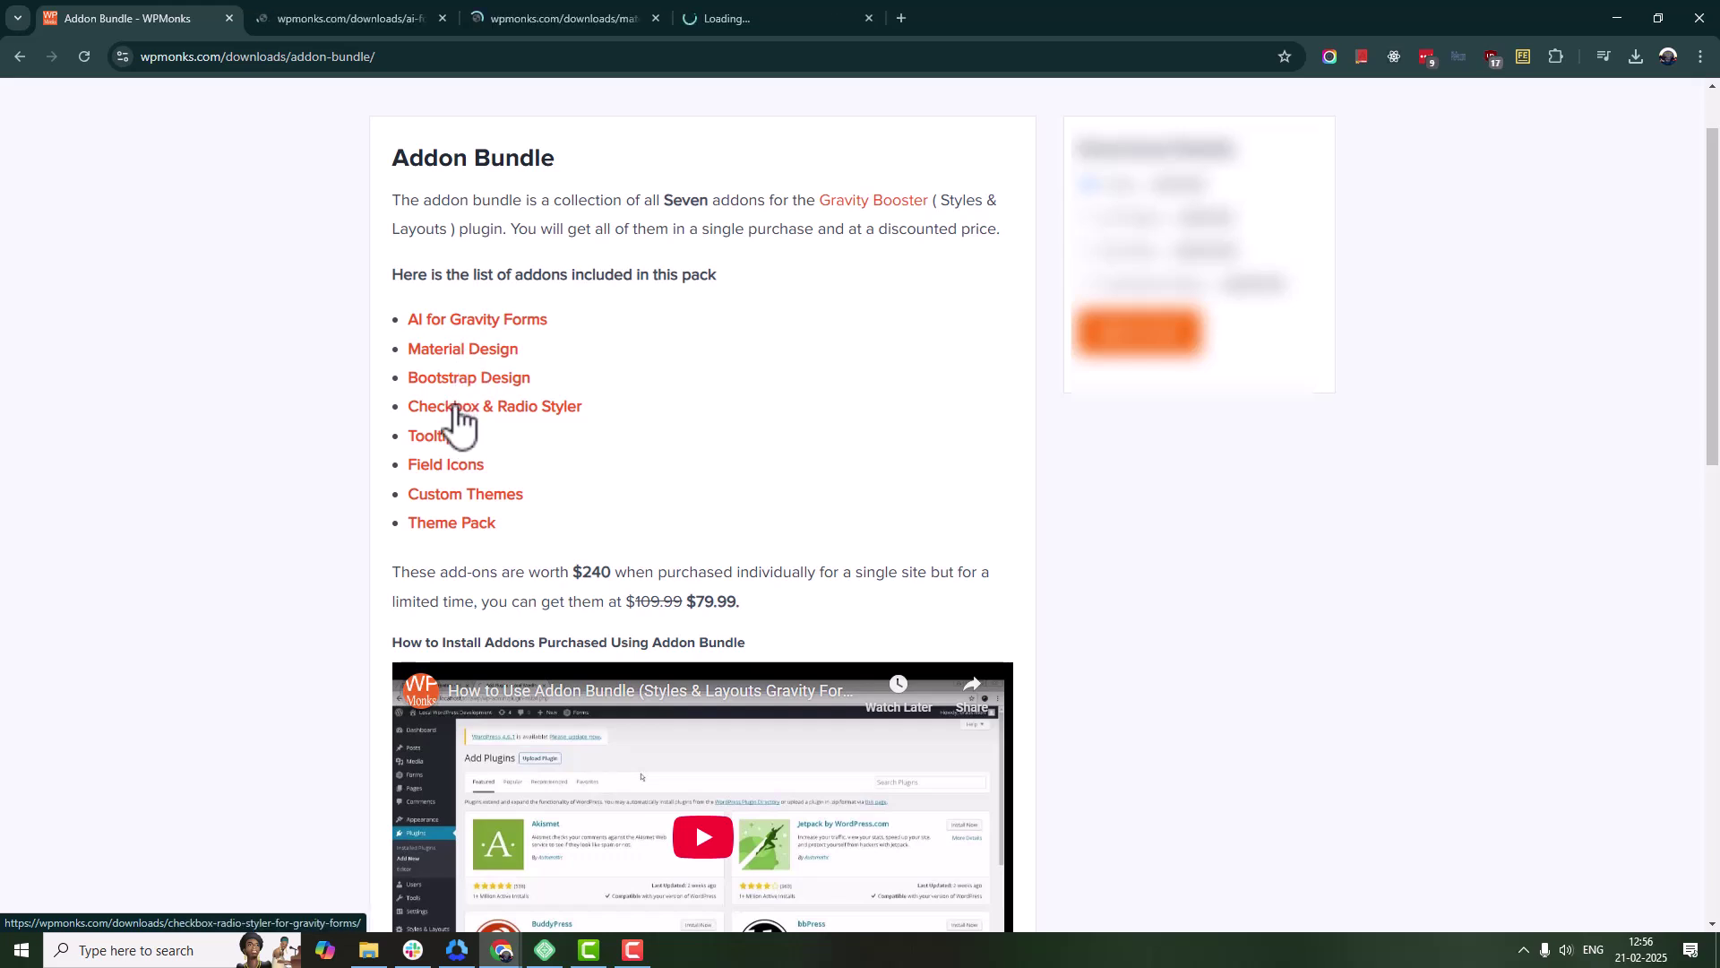
middle_click(448, 407)
middle_click(443, 437)
middle_click(446, 466)
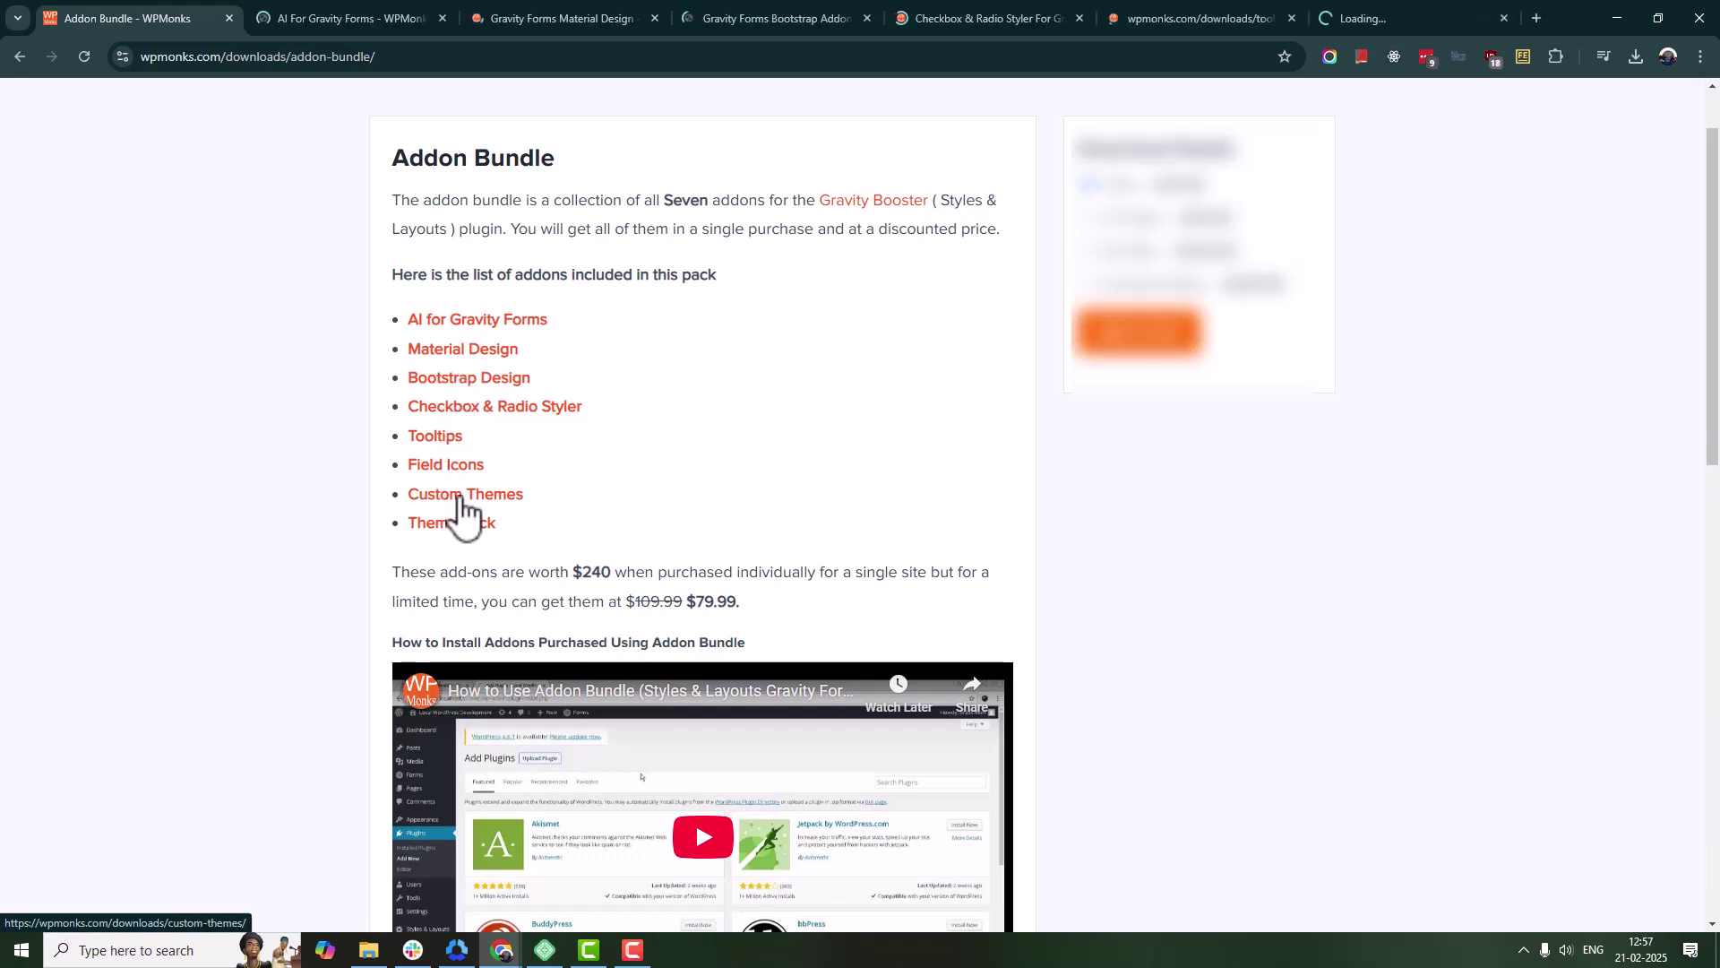
middle_click(461, 495)
Scroll through the AI for Gravity Forms page.
key(ctrl+Tab)
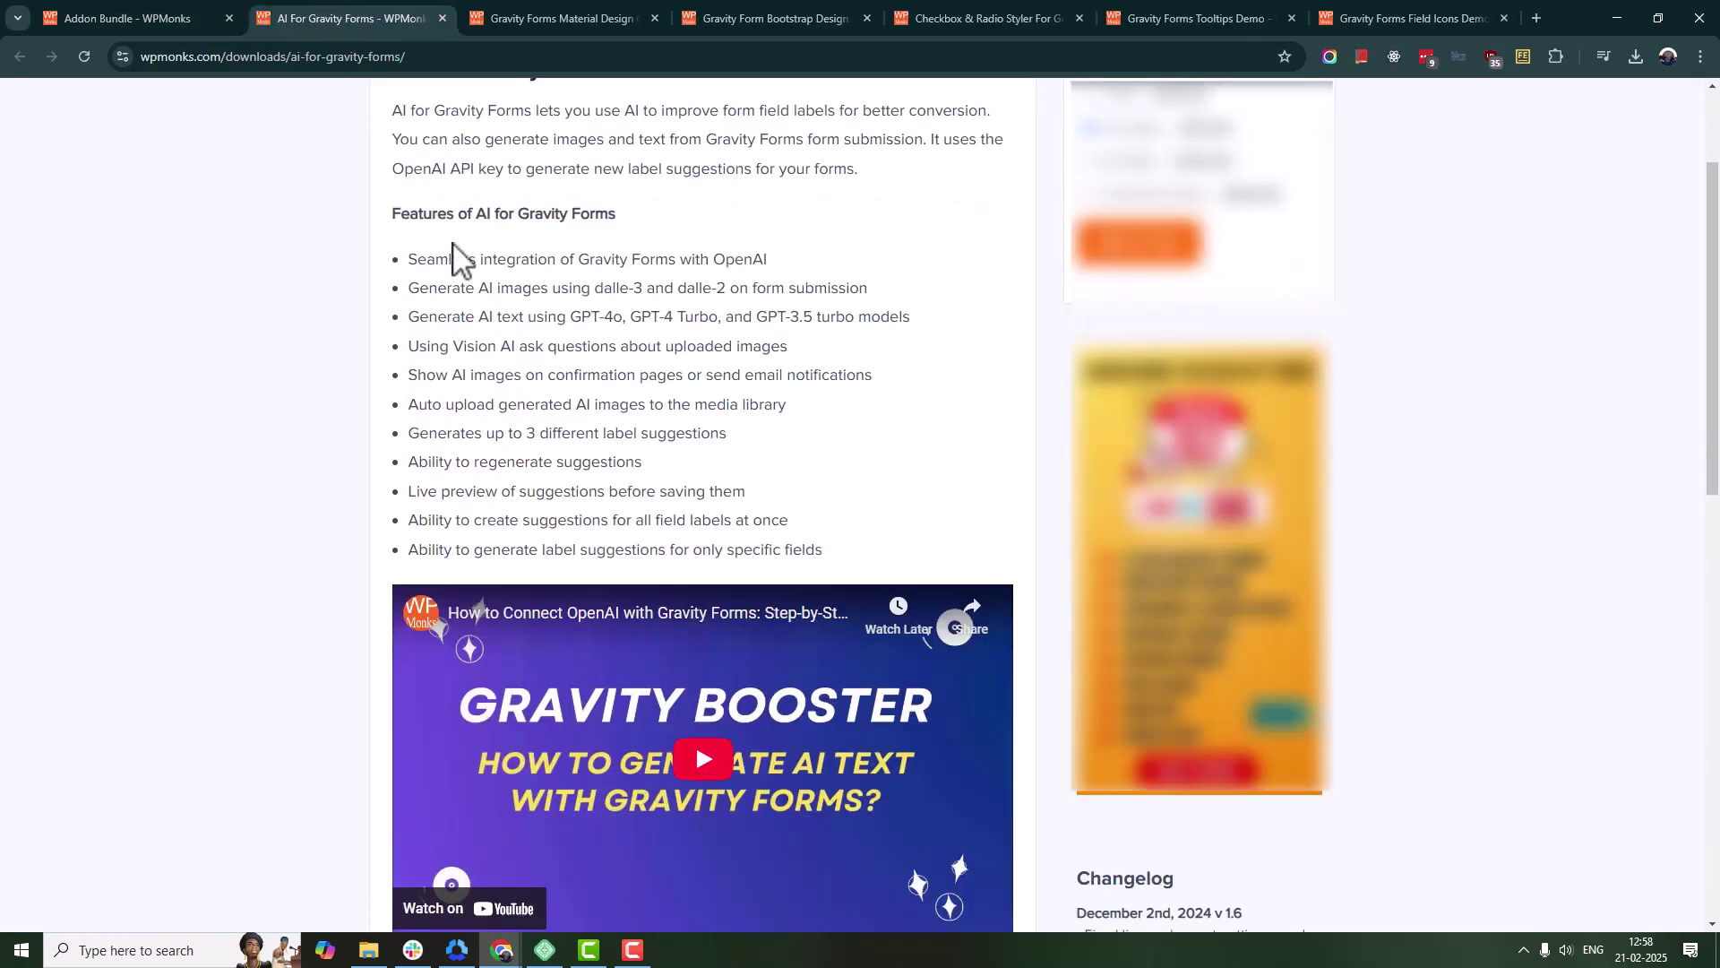
scroll(463, 264, down, 2)
scroll(463, 265, up, 2)
In the Material Design demo, try the Last name and Additional Notes fields and tick the Other and Dancing hobbies.
click(515, 16)
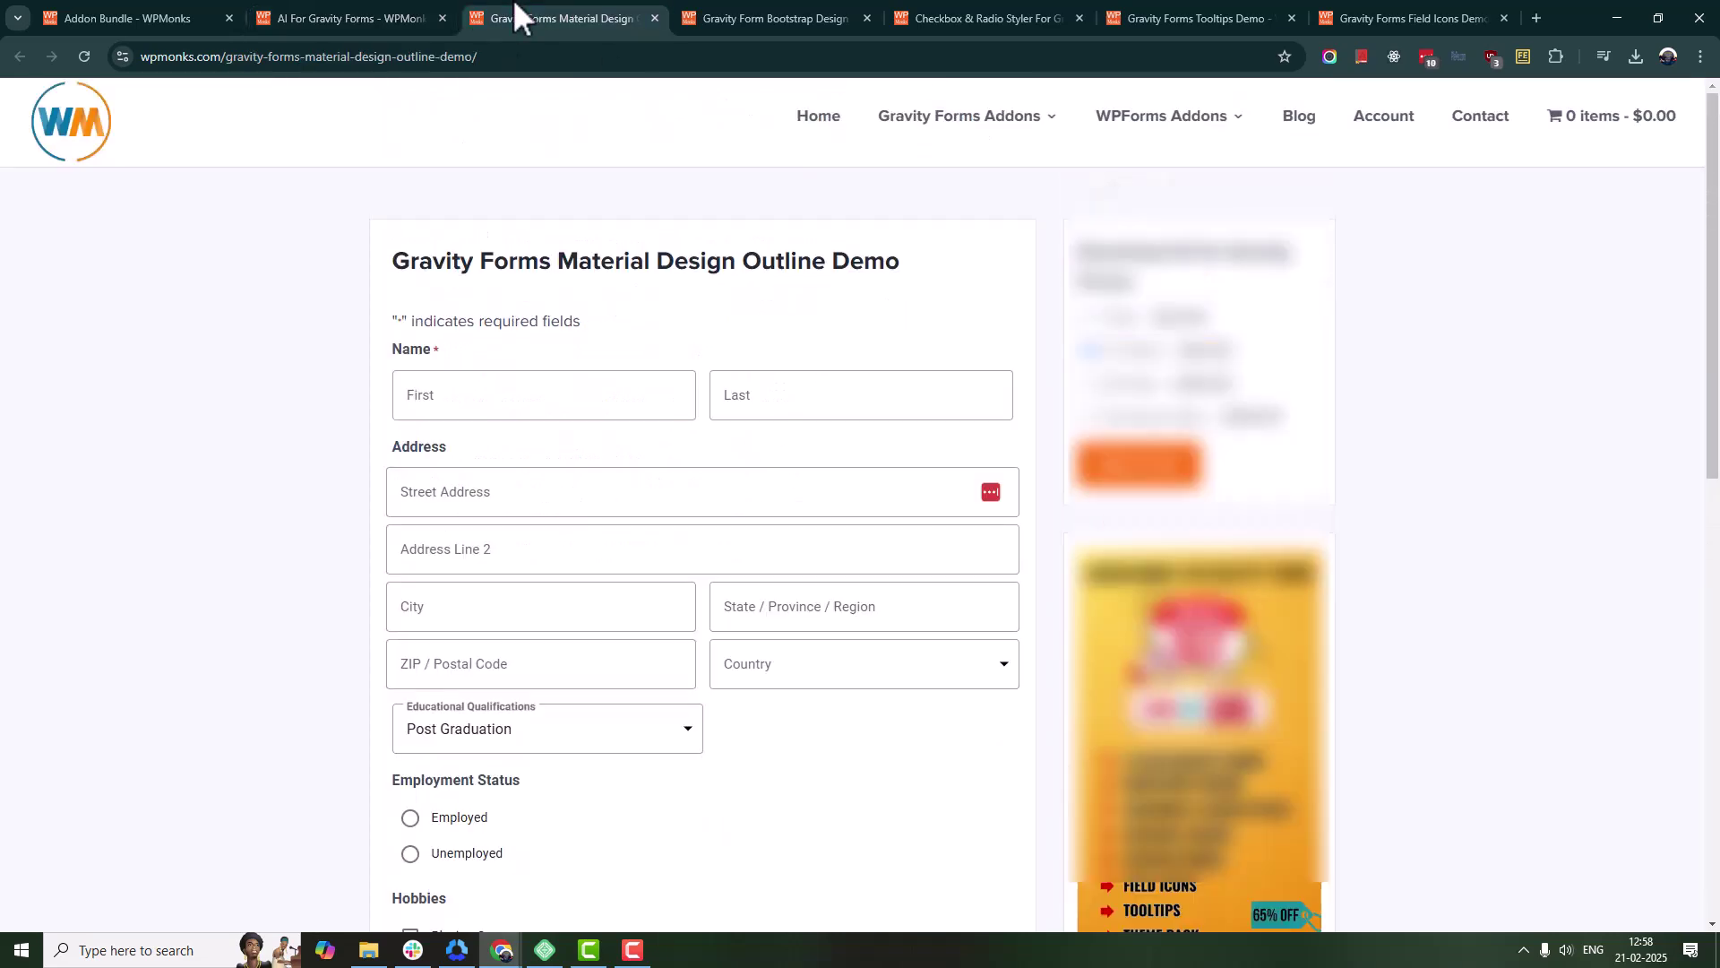
click(527, 388)
key(Tab)
scroll(499, 798, down, 6)
click(435, 507)
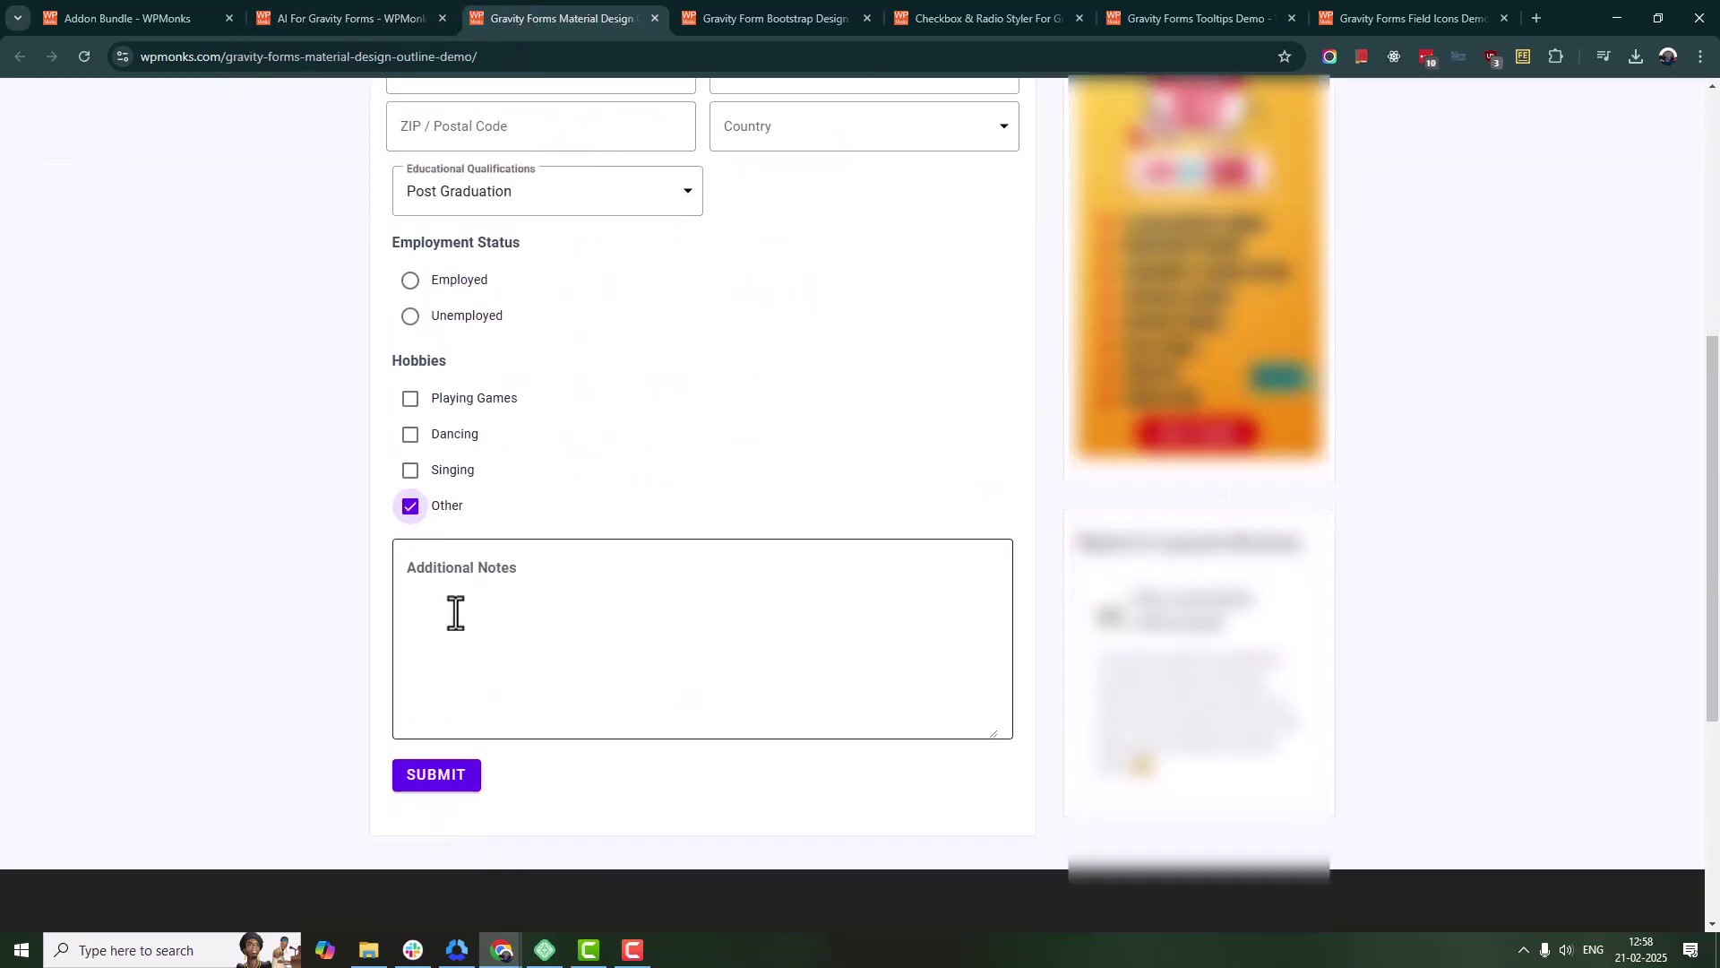
click(454, 610)
click(464, 432)
In the Bootstrap Design demo, try Last name and ZIP fields, tick Dancing, choose Unemployed.
click(729, 16)
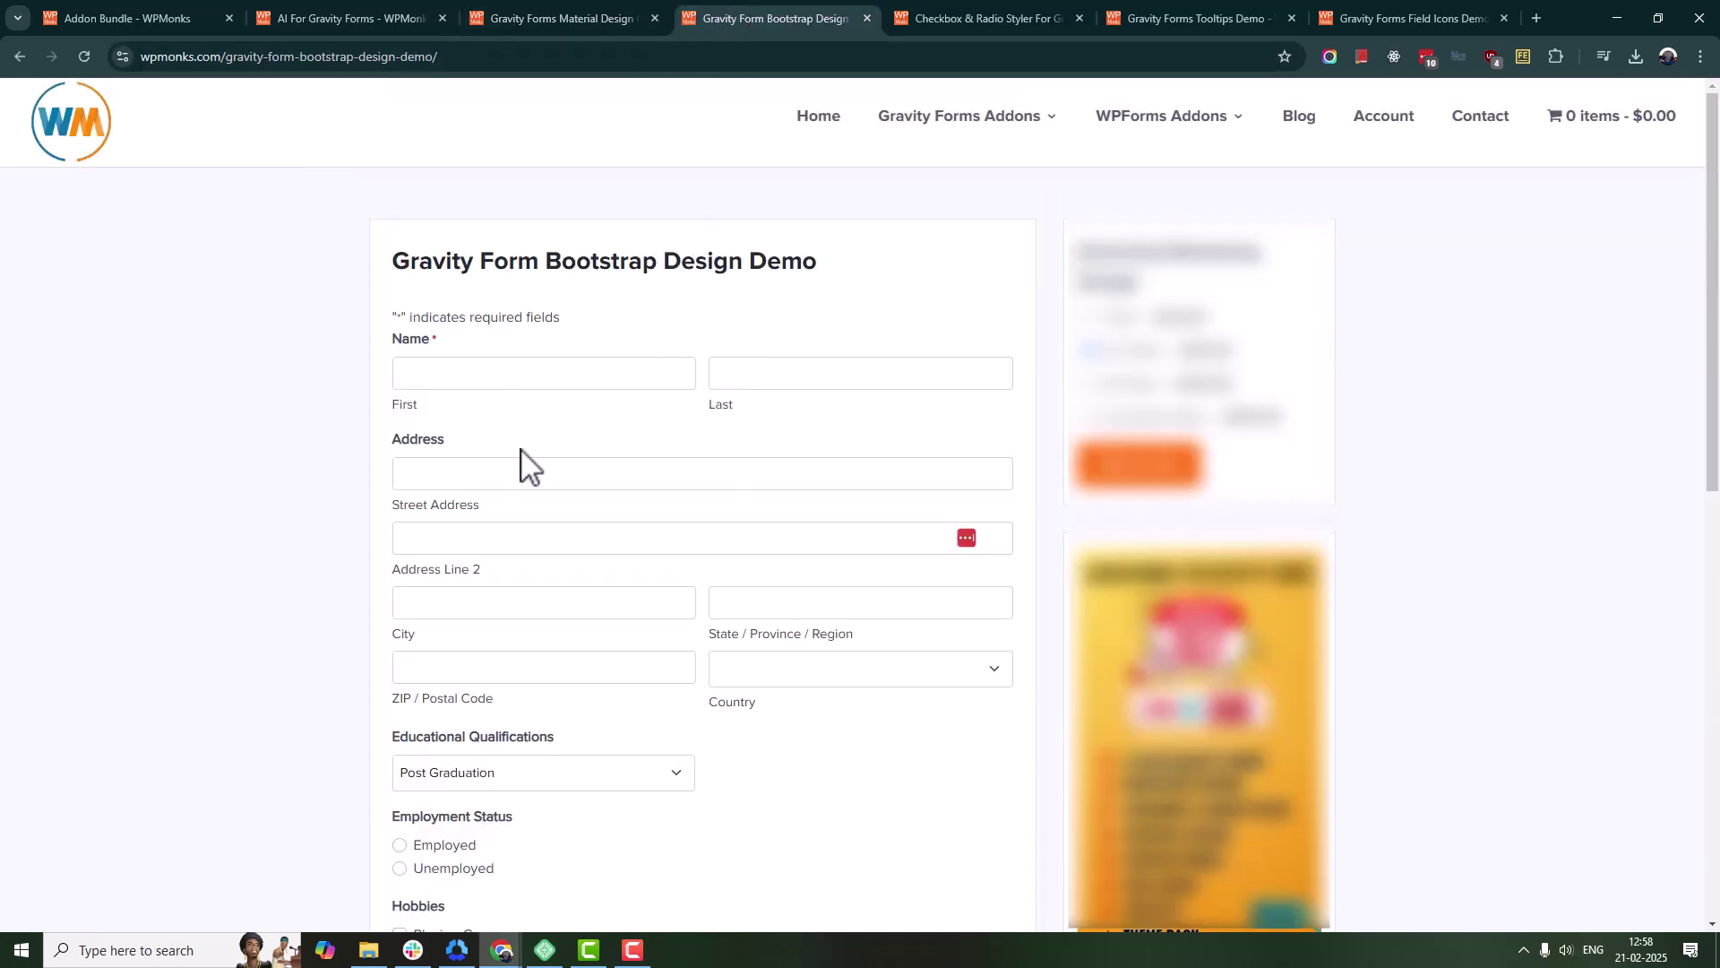
click(761, 373)
scroll(494, 459, down, 2)
click(500, 488)
click(435, 780)
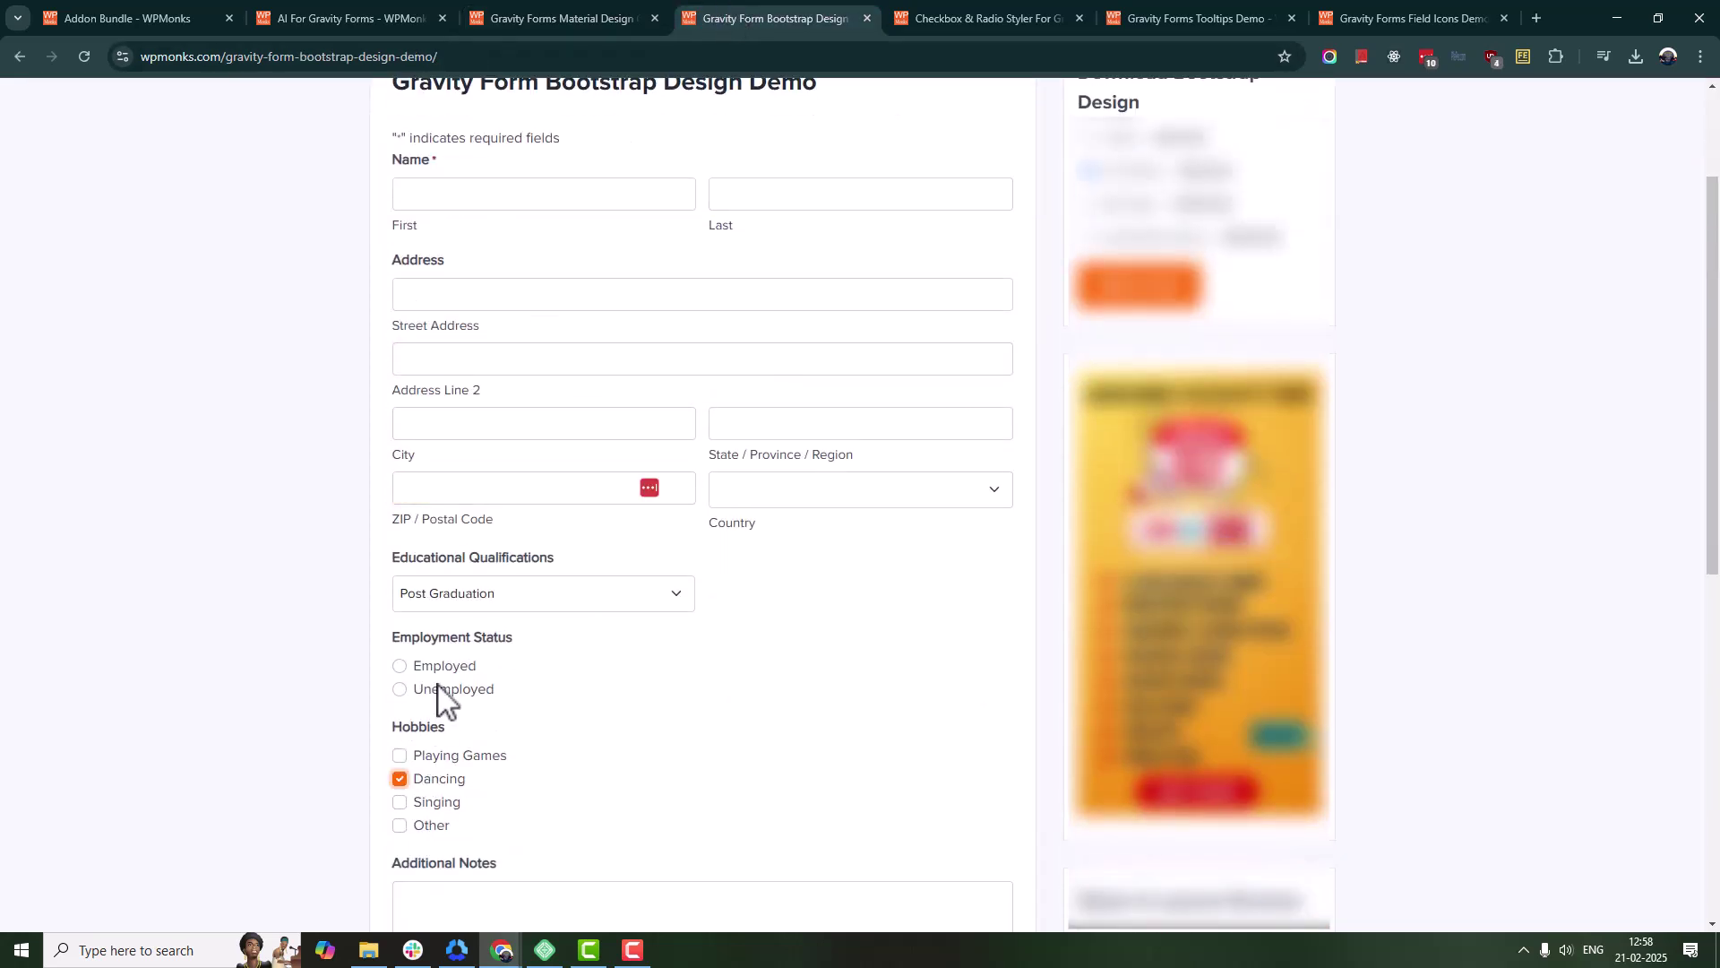
click(435, 690)
scroll(484, 638, down, 4)
In the Checkbox & Radio Styler demo, tick the curve and round Default checkboxes and the Yes, Subscribe and Agree image checkboxes.
click(979, 17)
click(463, 500)
click(475, 573)
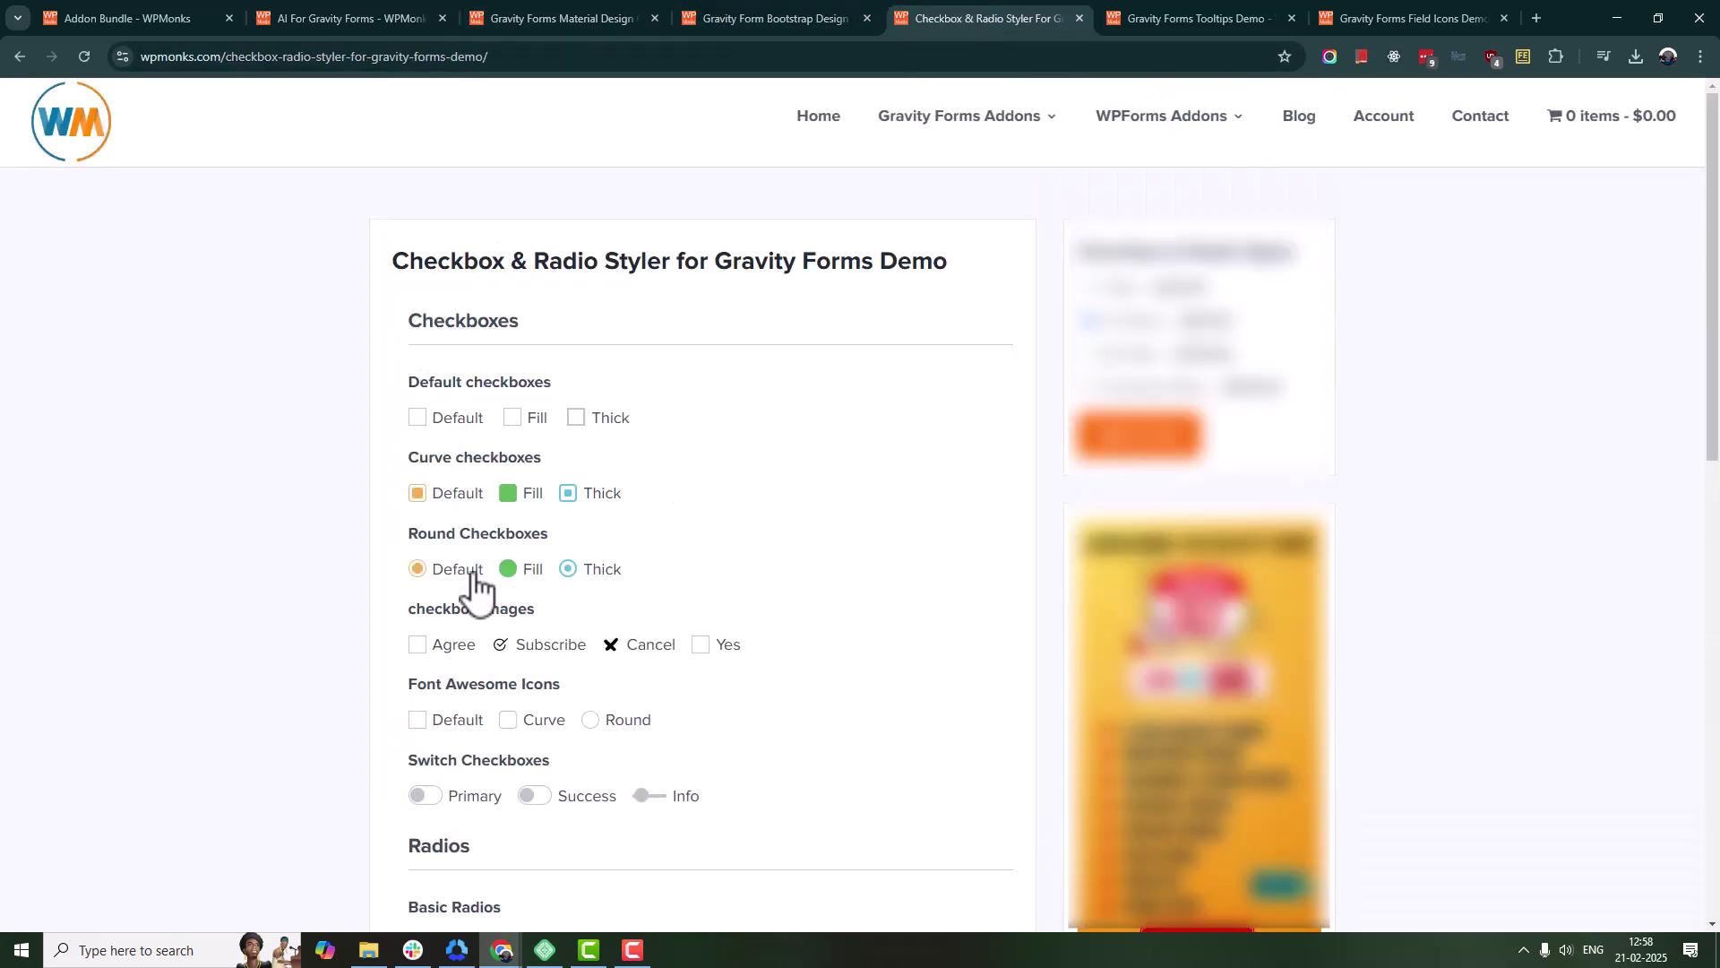
scroll(551, 659, down, 2)
click(719, 470)
click(500, 468)
click(419, 468)
Tick the Font Awesome Default checkbox, turn on the Success and Info switches, and tick Tada animation.
click(452, 544)
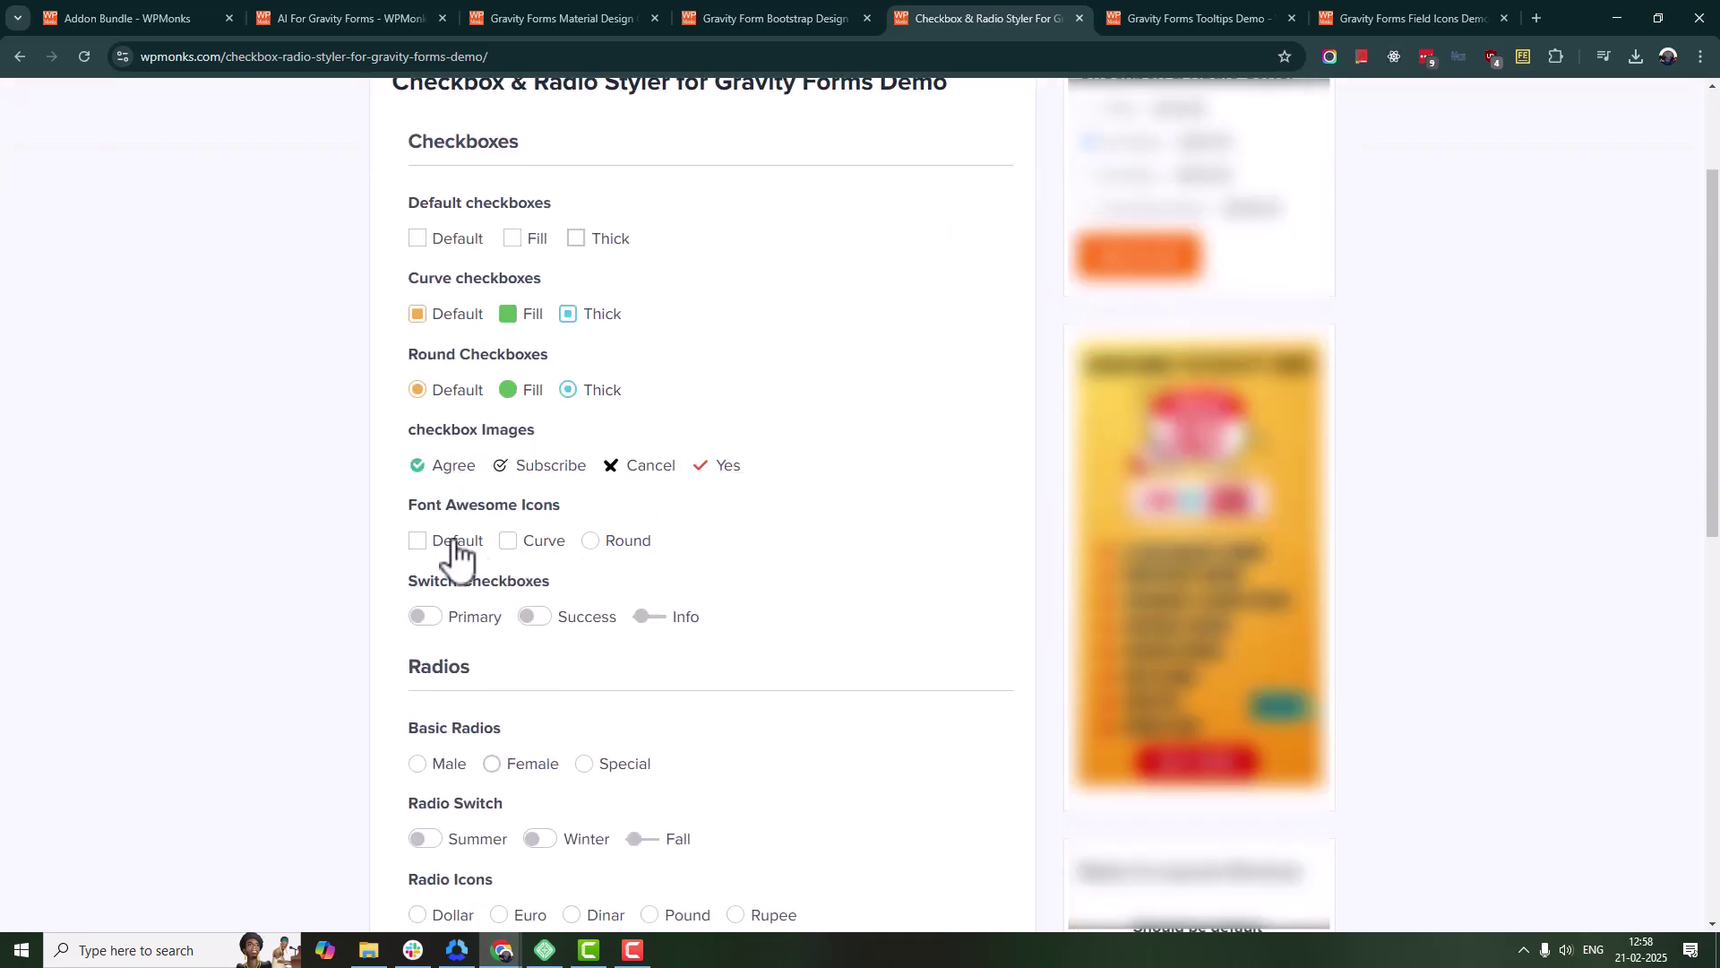
click(536, 617)
click(645, 617)
scroll(636, 636, down, 4)
click(618, 633)
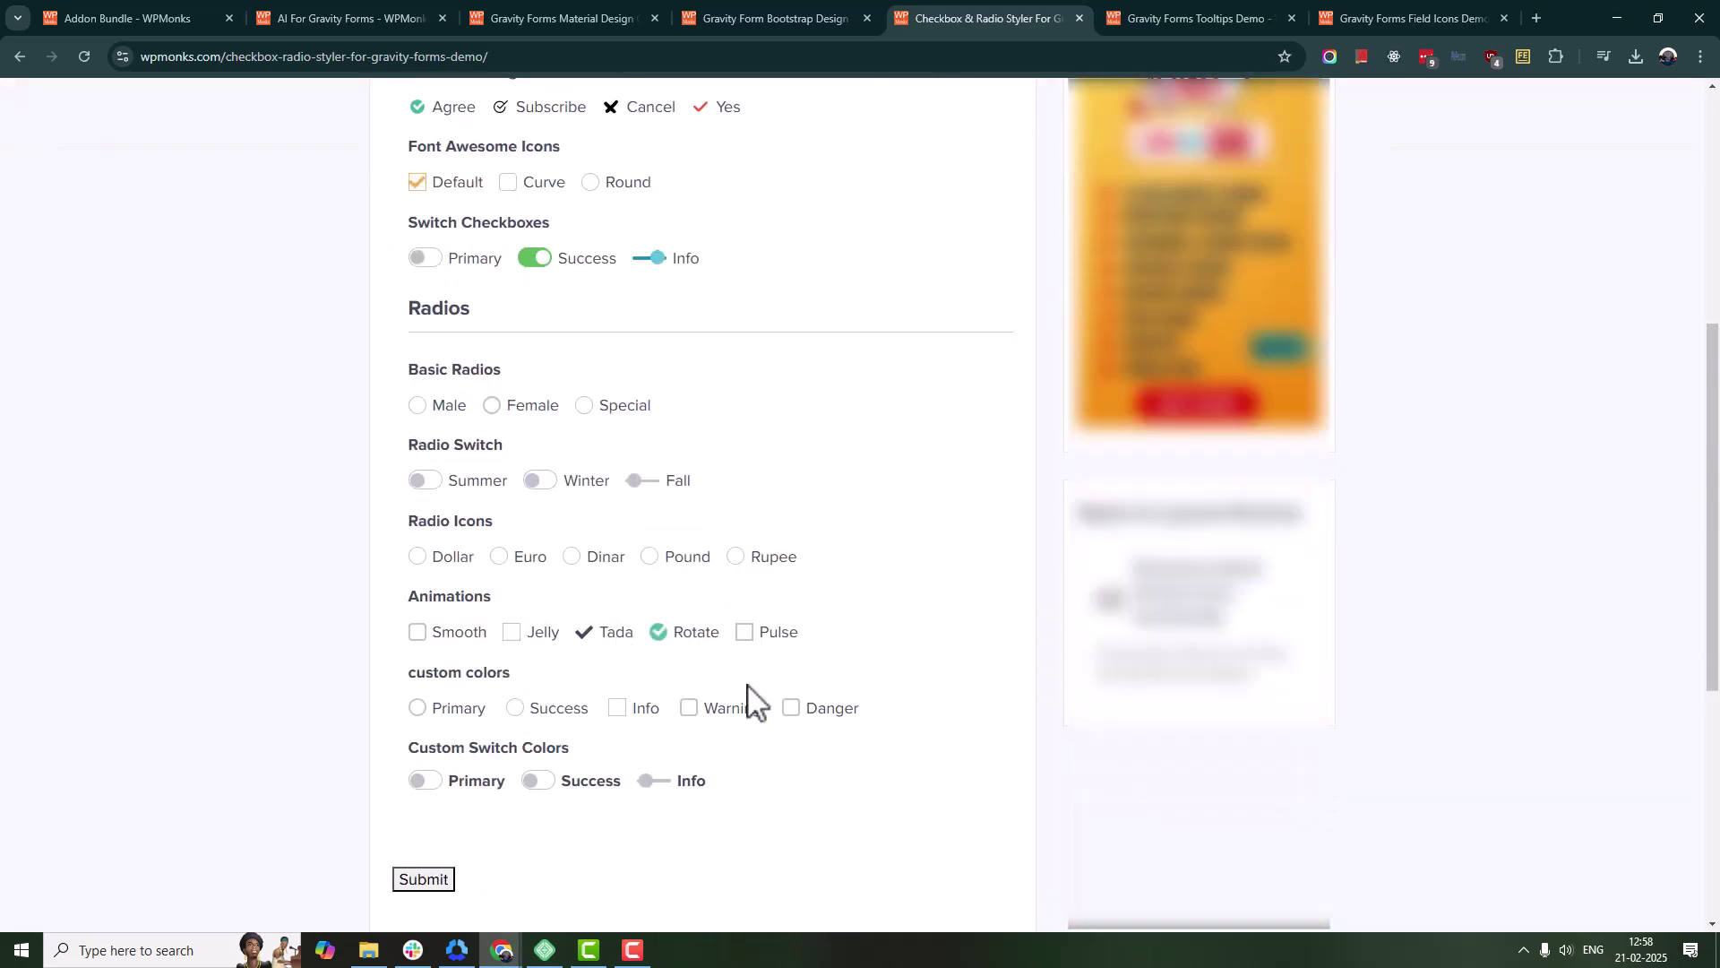
Look over the Tooltips demo, then scroll through the Field Icons demo.
click(1139, 25)
mouse_move(440, 323)
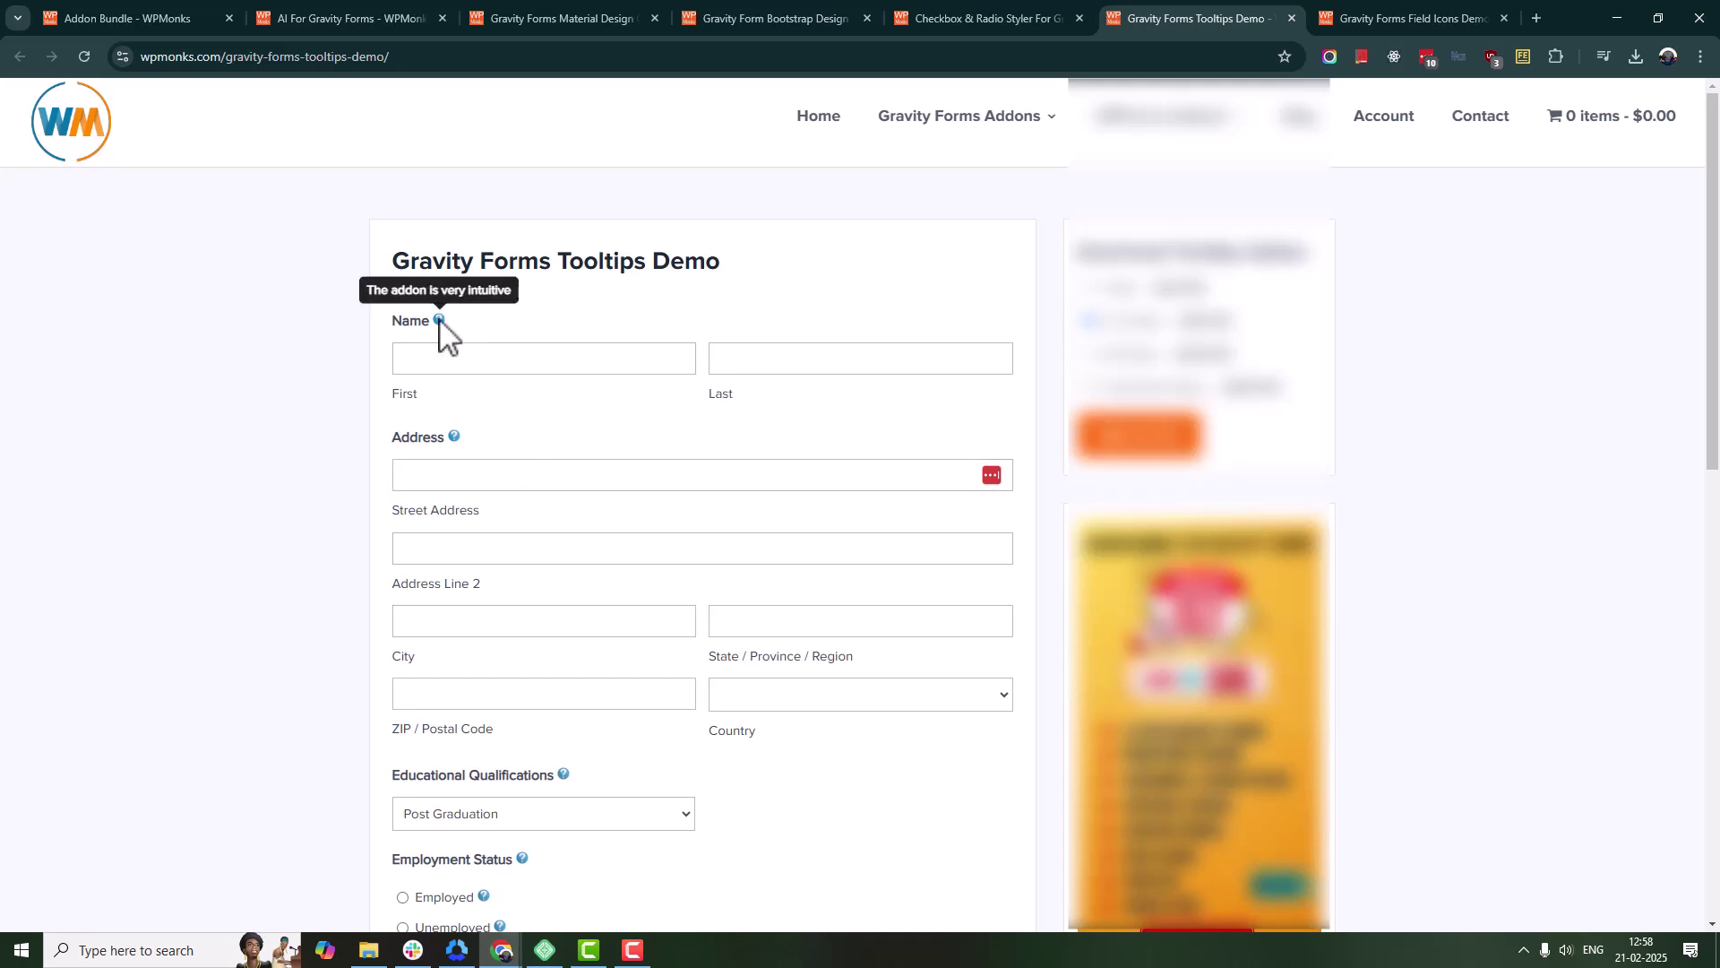
scroll(564, 503, down, 3)
click(1402, 18)
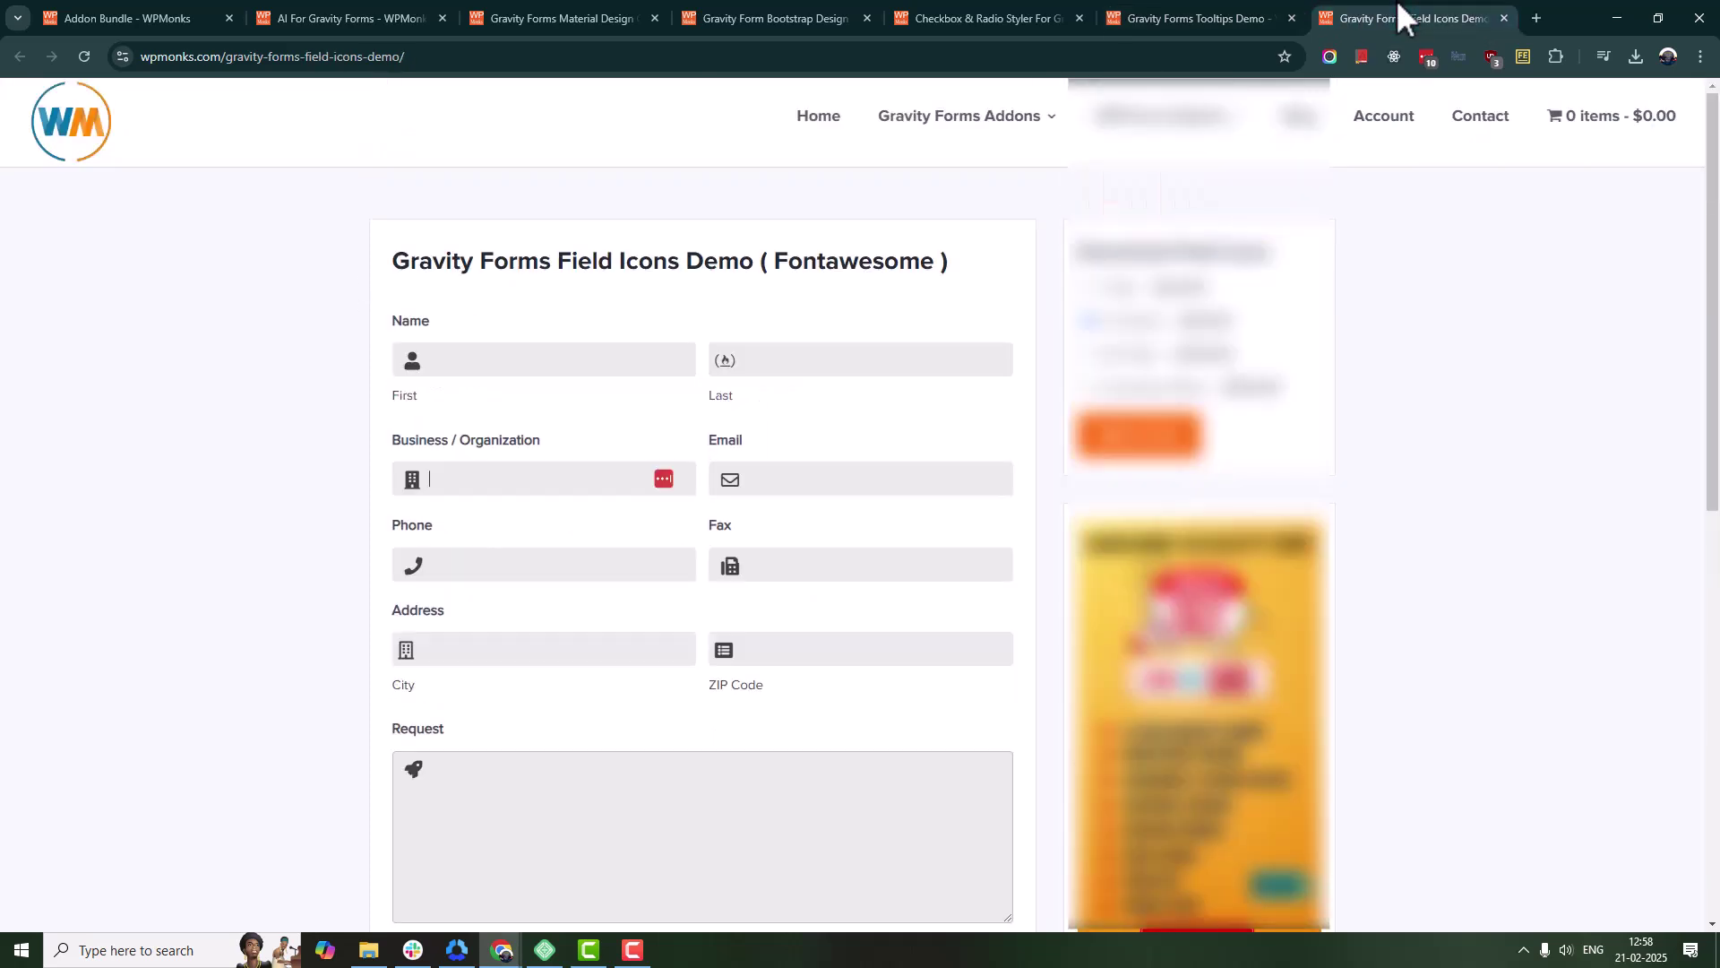
scroll(595, 569, down, 3)
scroll(595, 572, up, 3)
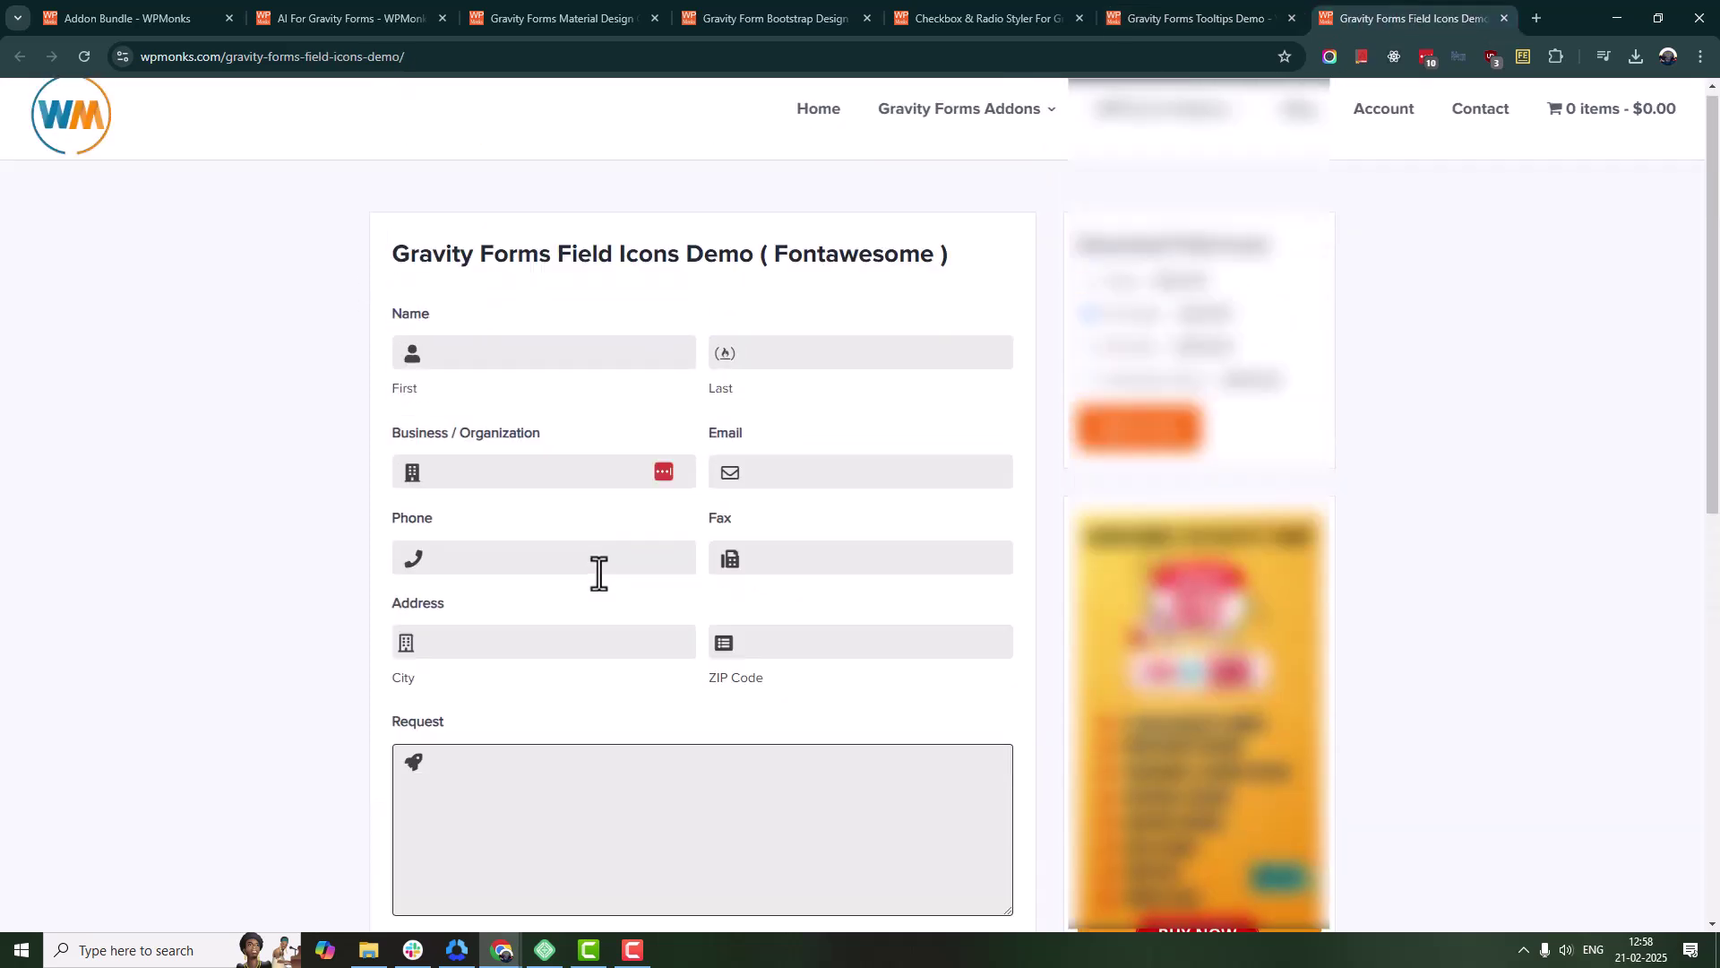